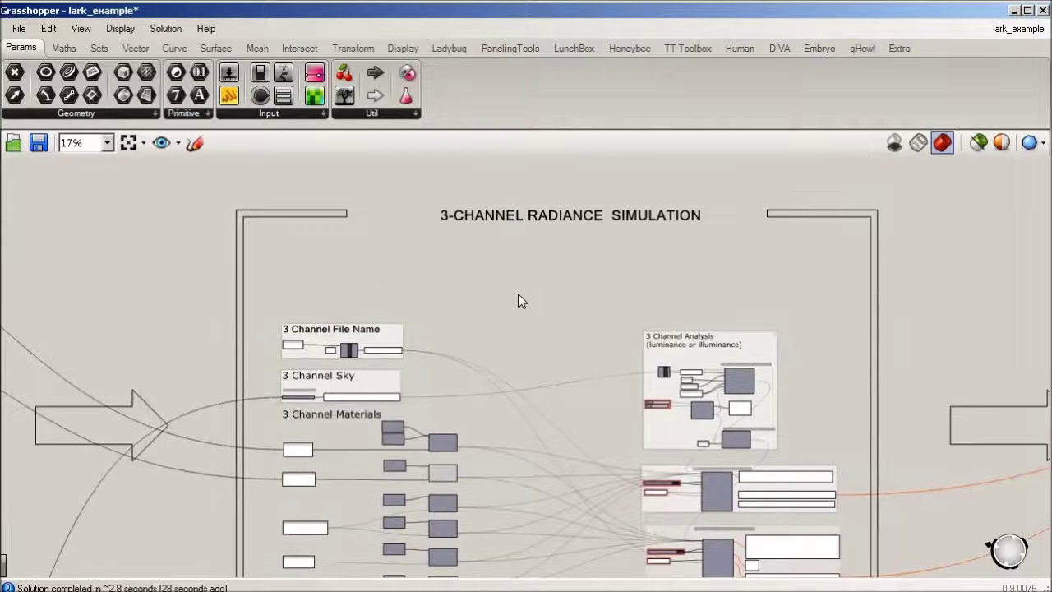
Zoom into the 3 Channel Analysis group until the Honeybee Luminance Recipe fills the view
scroll(518, 300, down, 2)
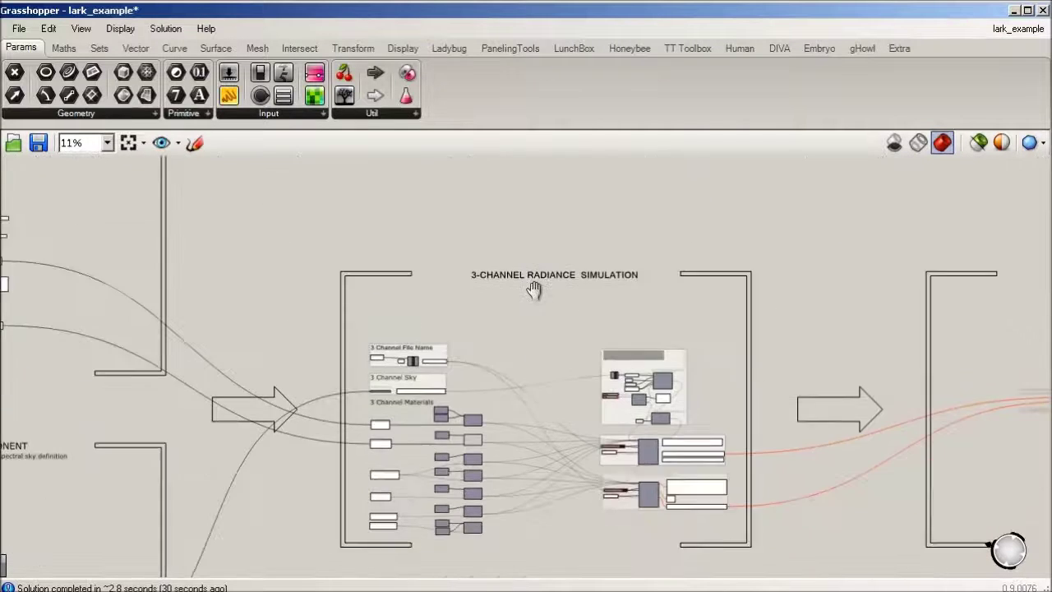
scroll(577, 371, up, 2)
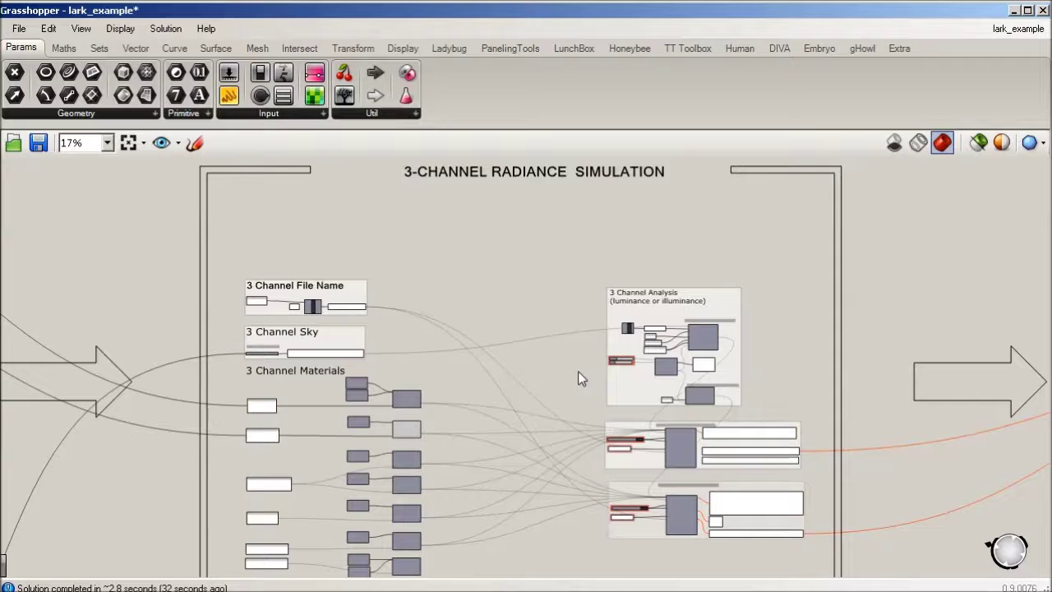
scroll(712, 337, up, 4)
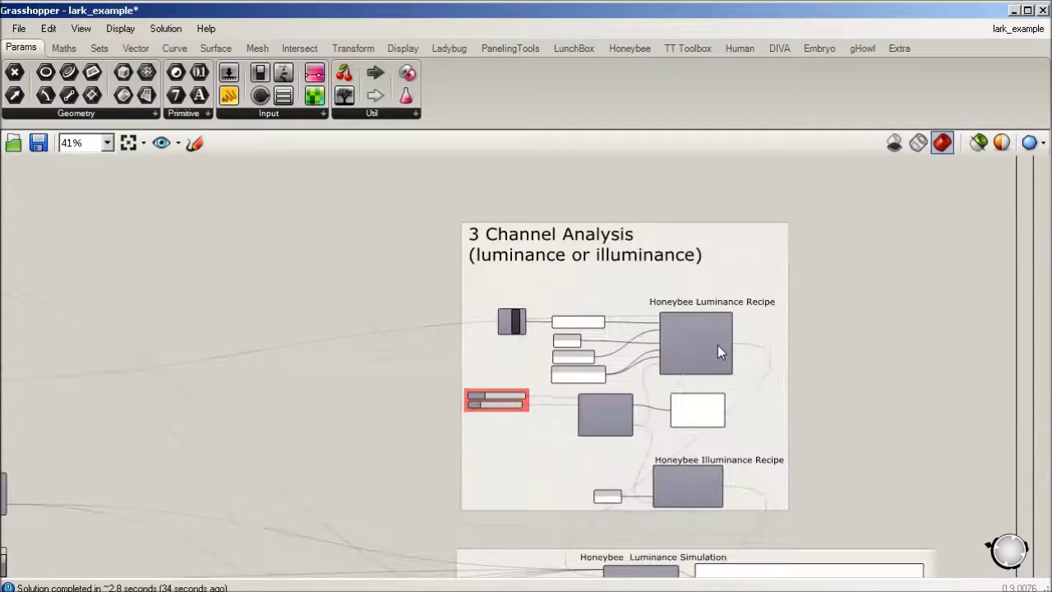
scroll(718, 345, up, 1)
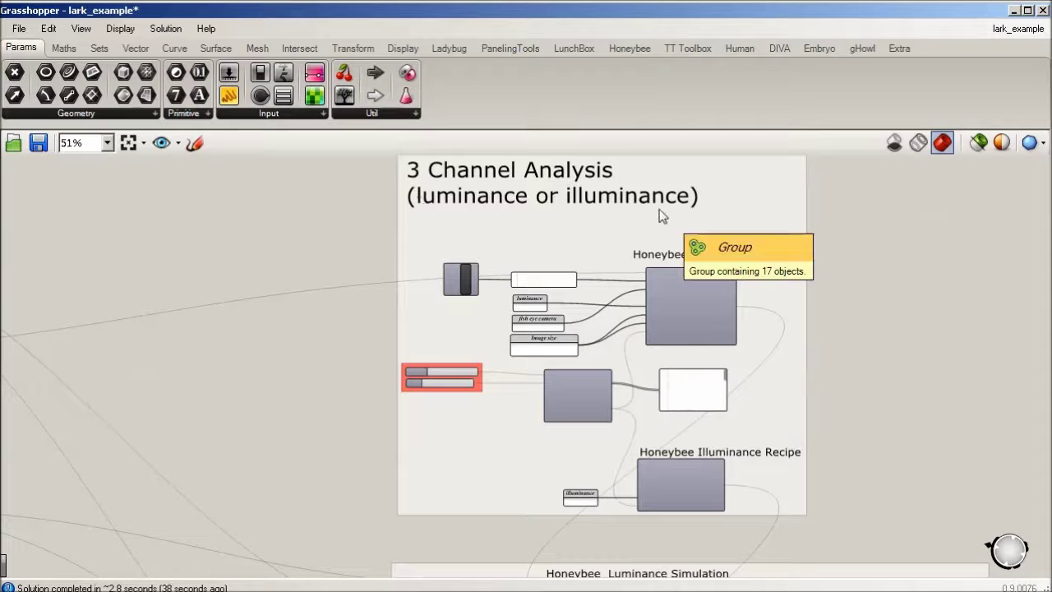
scroll(811, 286, up, 4)
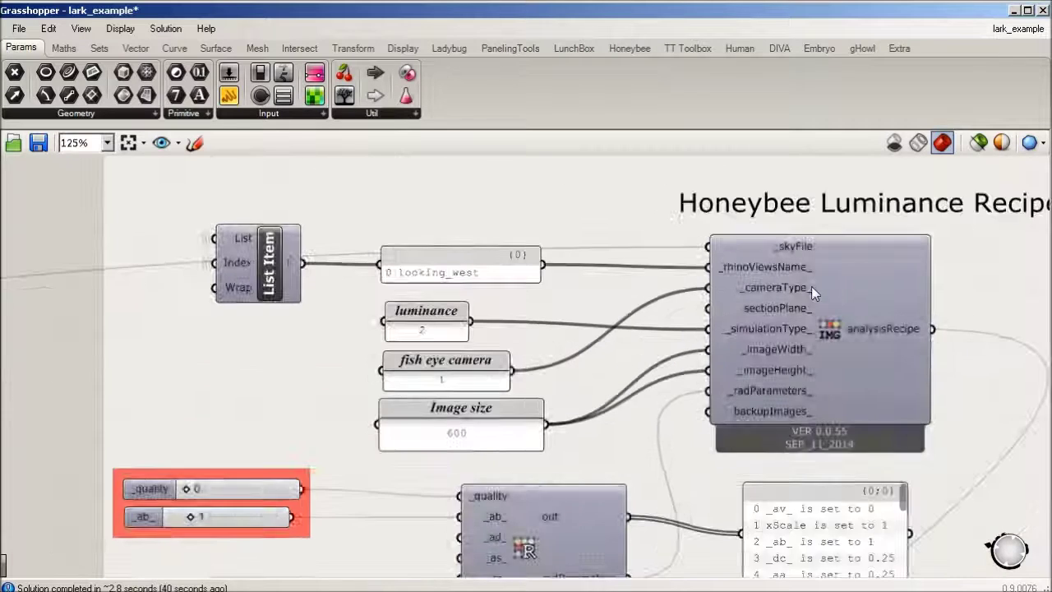
Nudge the looking_west panel slightly into place beside the recipe
scroll(811, 286, up, 1)
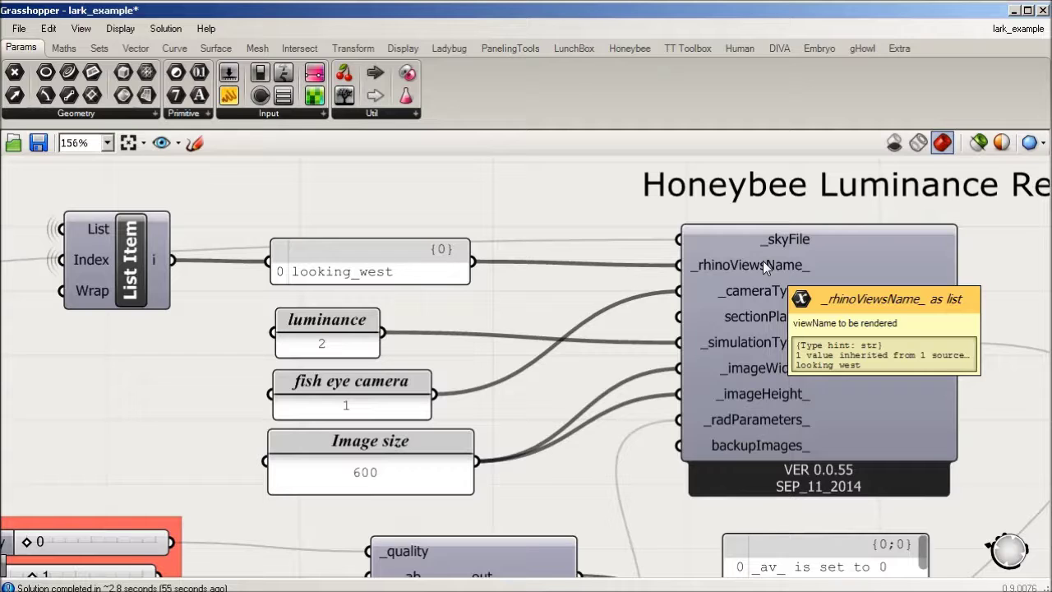
drag(426, 251, 417, 263)
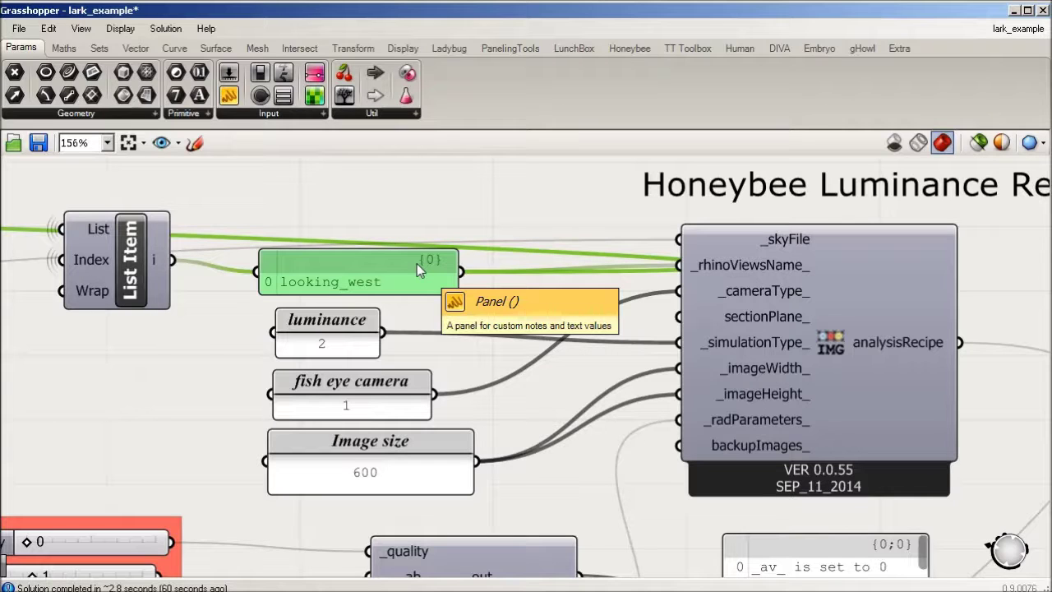
mouse_move(734, 260)
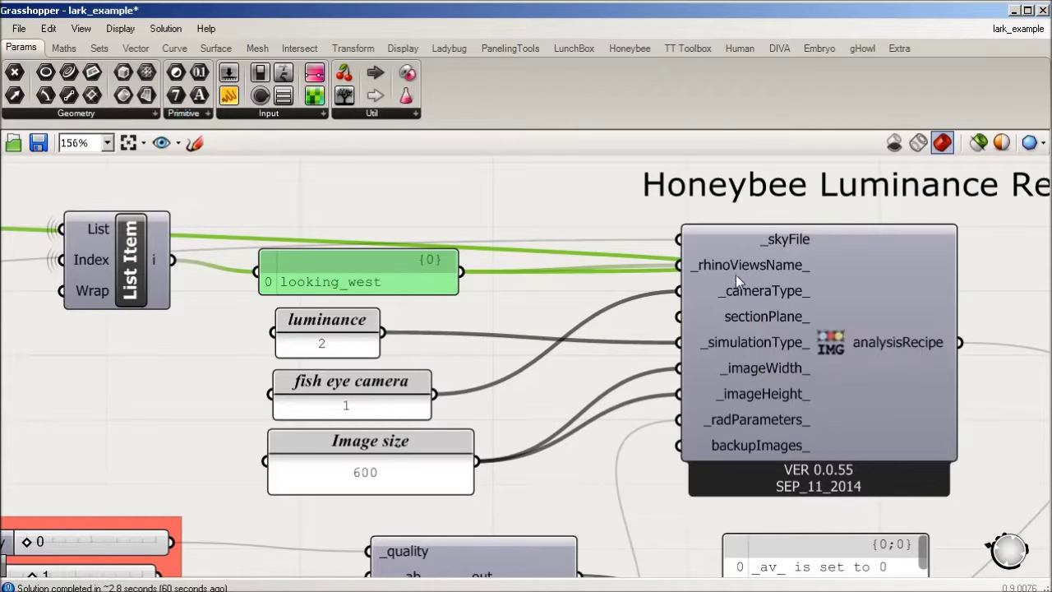
mouse_move(775, 290)
Place the fish eye camera panel above the luminance panel, matching the recipe's input order
drag(370, 393, 441, 350)
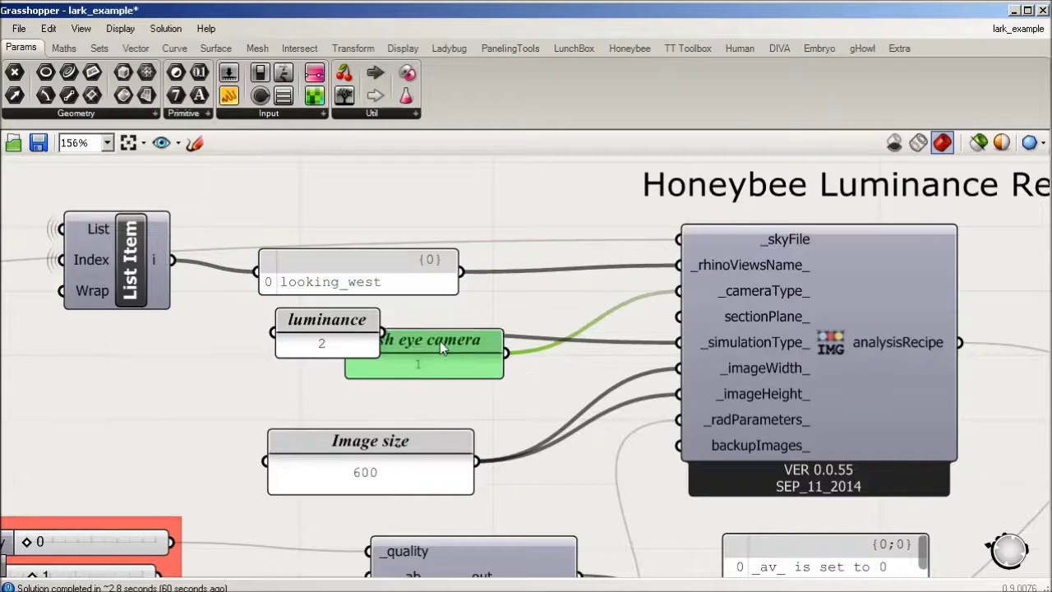
drag(320, 327, 314, 396)
drag(433, 351, 357, 330)
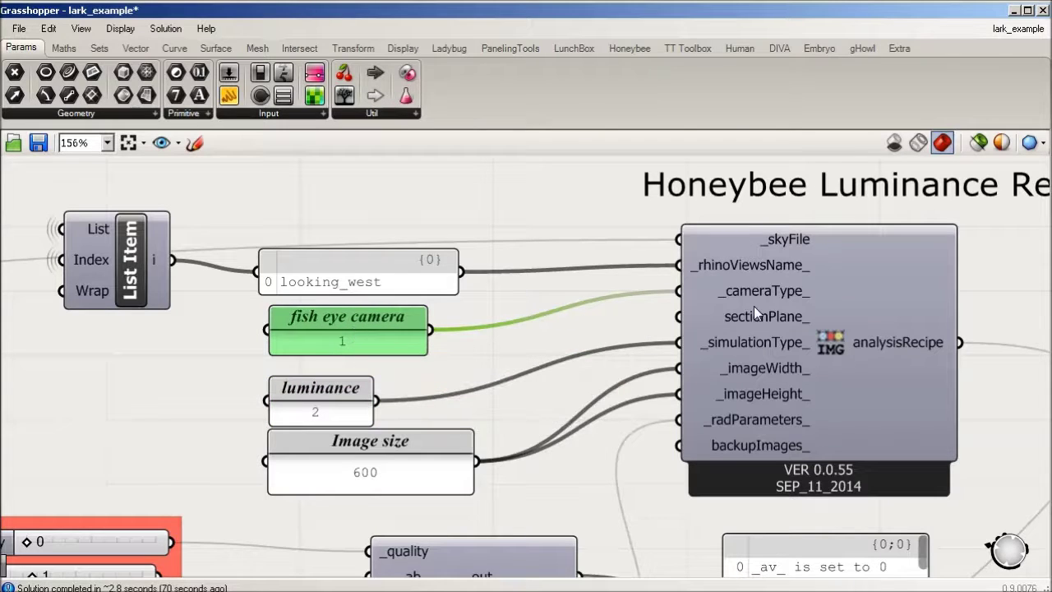
mouse_move(721, 340)
scroll(791, 289, down, 2)
scroll(519, 494, up, 1)
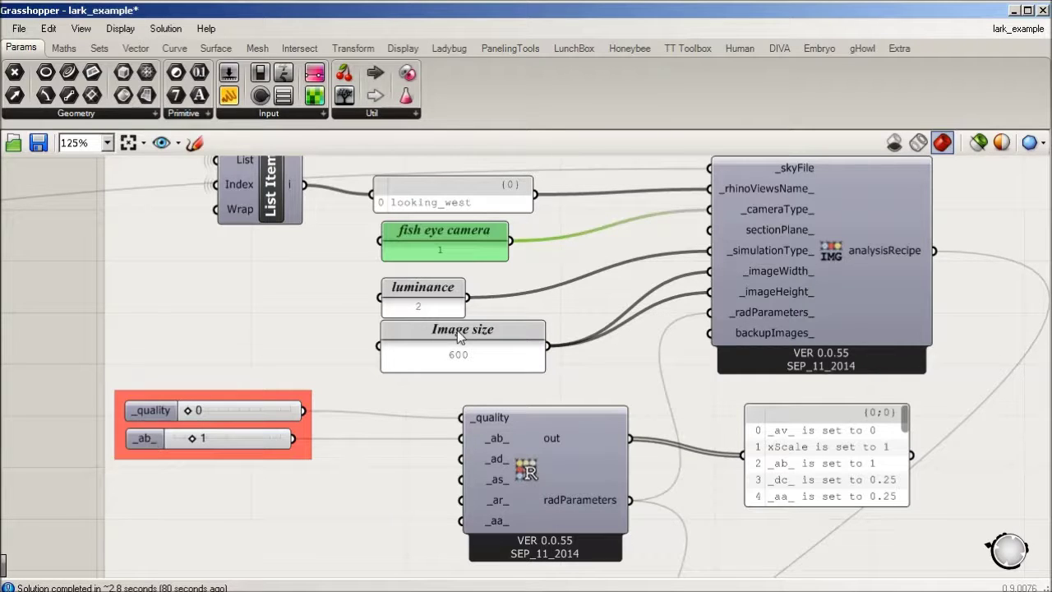
Inspect the Illuminance Recipe's _skyFile and _testPoints inputs and select the component to trace its connections
scroll(411, 332, down, 1)
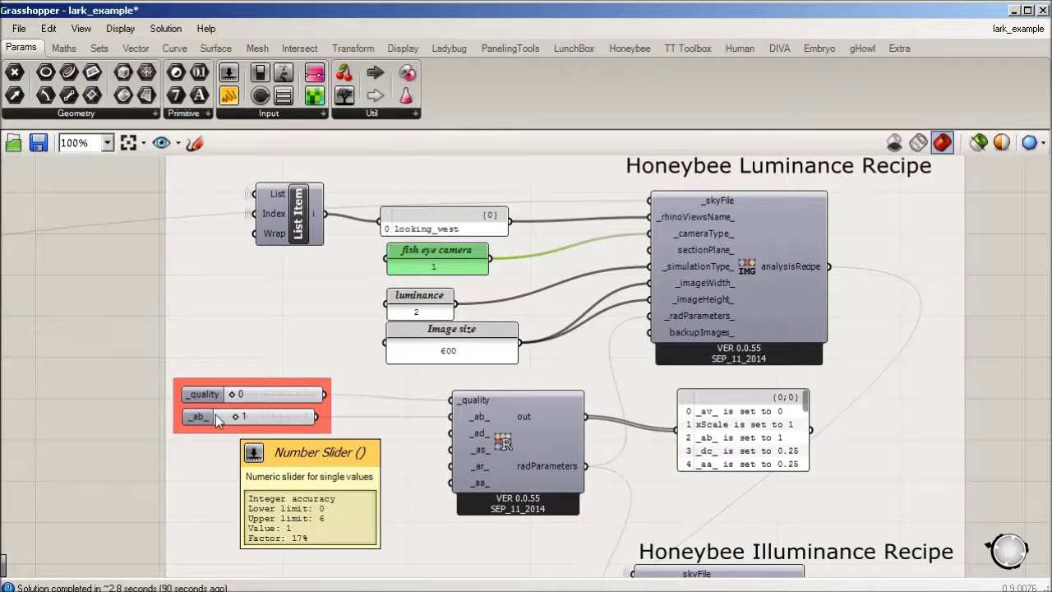
right_drag(503, 375, 510, 249)
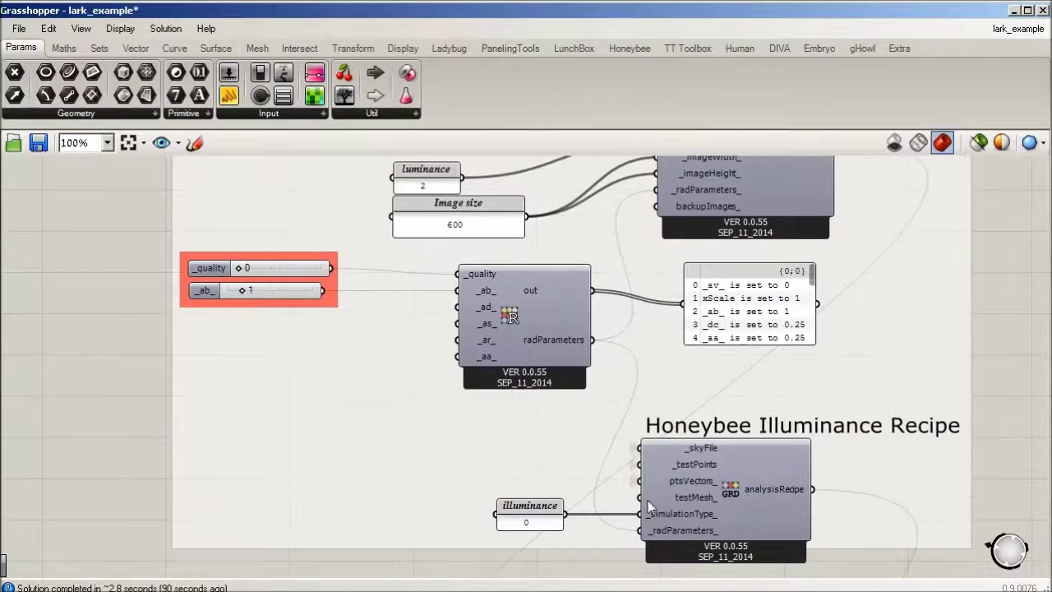
right_drag(1012, 488, 940, 337)
scroll(707, 345, up, 1)
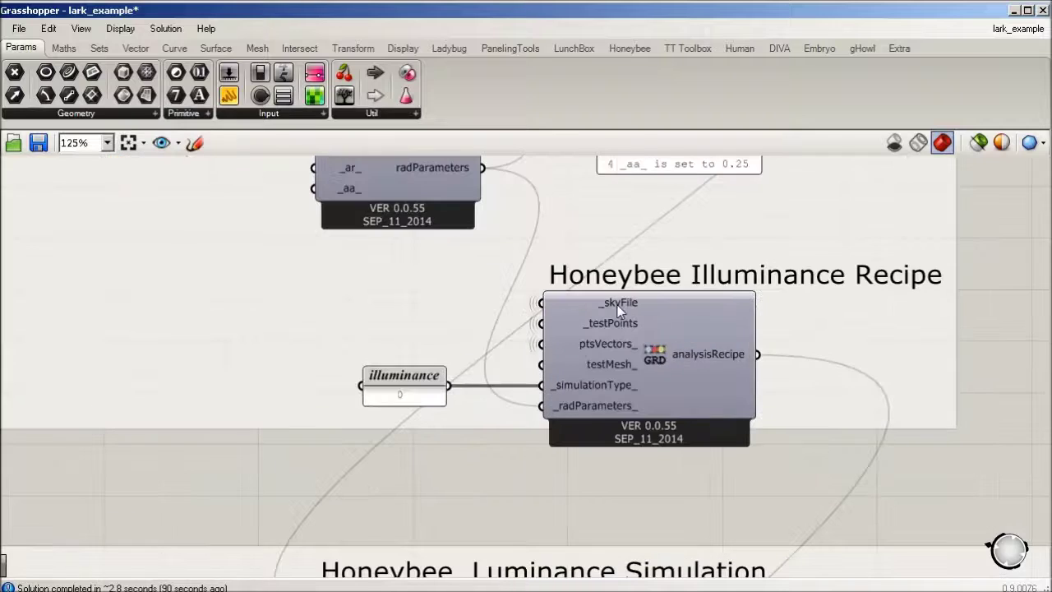
mouse_move(617, 305)
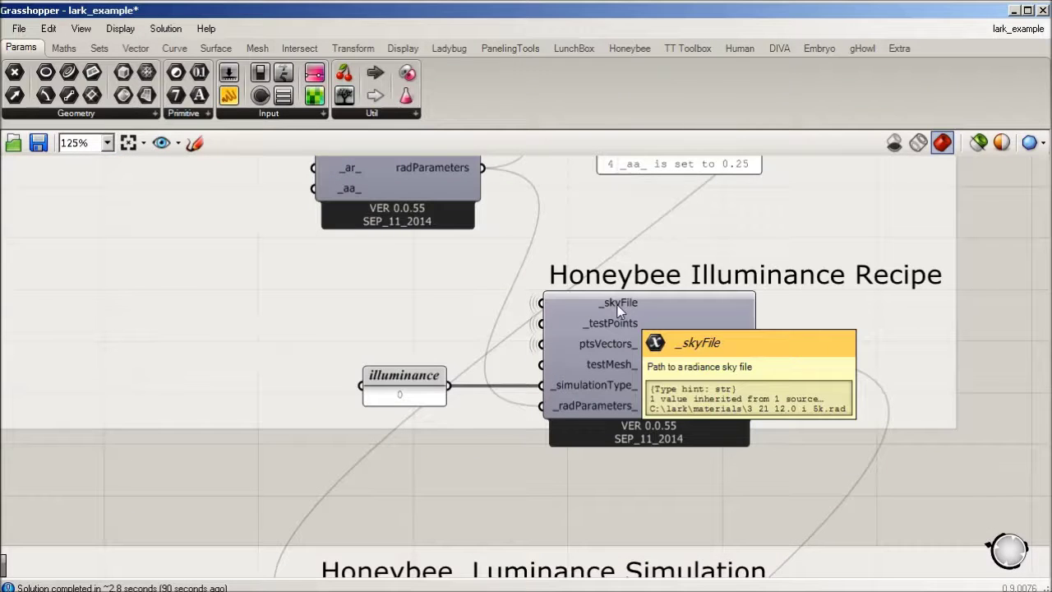
mouse_move(595, 319)
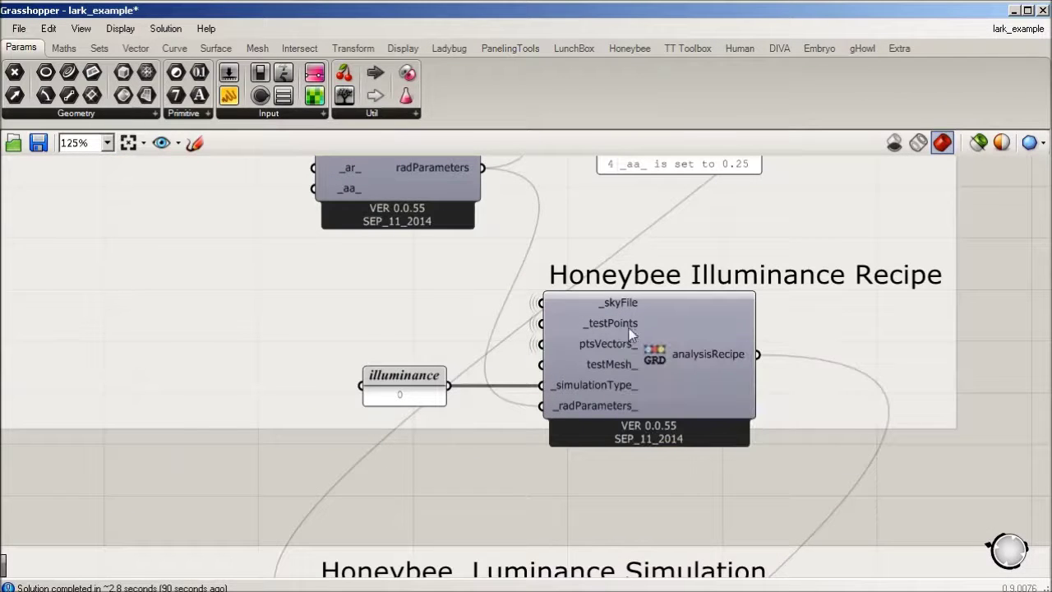
click(614, 342)
scroll(744, 378, down, 3)
Zoom out to bring the PREP and MATERIALS groups into view
scroll(793, 395, down, 5)
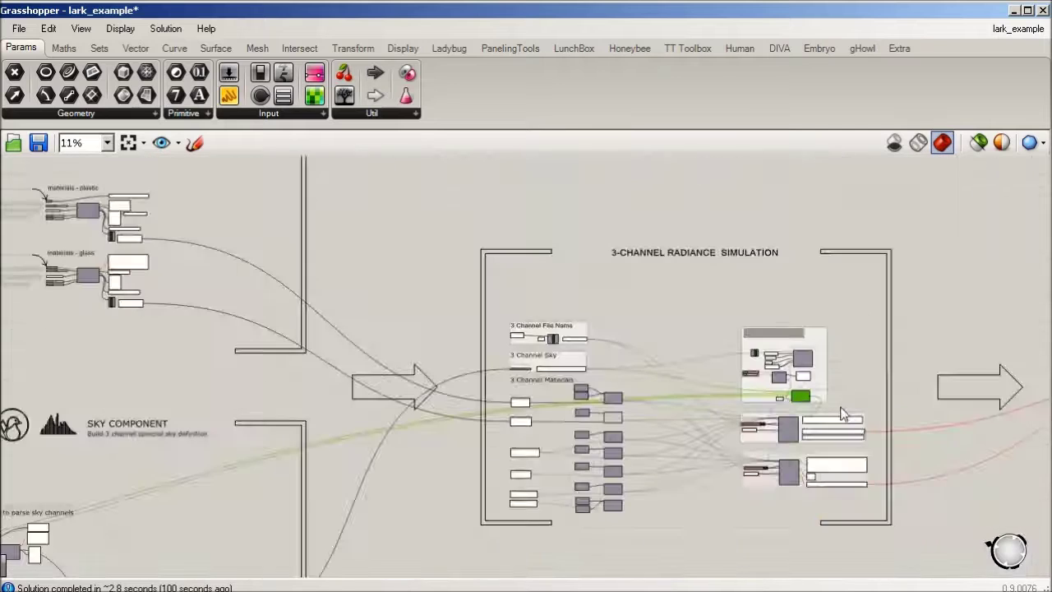
right_drag(191, 271, 828, 372)
scroll(827, 372, down, 1)
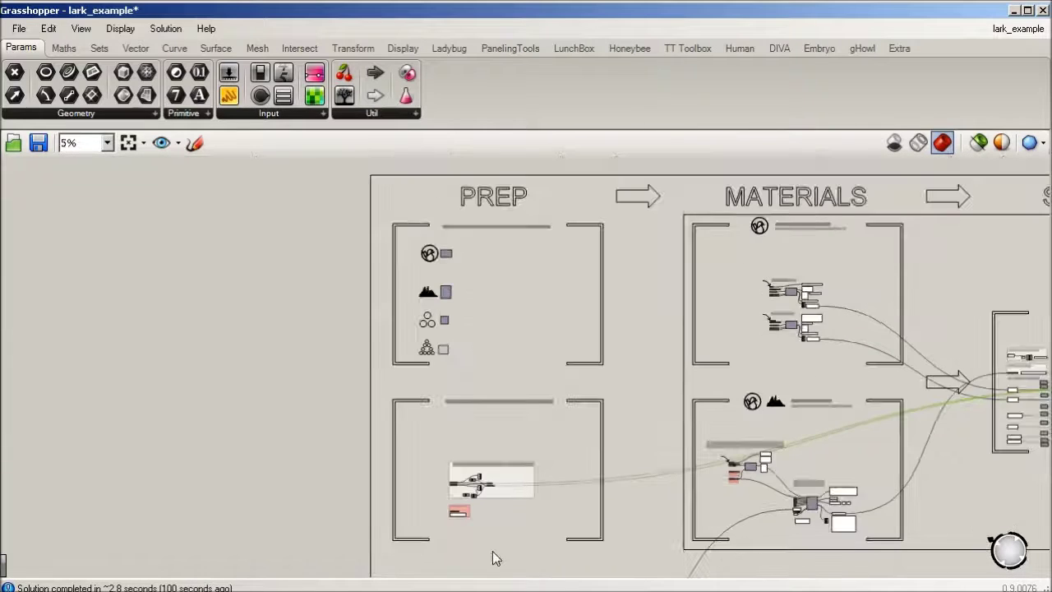
scroll(486, 460, up, 5)
scroll(403, 219, up, 1)
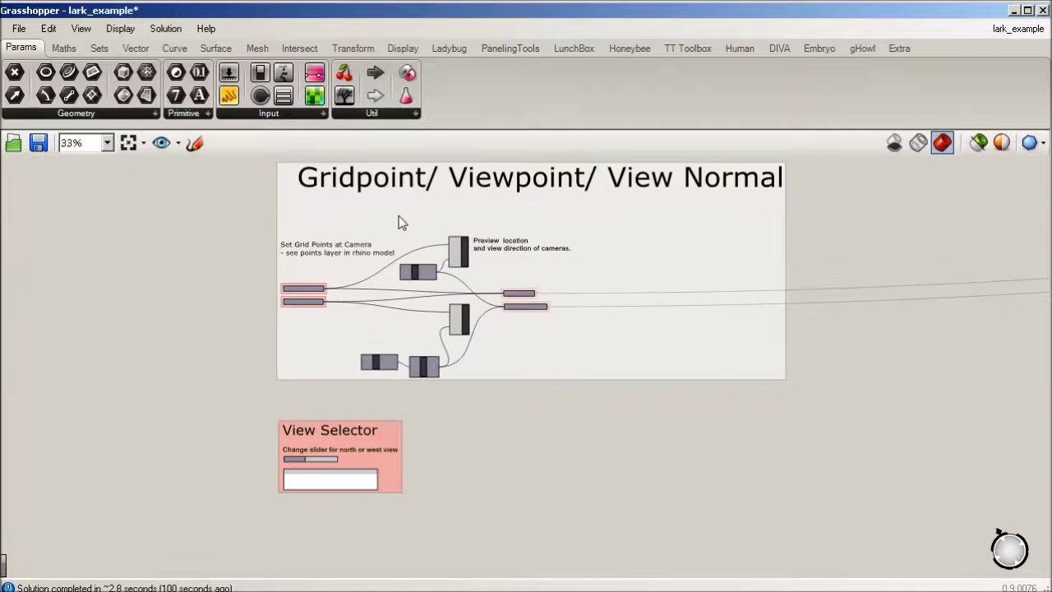
right_click(202, 266)
click(225, 223)
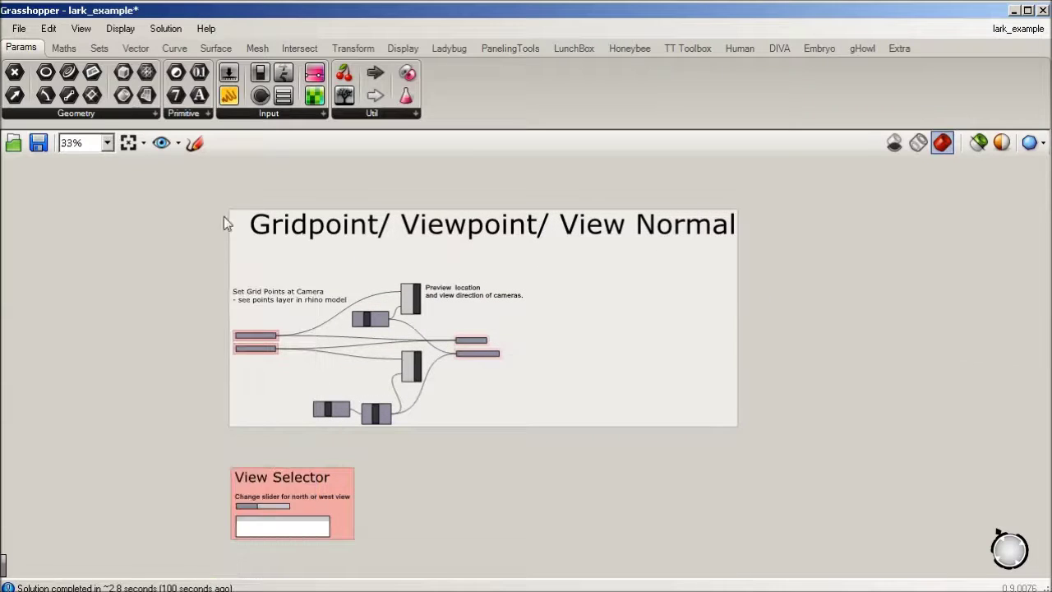
Select the Grid points = eyes component to see where its values come from
scroll(545, 313, up, 1)
scroll(509, 376, up, 2)
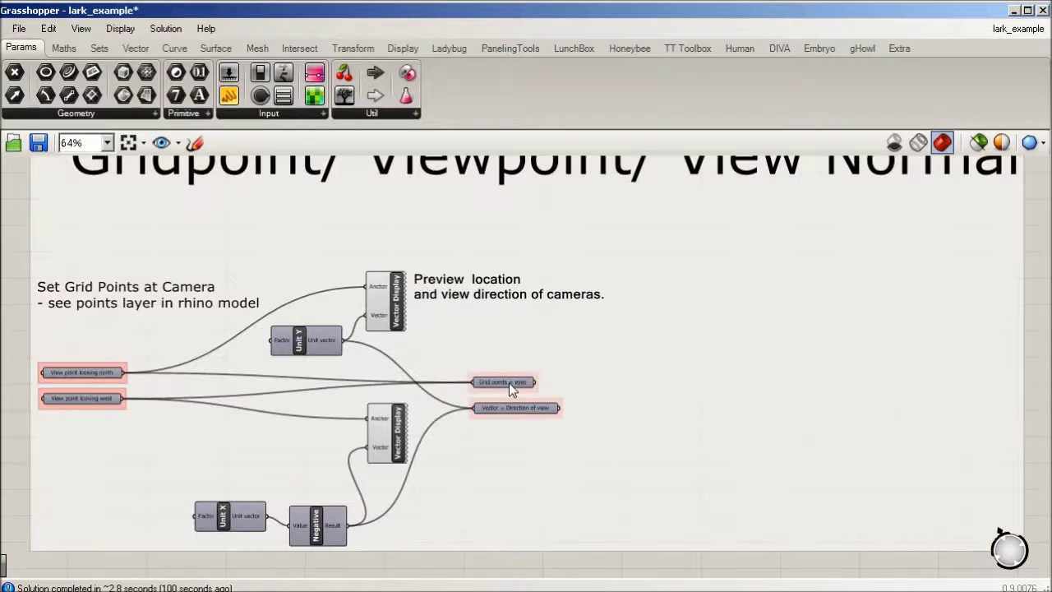
click(509, 383)
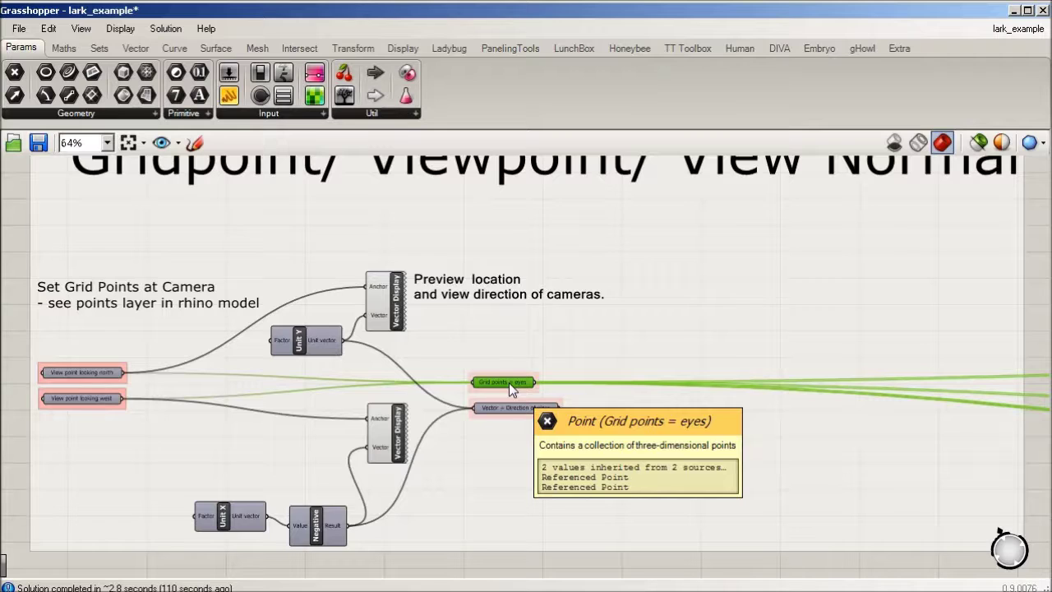
scroll(509, 383, down, 10)
scroll(736, 434, up, 3)
right_click(530, 428)
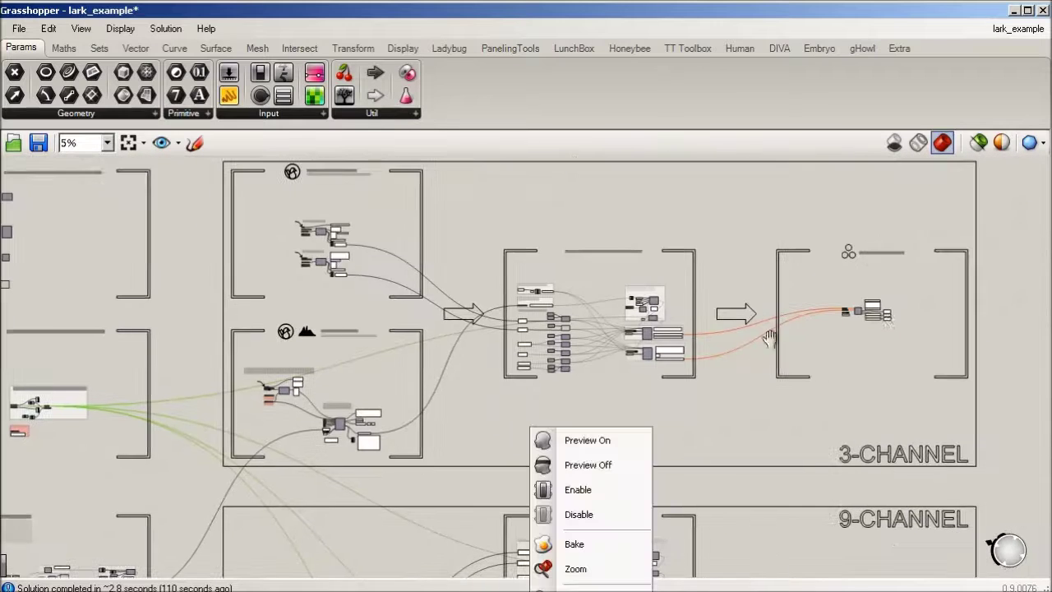
Return the view to the 3 Channel Materials and simulation groups
scroll(555, 332, up, 5)
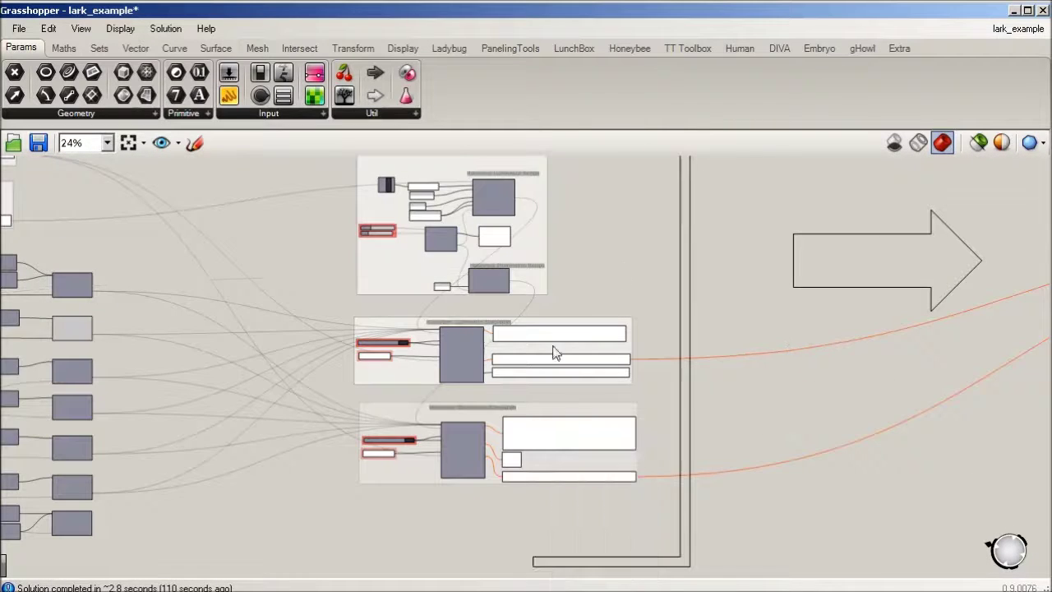
scroll(557, 287, up, 3)
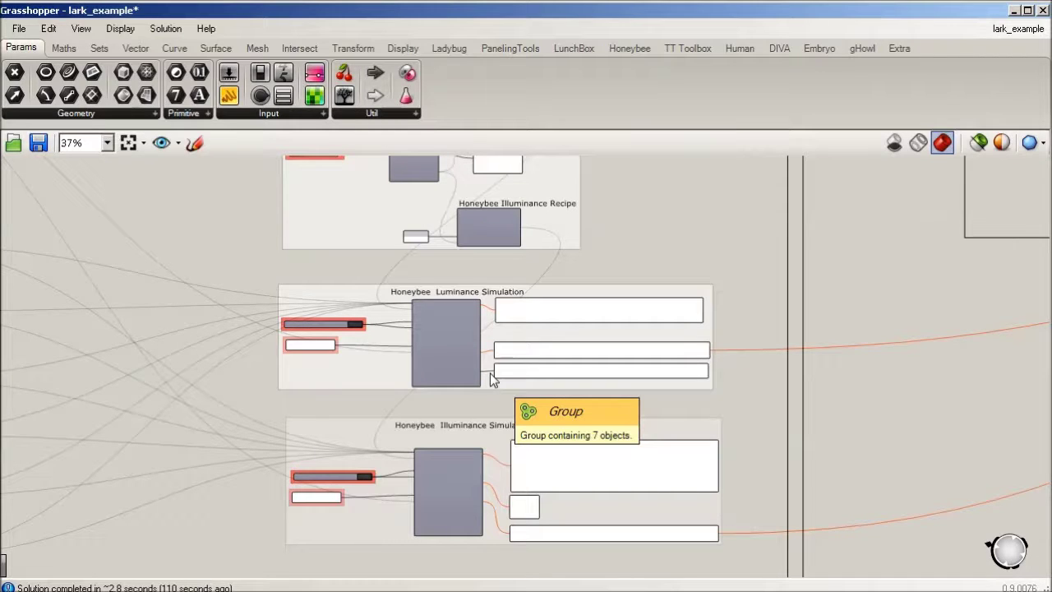
scroll(448, 365, up, 1)
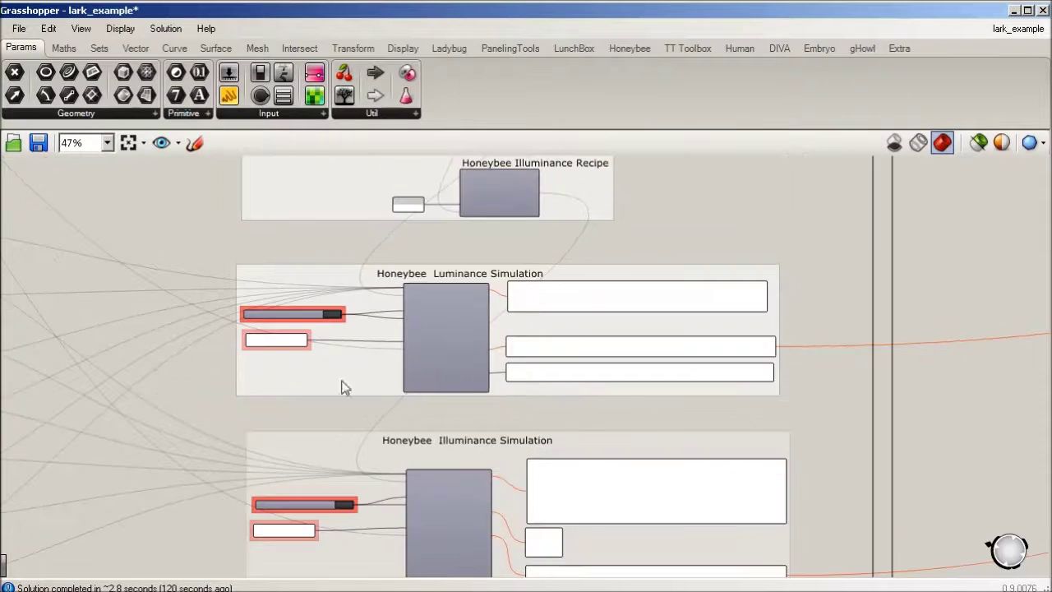
right_drag(250, 430, 646, 307)
Align Concatenate, the _3_, filename root and filename_3_looking_west panels, then select Concatenate
scroll(463, 315, down, 3)
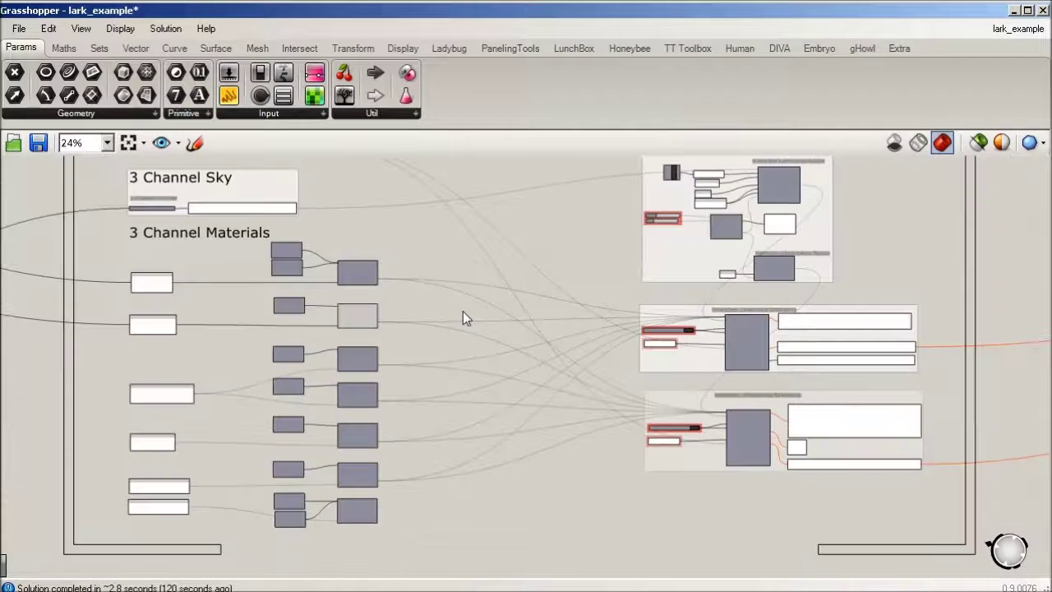
right_drag(365, 221, 541, 317)
scroll(394, 230, up, 5)
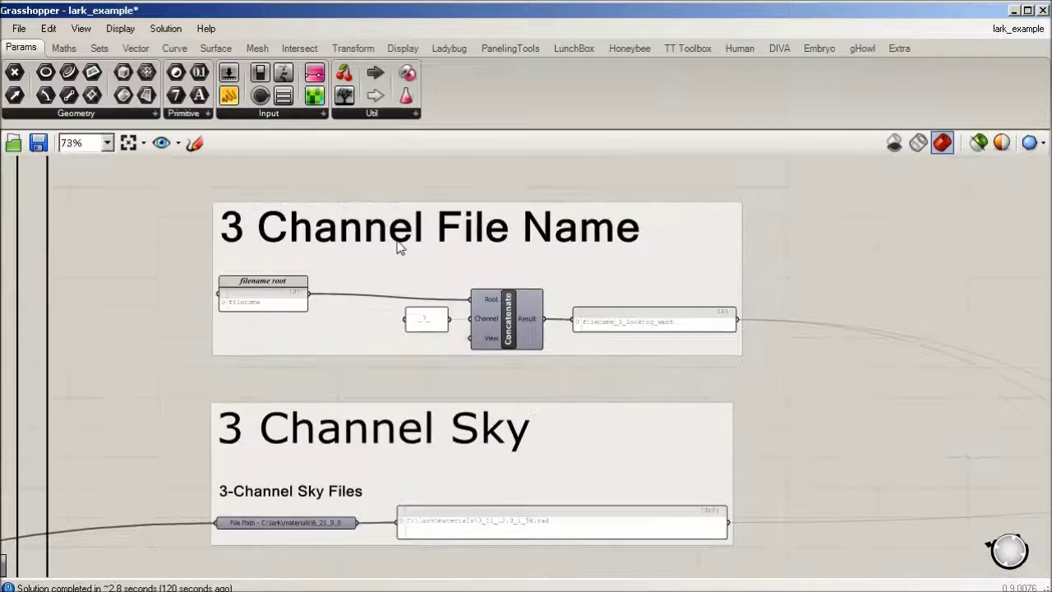
drag(533, 334, 534, 325)
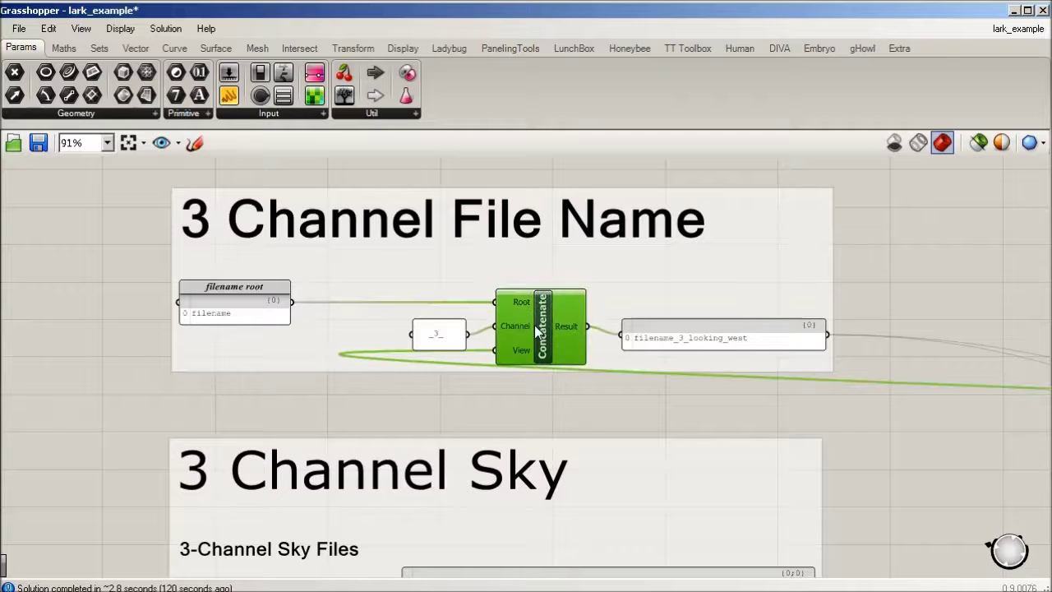
drag(760, 330, 759, 318)
drag(206, 313, 215, 309)
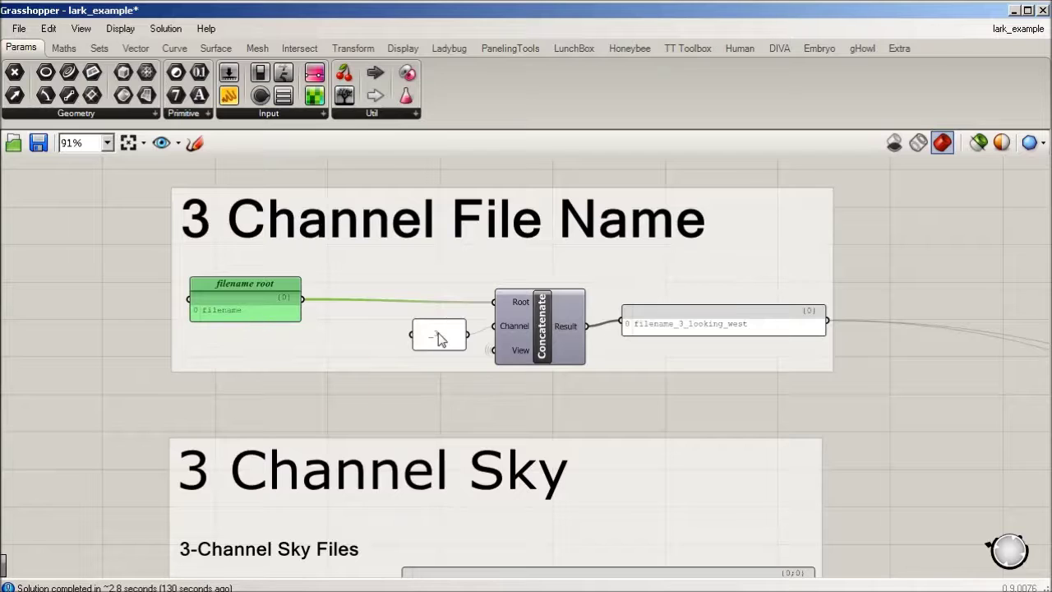
scroll(439, 337, up, 1)
drag(439, 339, 436, 331)
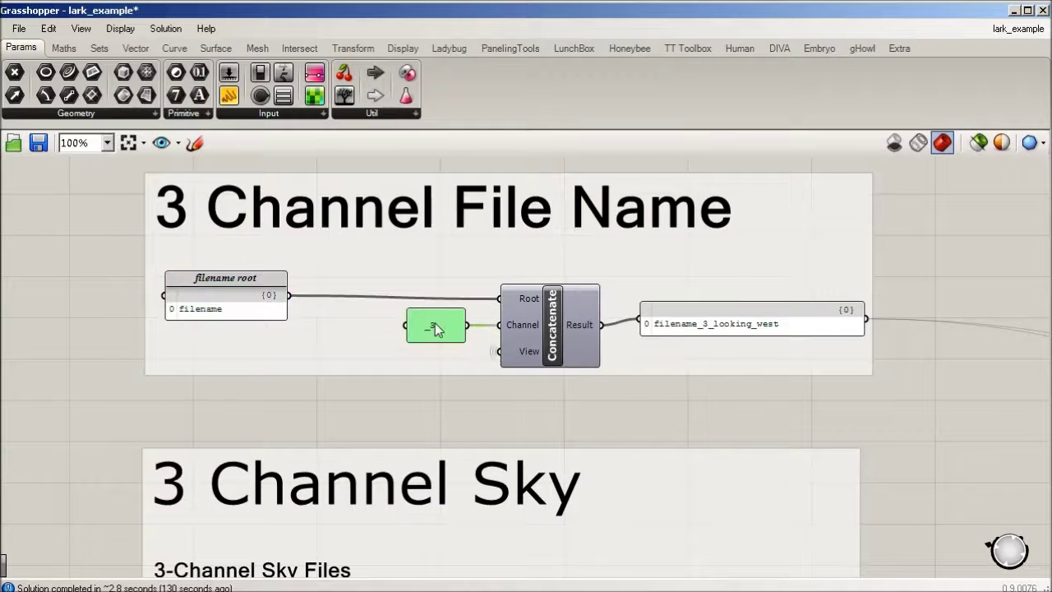
click(526, 345)
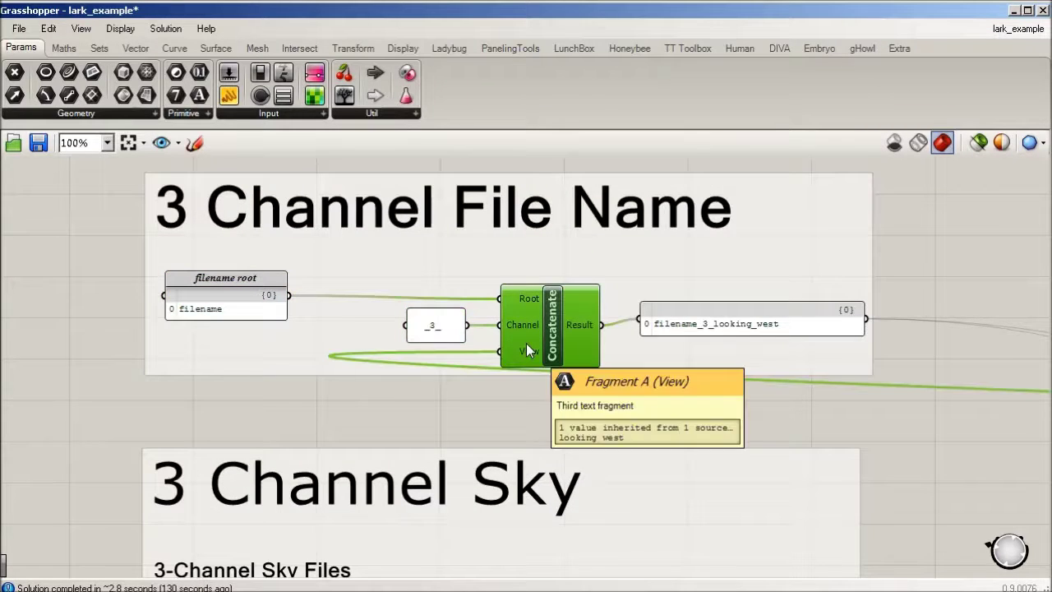
scroll(526, 351, down, 2)
Check the 3-Channel Sky Files path in Step 2 and reposition its output panel
right_drag(900, 447, 754, 347)
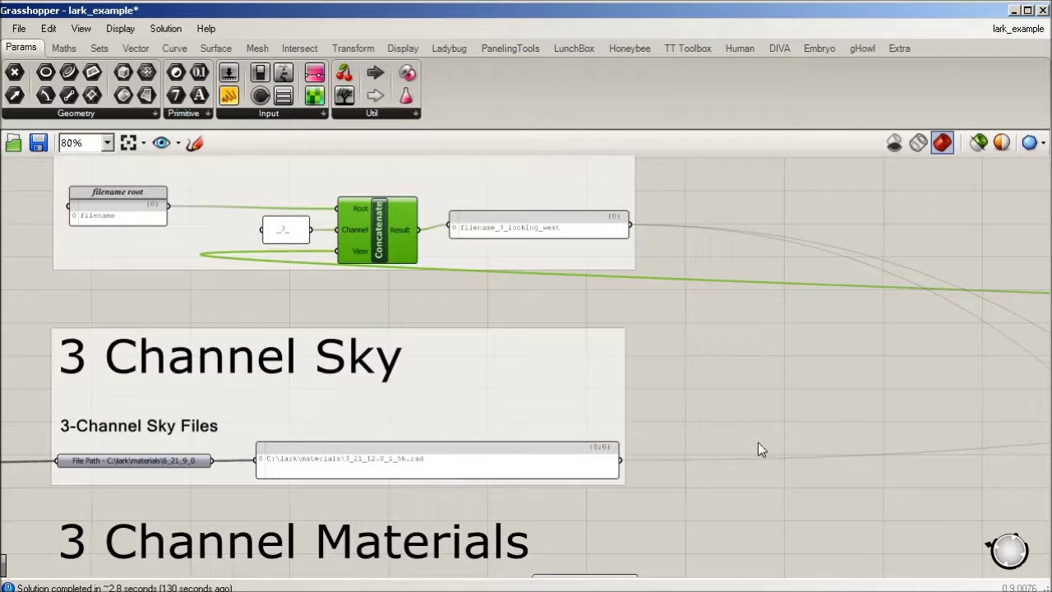
right_drag(758, 442, 779, 392)
scroll(206, 411, up, 2)
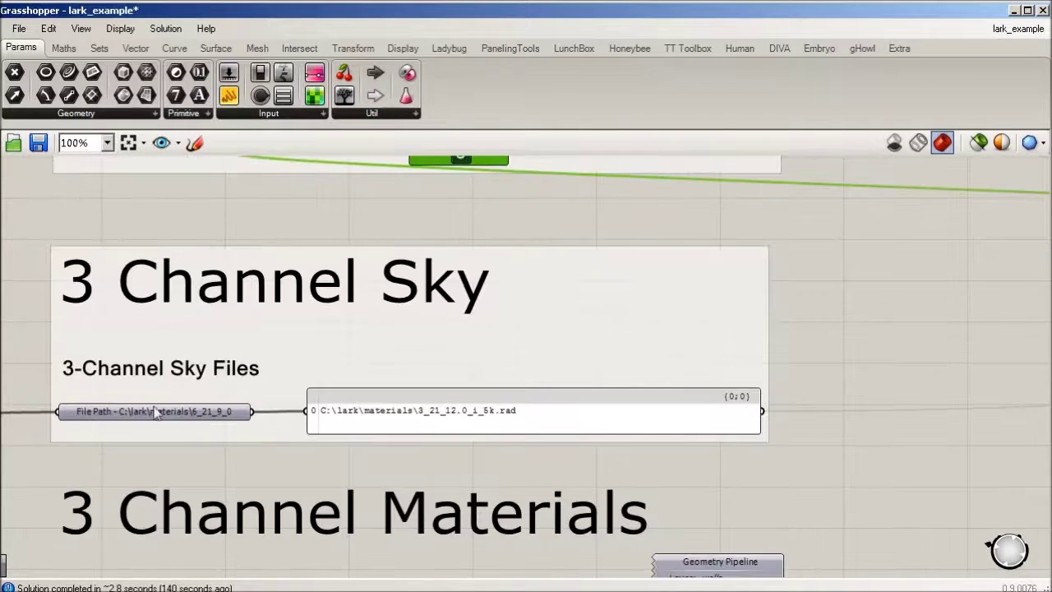
scroll(852, 324, down, 3)
scroll(489, 299, down, 2)
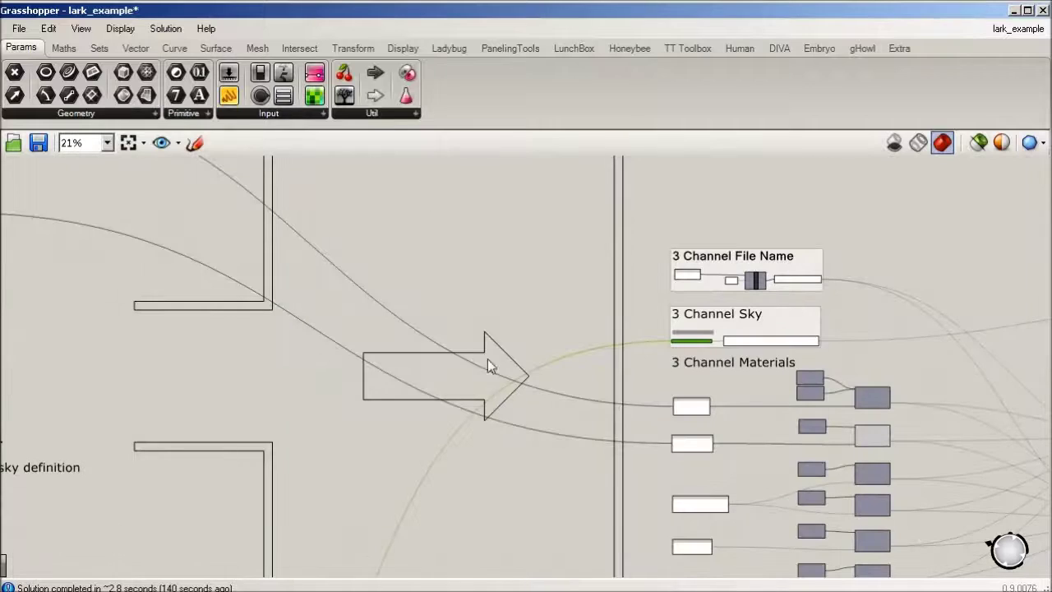
right_drag(371, 458, 578, 272)
scroll(578, 272, down, 1)
scroll(303, 477, up, 4)
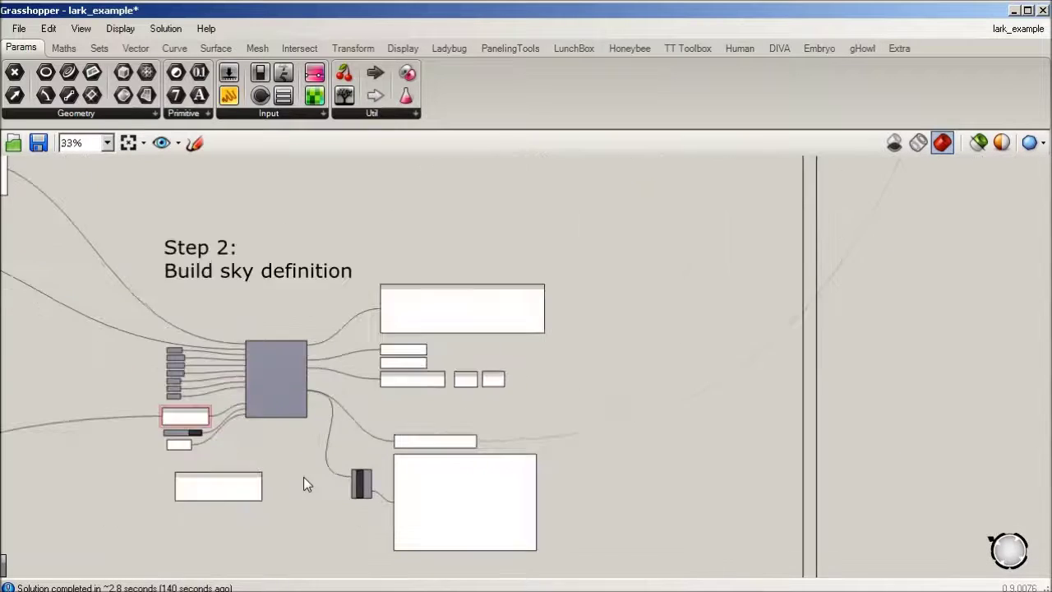
scroll(433, 434, up, 4)
drag(547, 436, 516, 346)
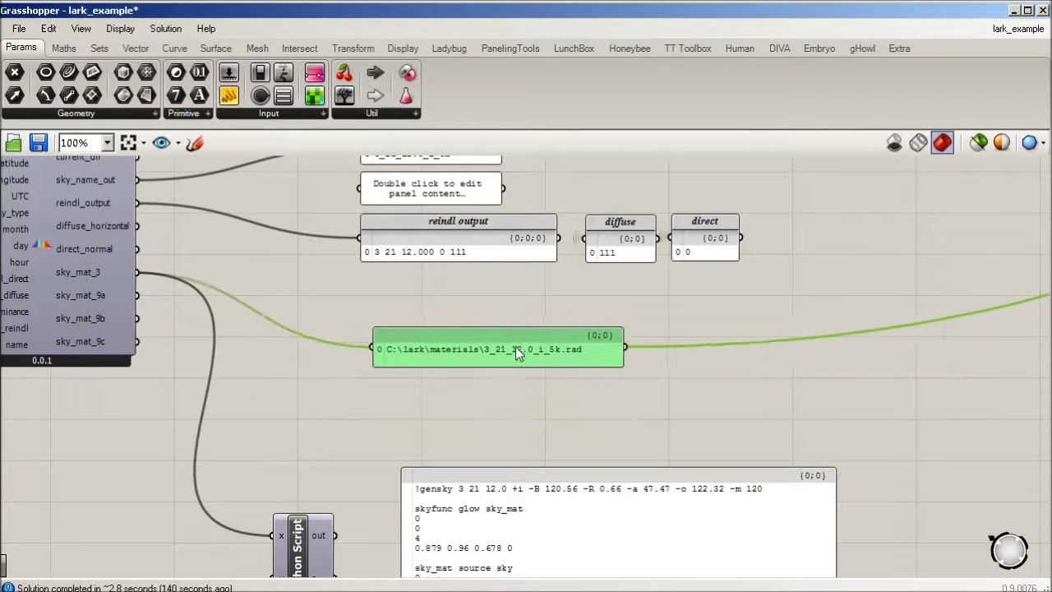
Return to the 3 Channel Materials group with its wall paint and glazing panels
scroll(388, 377, down, 5)
scroll(639, 354, down, 2)
mouse_move(639, 310)
right_down()
mouse_move(613, 412)
mouse_move(536, 287)
mouse_move(322, 287)
right_up()
scroll(613, 413, up, 4)
scroll(536, 287, up, 4)
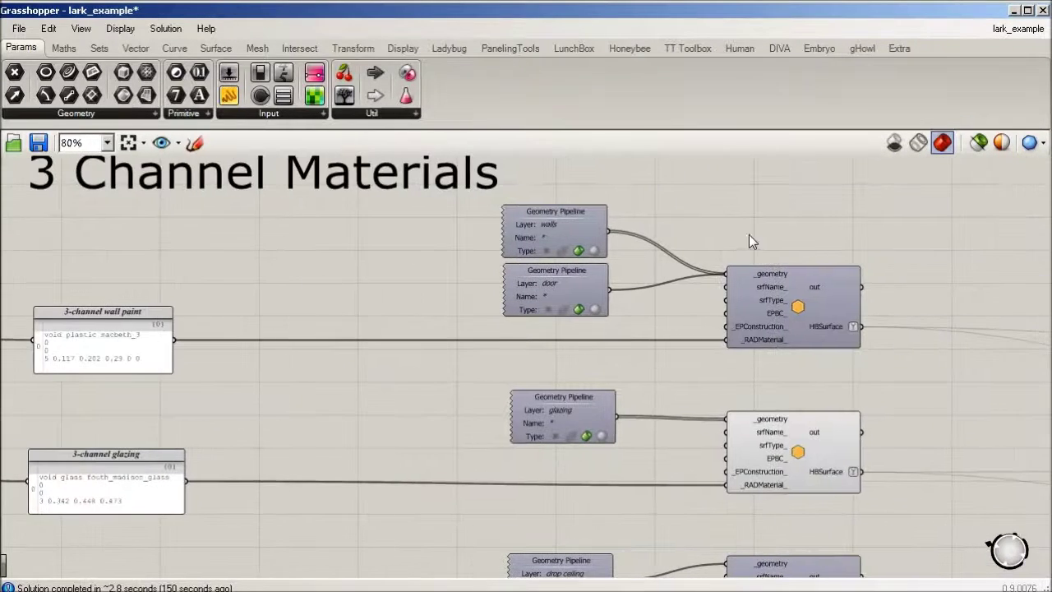
Inspect the walls Geometry Pipeline and the macbeth_3 wall paint panel
scroll(751, 240, up, 1)
click(475, 216)
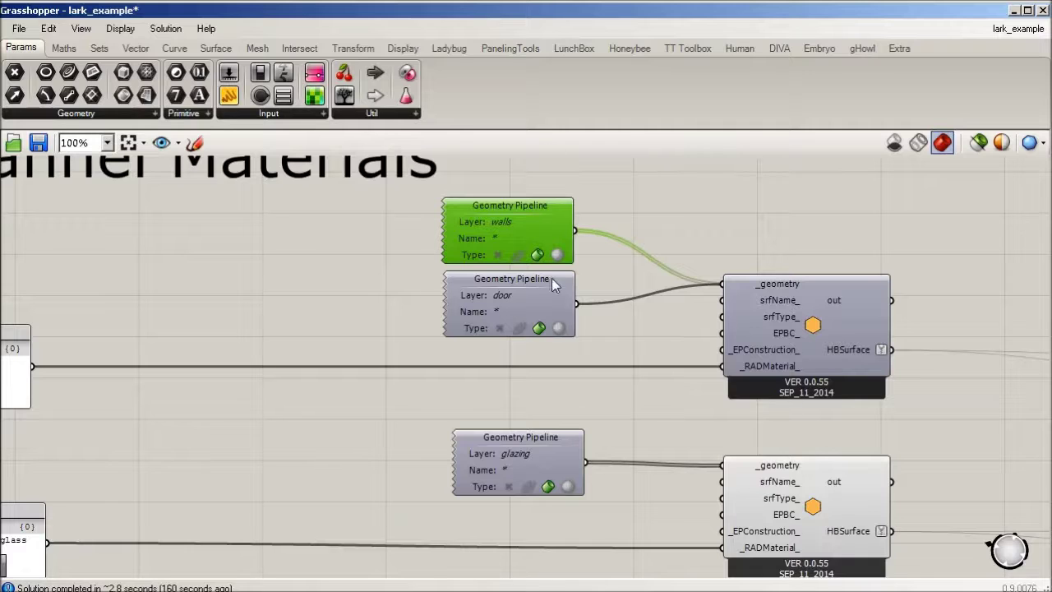
mouse_move(770, 283)
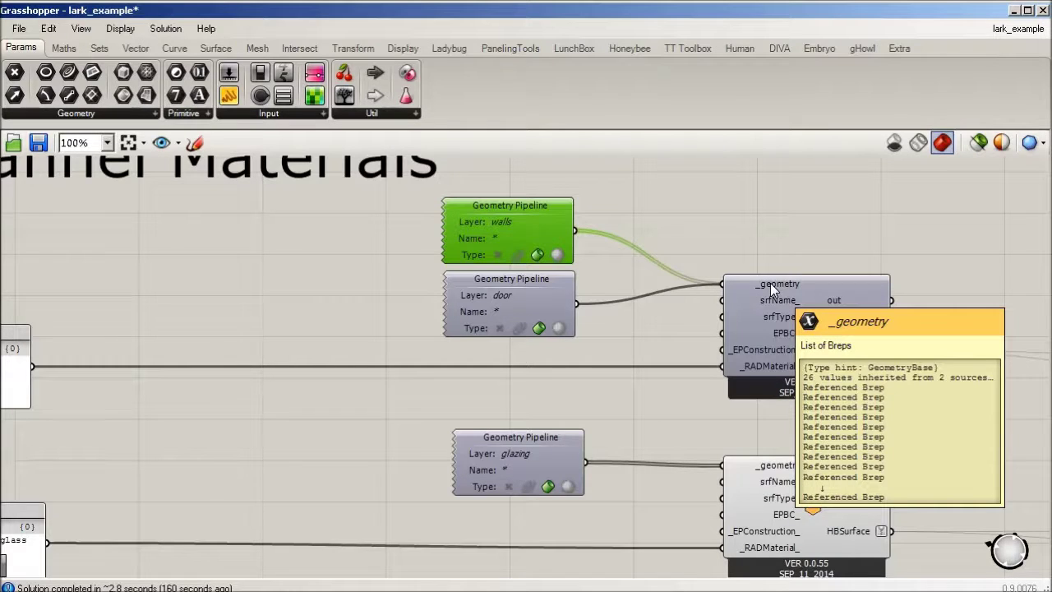
scroll(822, 288, down, 2)
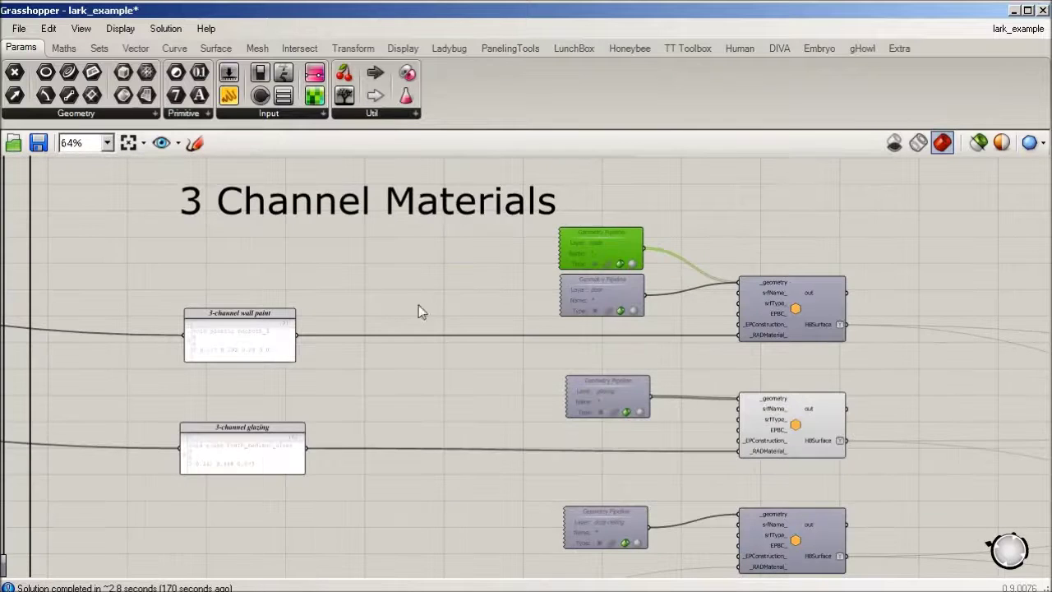
scroll(279, 329, up, 1)
click(197, 347)
Pan across the material definition groups and back to the 3 Channel groups
scroll(517, 369, down, 5)
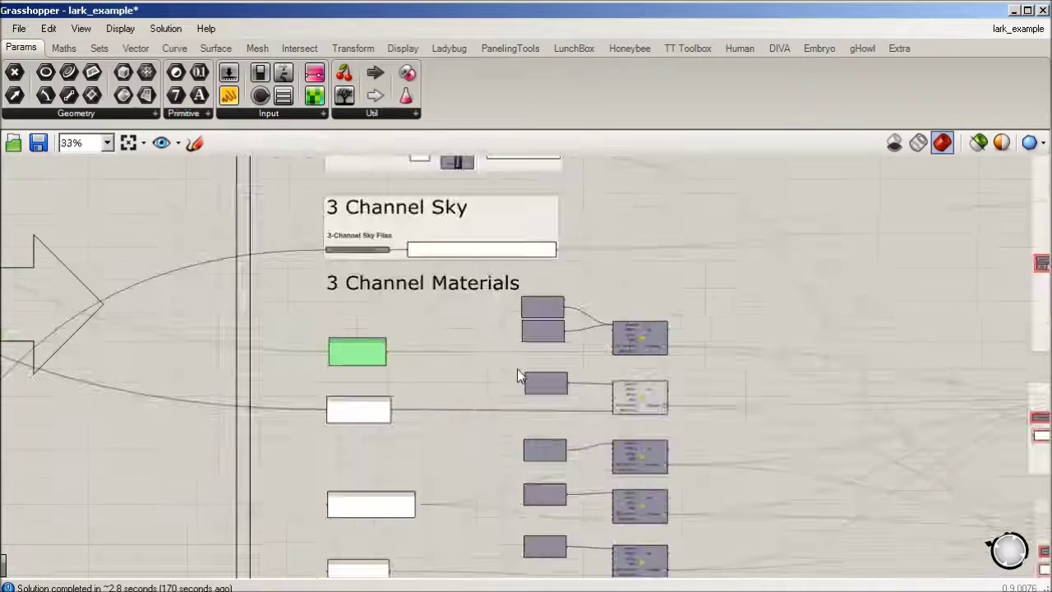
right_drag(164, 238, 496, 310)
scroll(240, 262, up, 4)
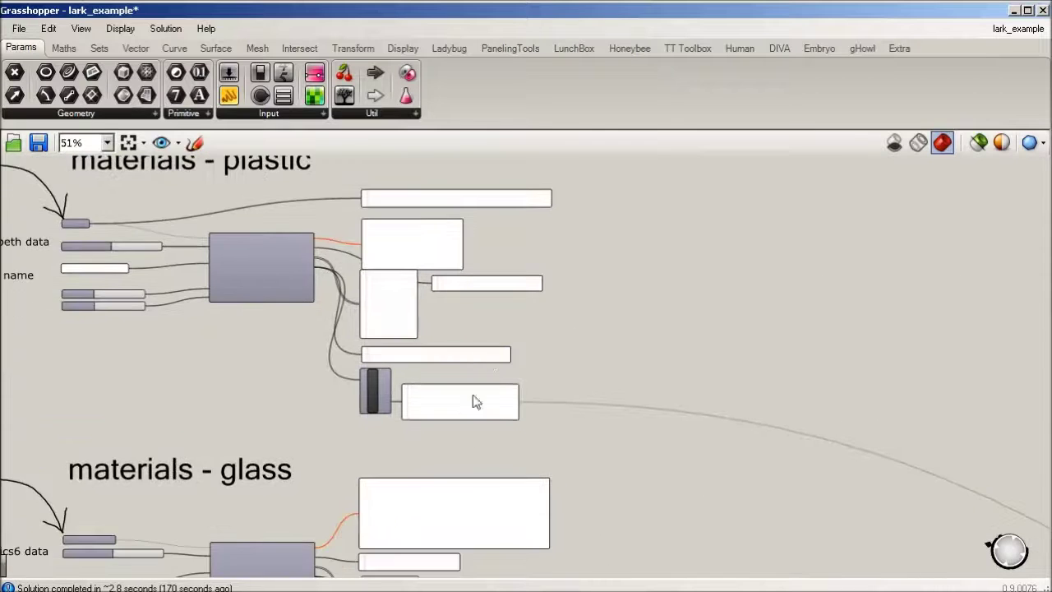
scroll(474, 400, up, 4)
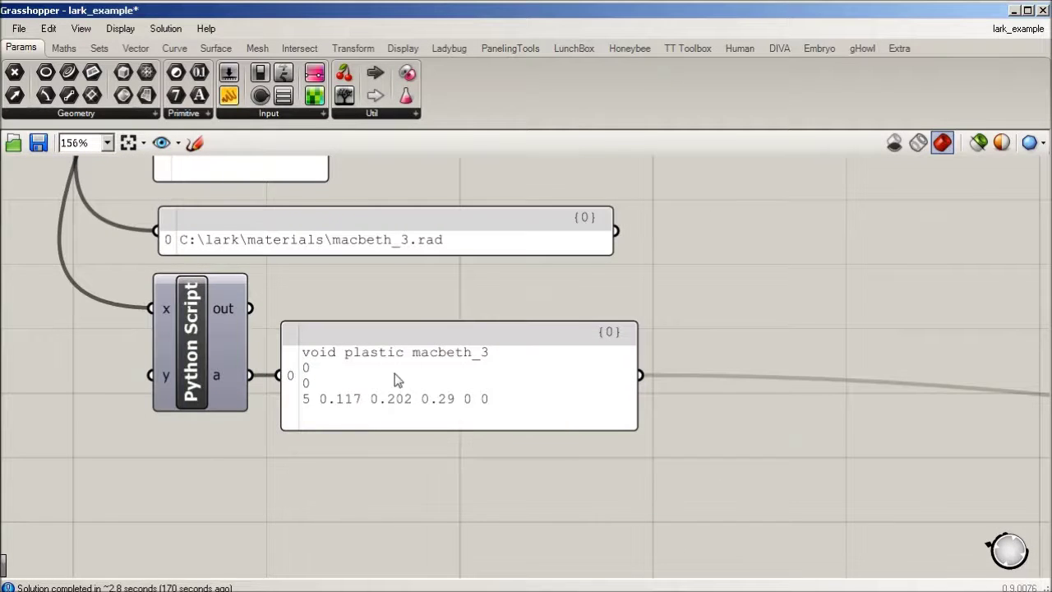
scroll(402, 380, down, 5)
right_drag(822, 439, 531, 394)
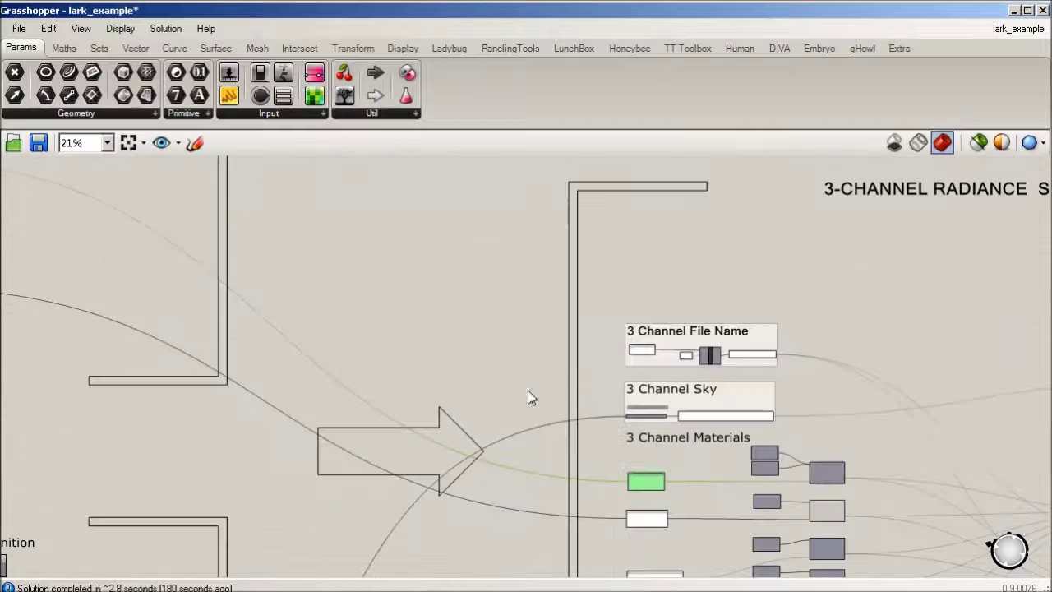
right_drag(716, 481, 594, 376)
scroll(594, 376, up, 5)
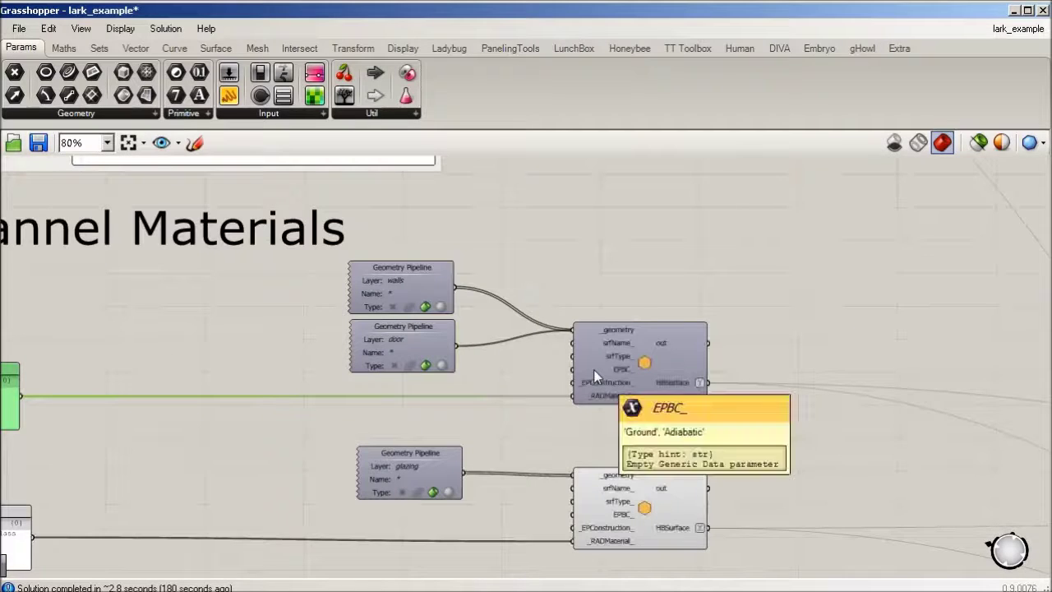
scroll(601, 407, up, 2)
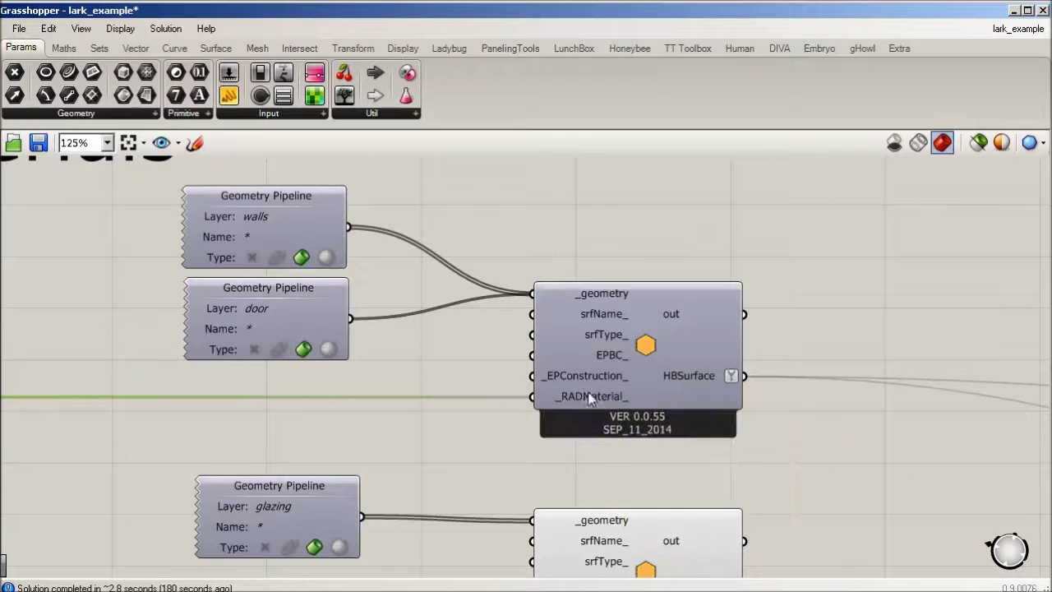
Turn the walls and door HBSurface preview off and back on, then minimize Grasshopper
click(649, 383)
right_click(809, 290)
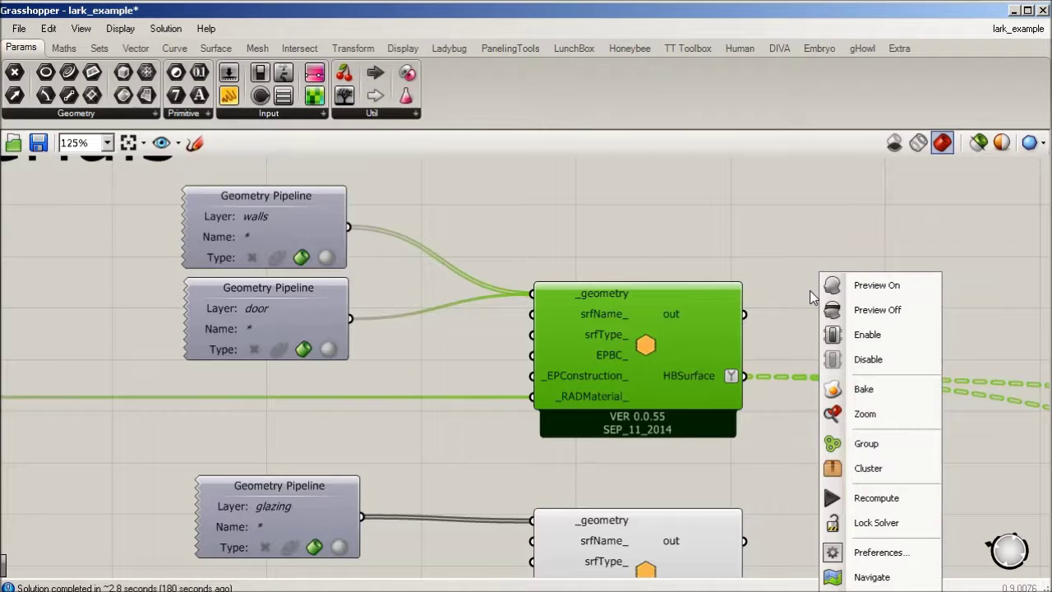
click(894, 304)
right_click(691, 324)
click(752, 286)
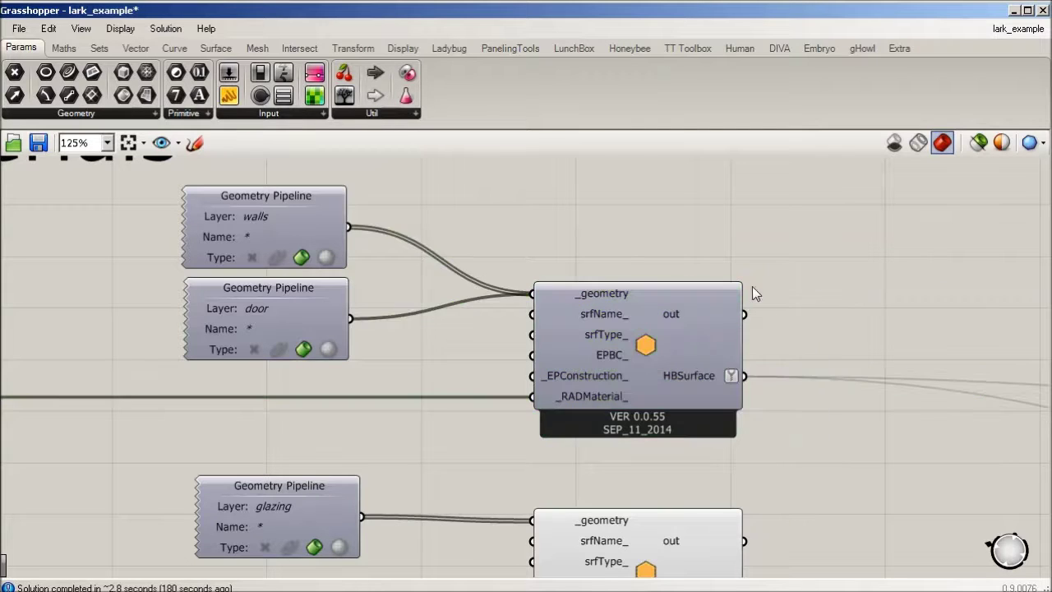
click(696, 314)
right_click(851, 281)
click(954, 247)
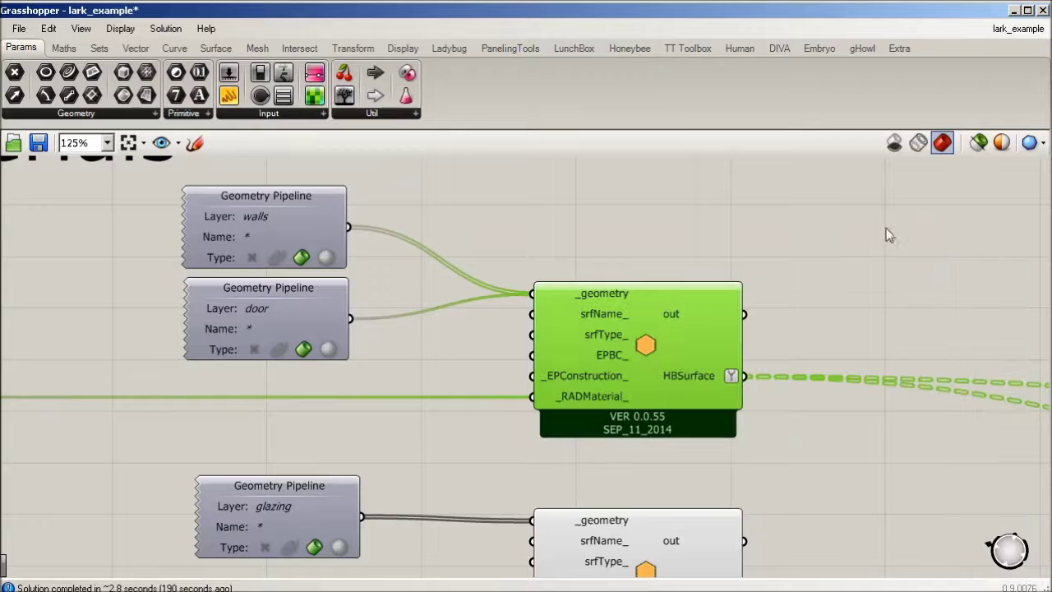
click(1014, 11)
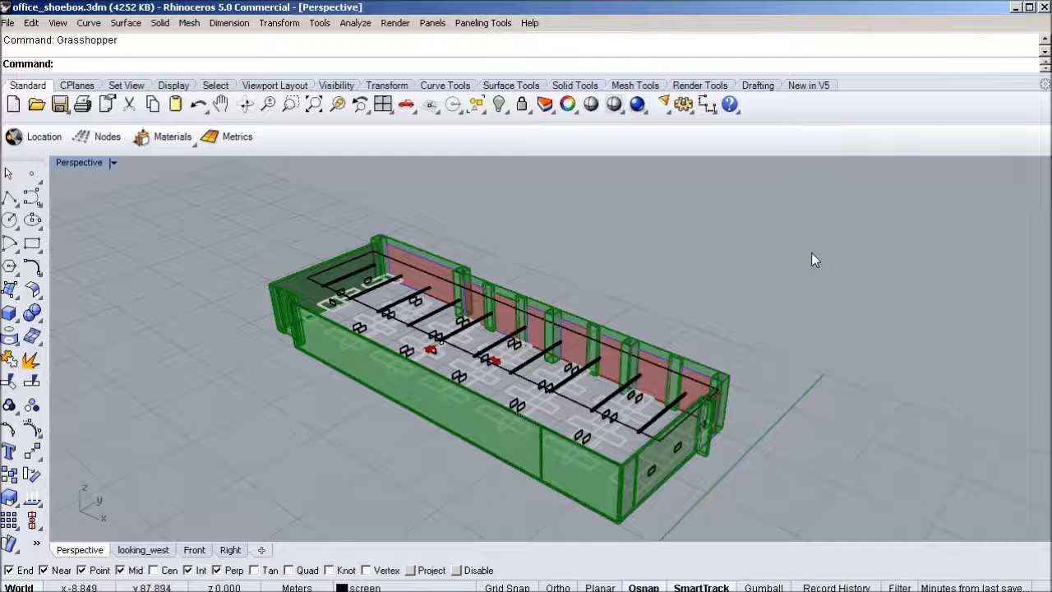
Orbit the shoebox model, select a small polysurface, and return to the Grasshopper definition
right_drag(767, 260, 724, 267)
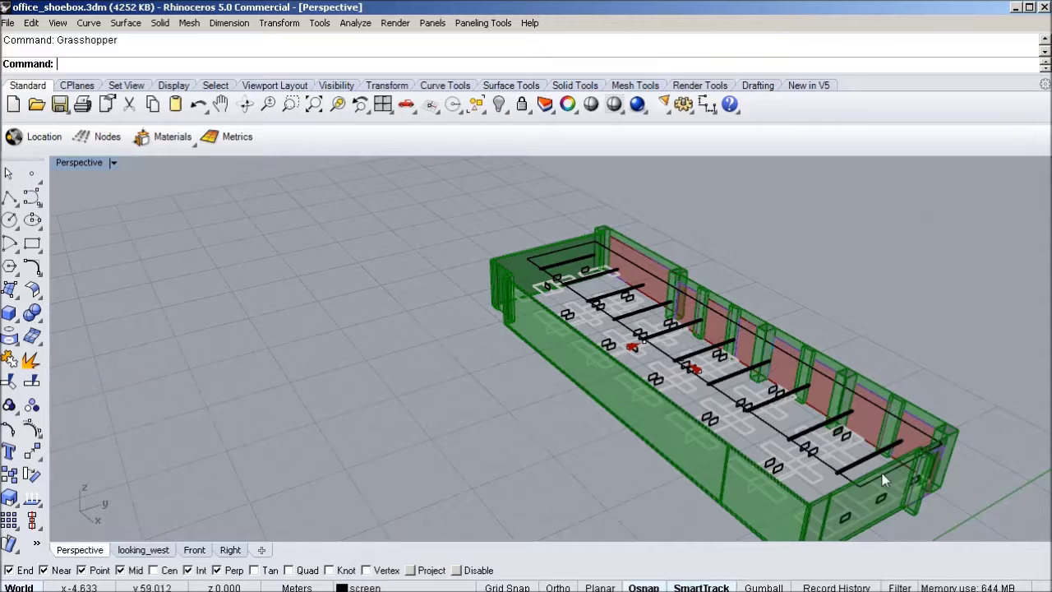
click(632, 352)
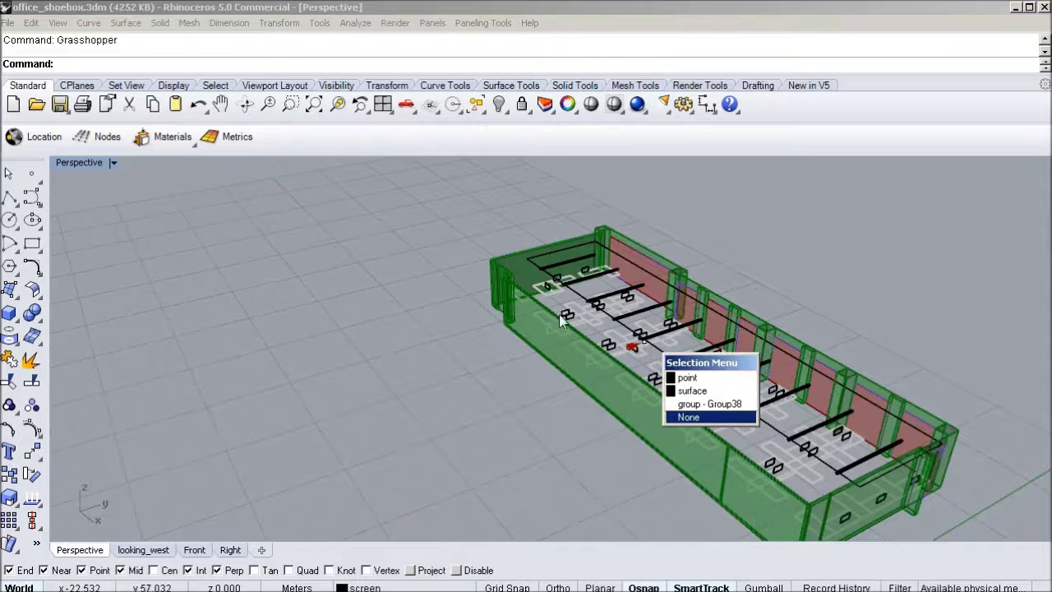
click(643, 334)
right_drag(644, 334, 307, 559)
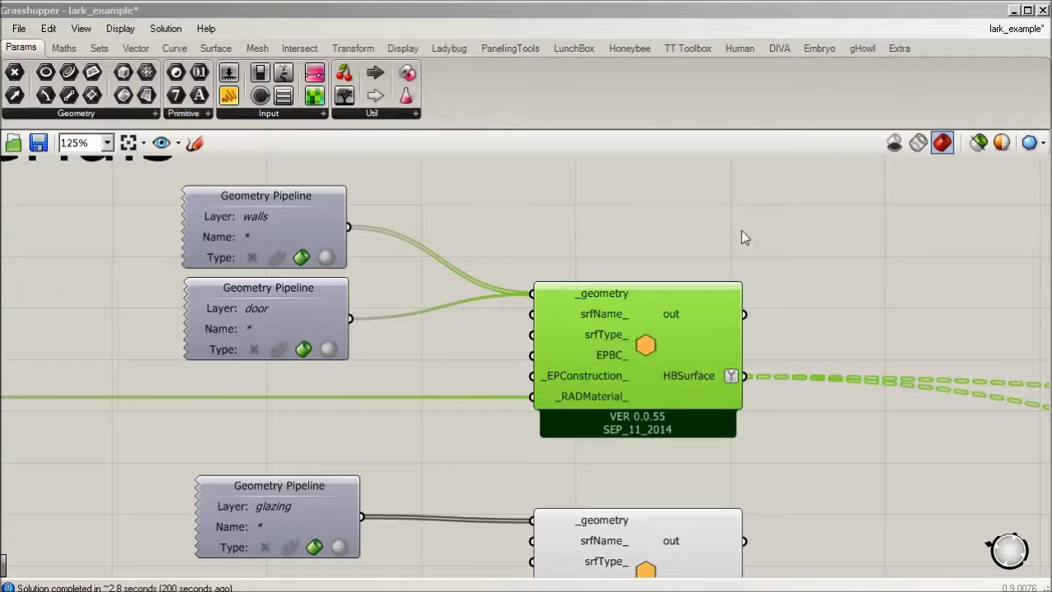
click(715, 234)
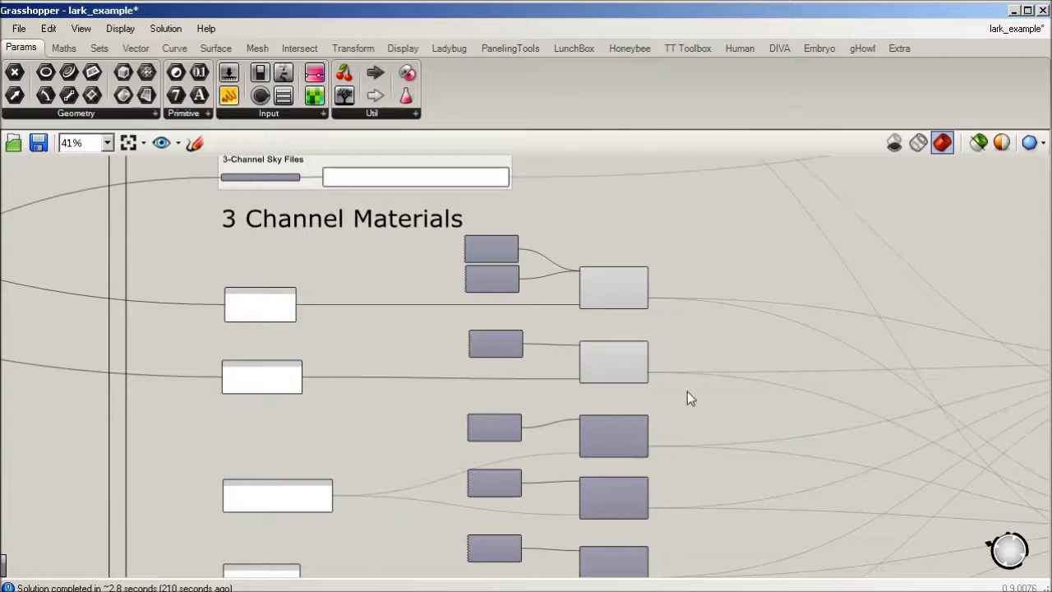
Select the 3-channel glazing panel and move on to the perf ceiling and carpet panels
scroll(687, 392, up, 5)
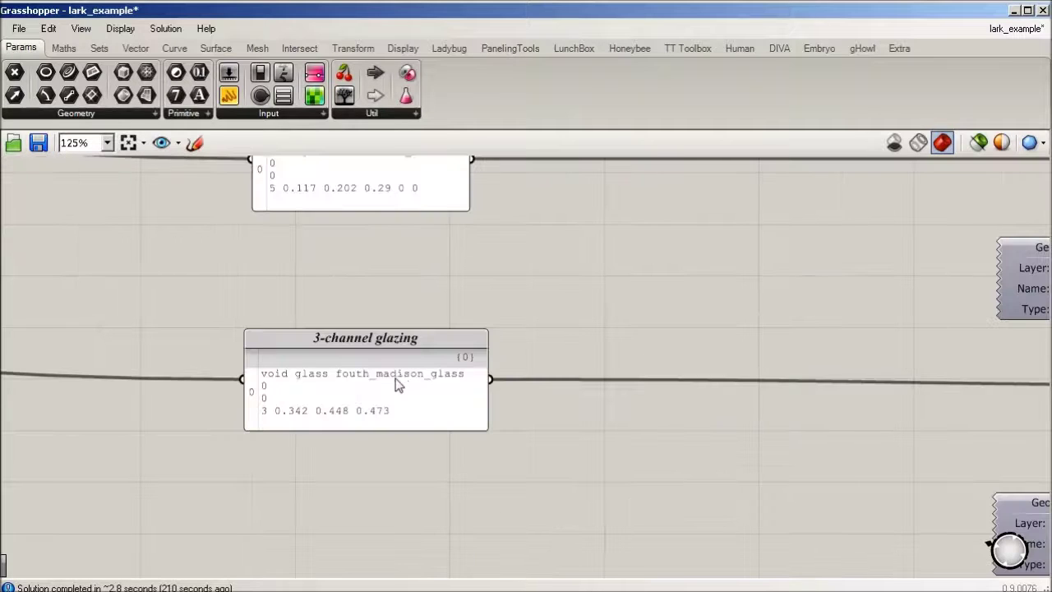
click(395, 384)
right_drag(583, 451, 439, 205)
scroll(439, 205, down, 3)
right_drag(468, 310, 466, 282)
Nudge the perf ceiling panel up and view its material text without changes
scroll(315, 261, up, 1)
scroll(623, 254, up, 1)
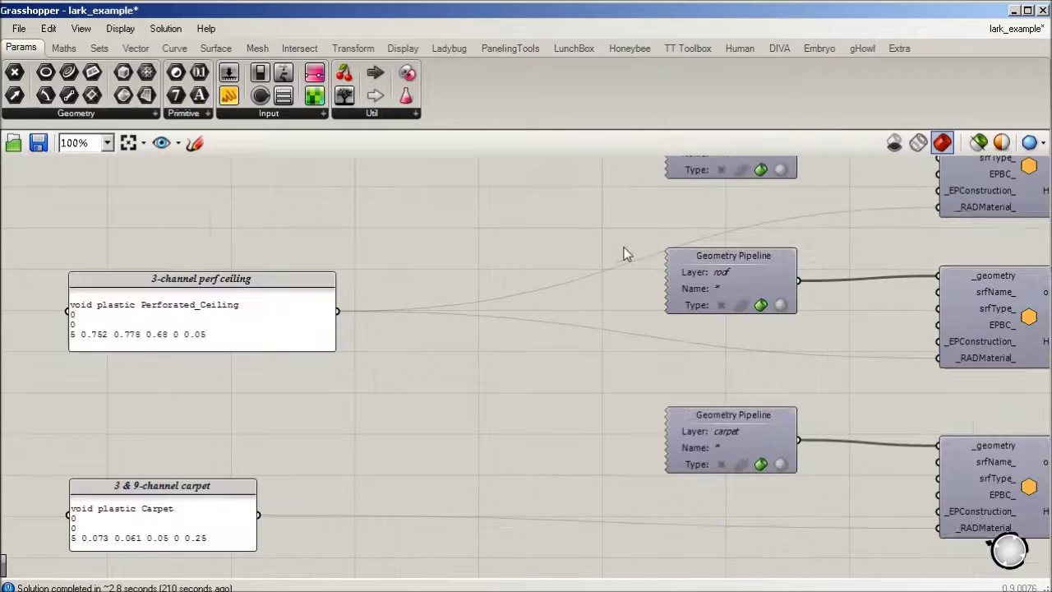
drag(226, 333, 225, 318)
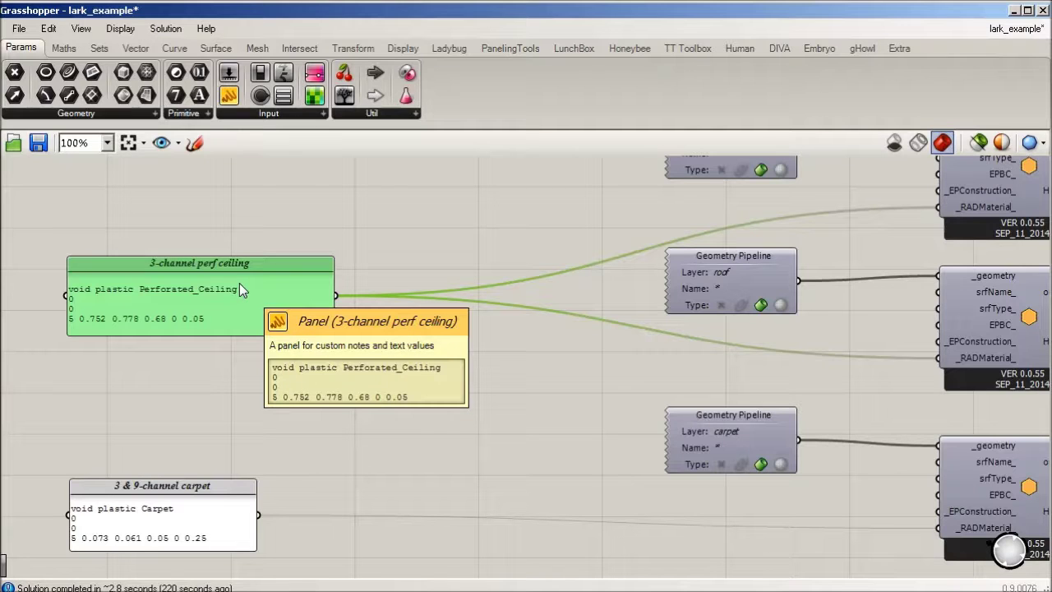
double_click(165, 313)
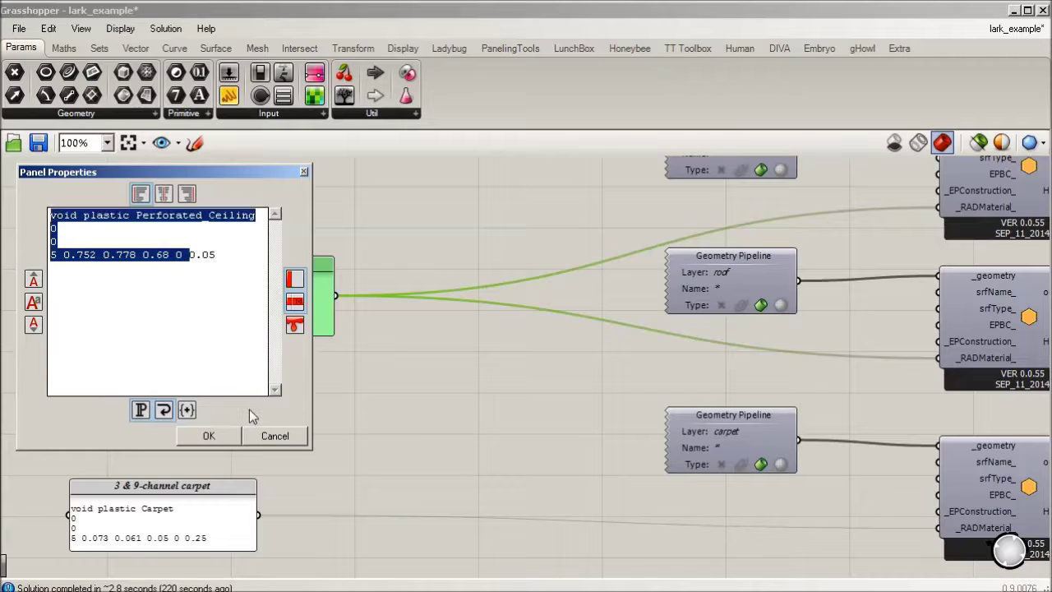
click(275, 434)
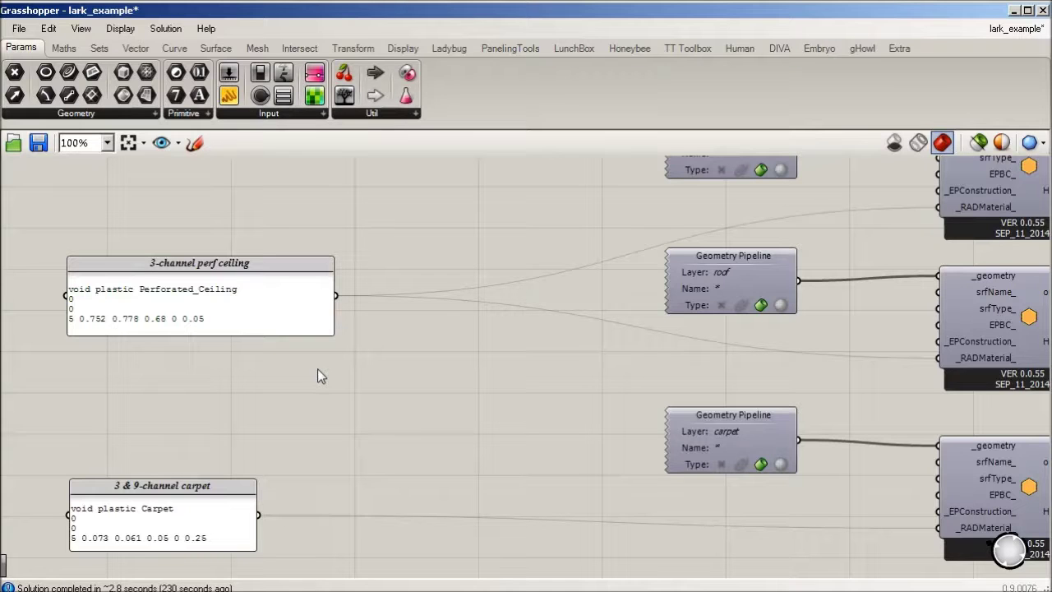
Centre the Honeybee Luminance and Illuminance Simulation components in the view
scroll(355, 288, down, 4)
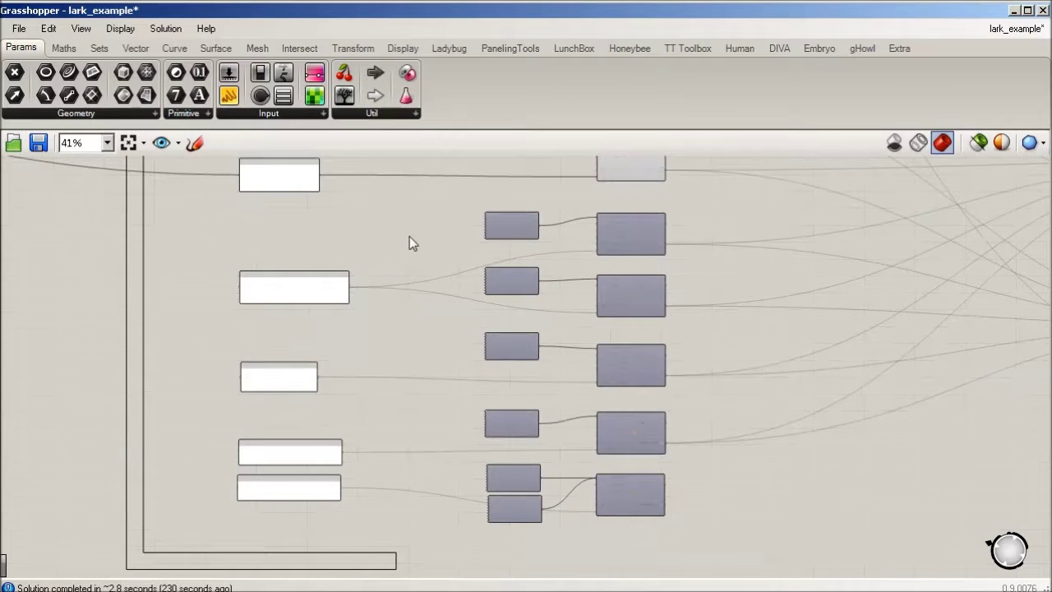
scroll(383, 239, up, 4)
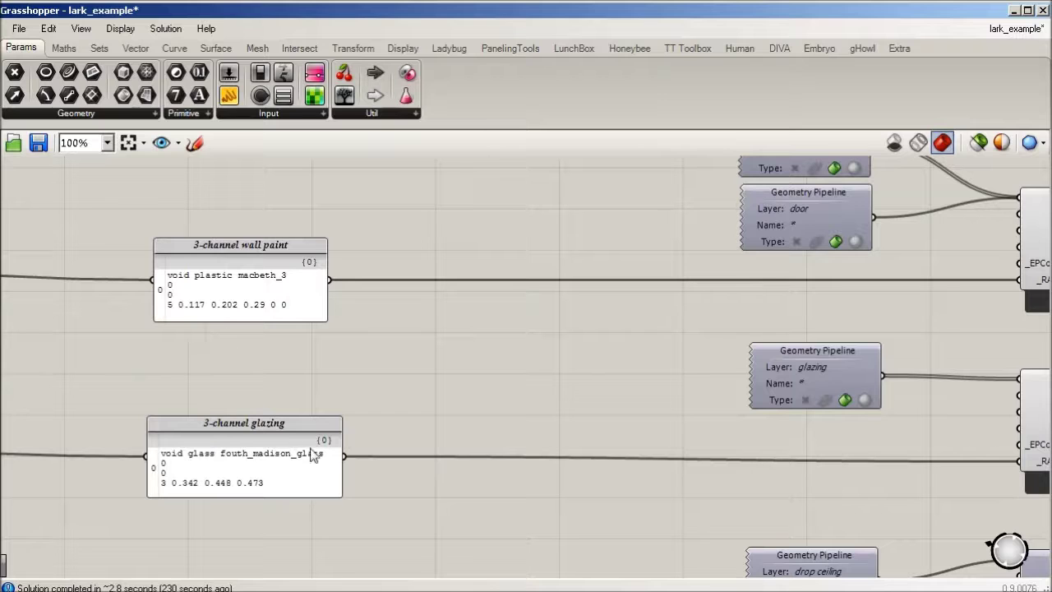
scroll(520, 425, down, 5)
right_drag(677, 488, 393, 400)
right_drag(951, 184, 783, 285)
scroll(648, 393, up, 2)
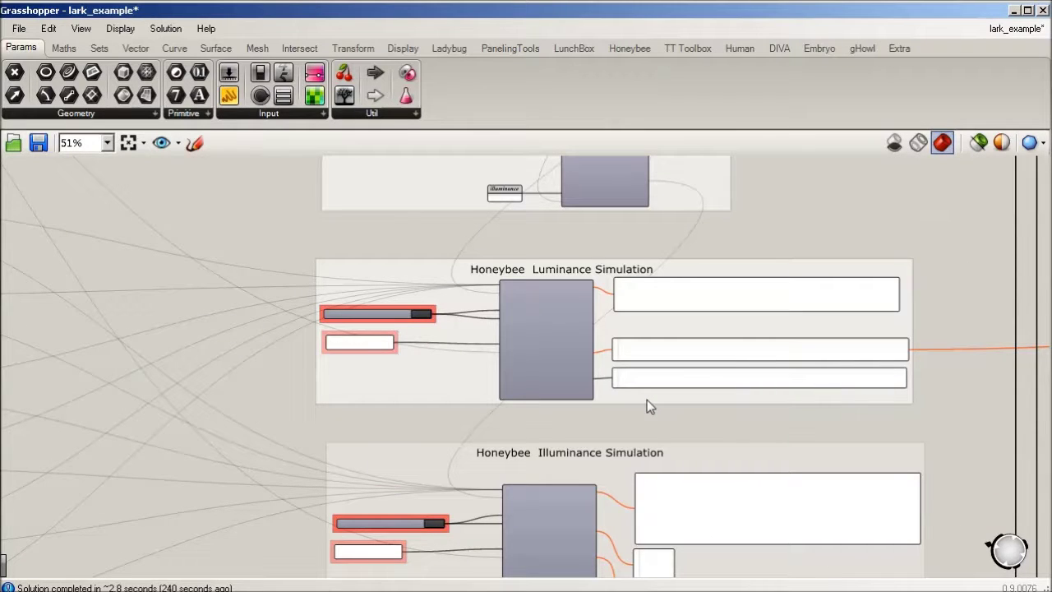
Set the Luminance Simulation toggle to True to run rpict and write the looking_west HDR
right_drag(906, 305, 571, 304)
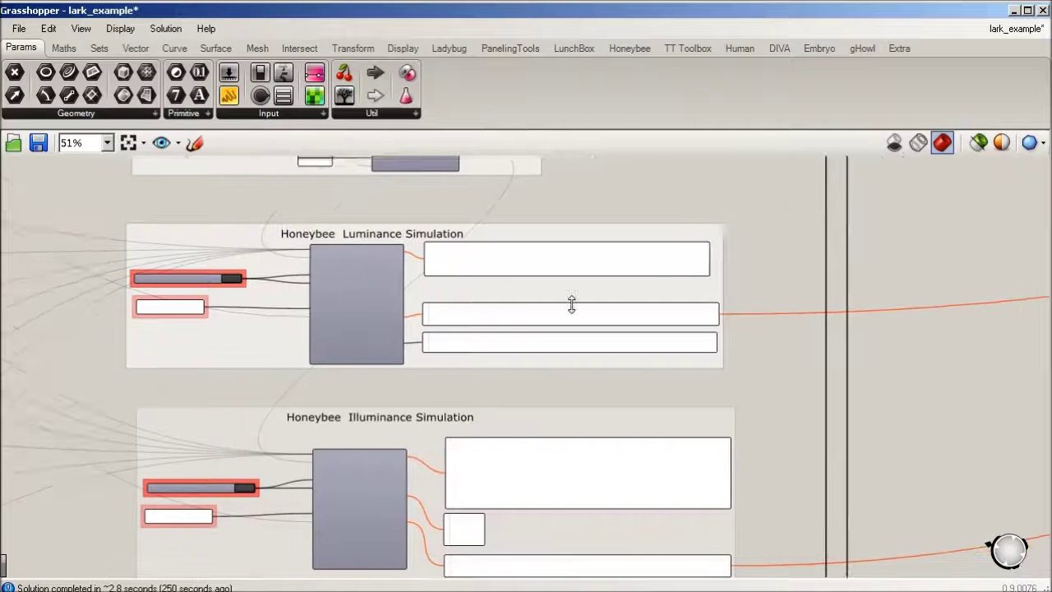
scroll(571, 304, up, 1)
right_drag(105, 325, 270, 326)
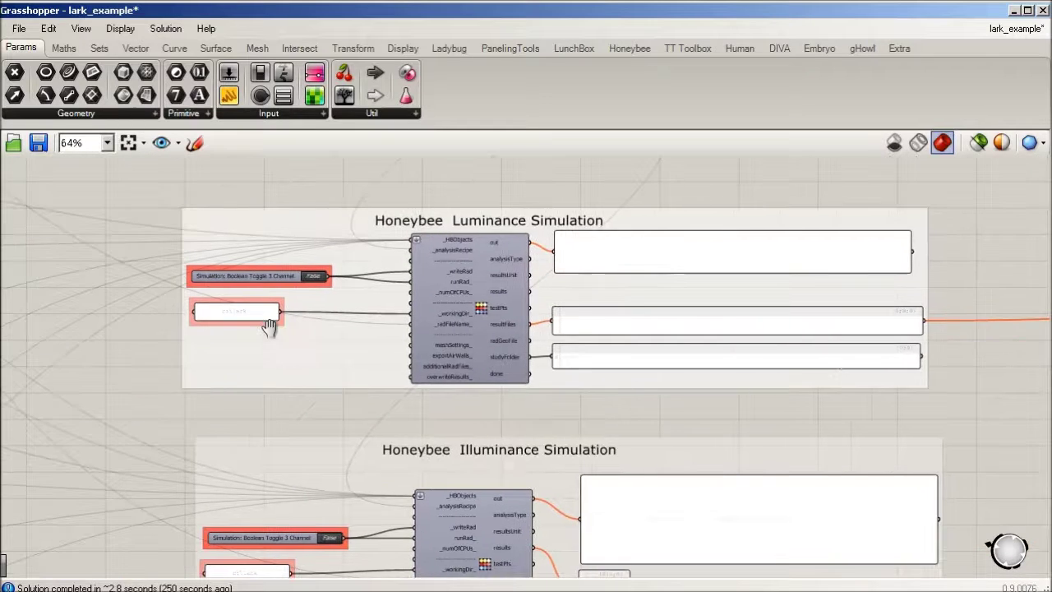
scroll(269, 325, up, 1)
right_click(269, 327)
click(319, 279)
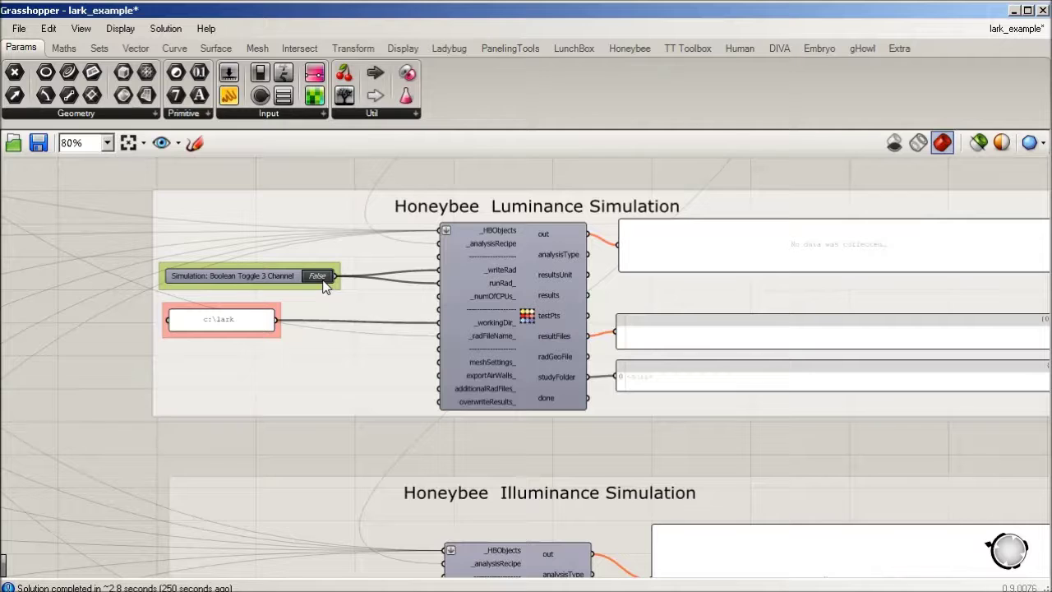
double_click(319, 277)
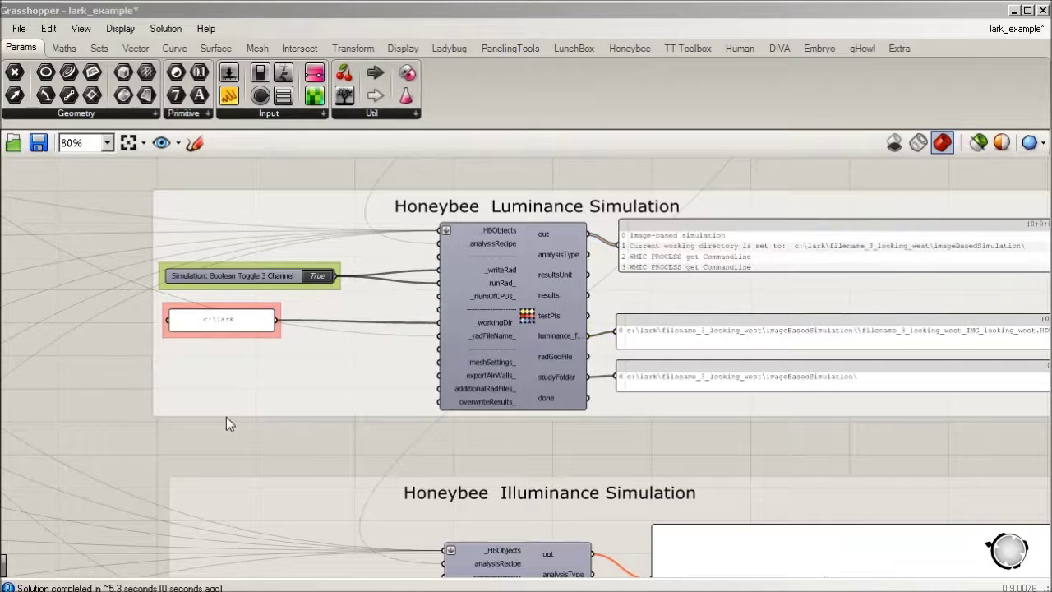
Review the Illuminance Simulation results (305.36, 104.85), then move toward the metrics section
right_drag(226, 417, 387, 340)
scroll(387, 340, up, 3)
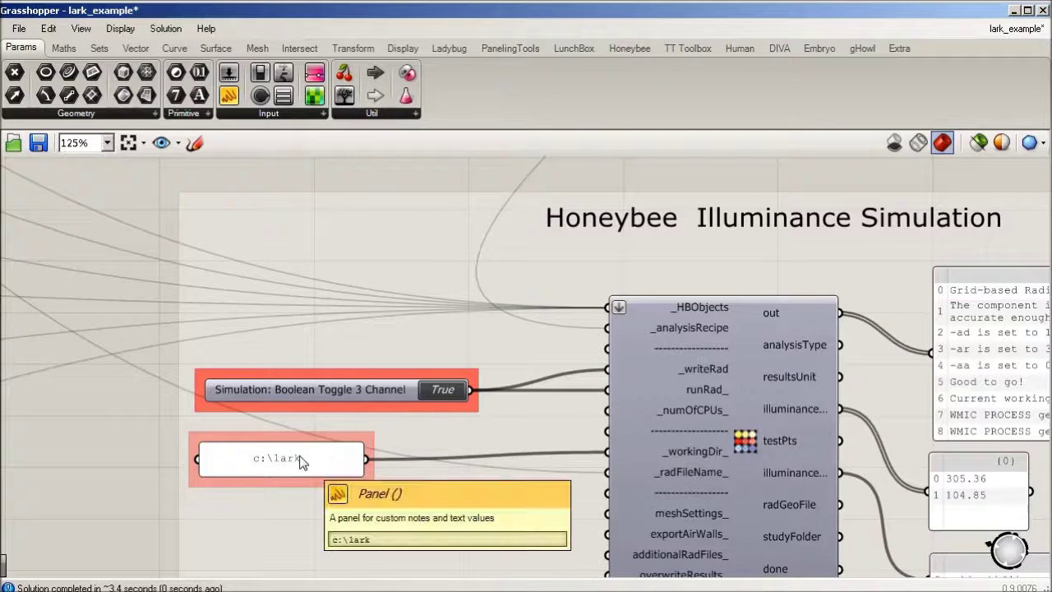
scroll(251, 426, down, 2)
scroll(251, 426, down, 5)
right_drag(855, 382, 360, 392)
right_click(360, 392)
click(810, 418)
Bring the METRICS group and the Lark metrics component's inputs into view
scroll(625, 425, down, 4)
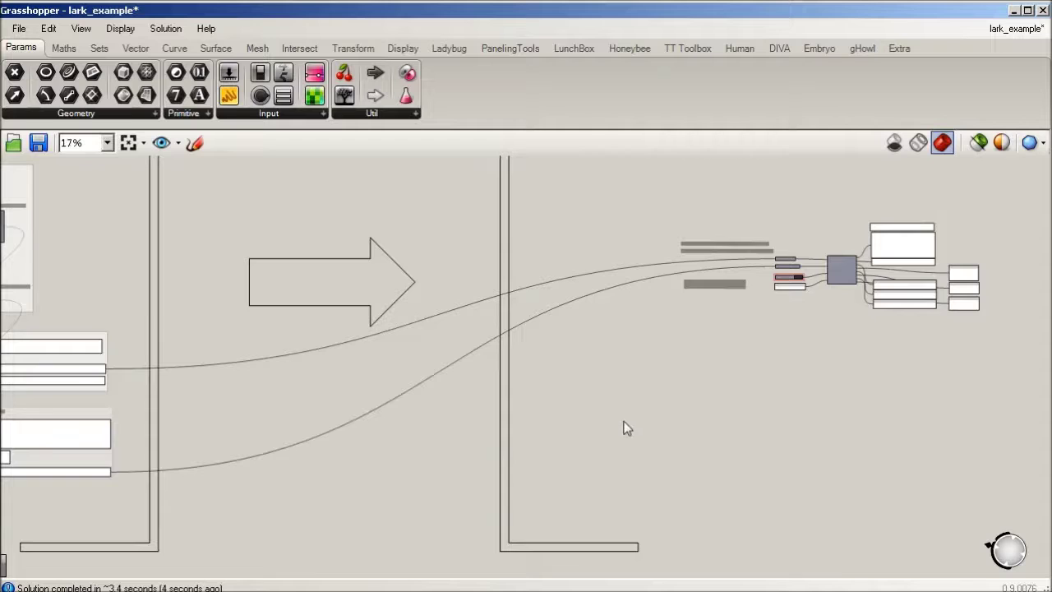
scroll(452, 394, down, 1)
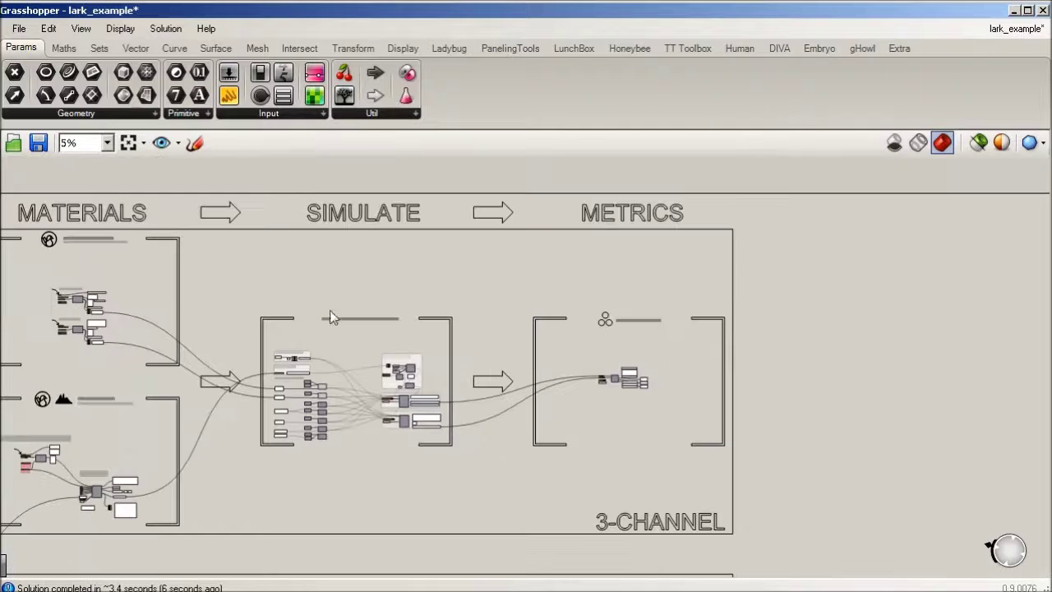
right_drag(332, 318, 597, 271)
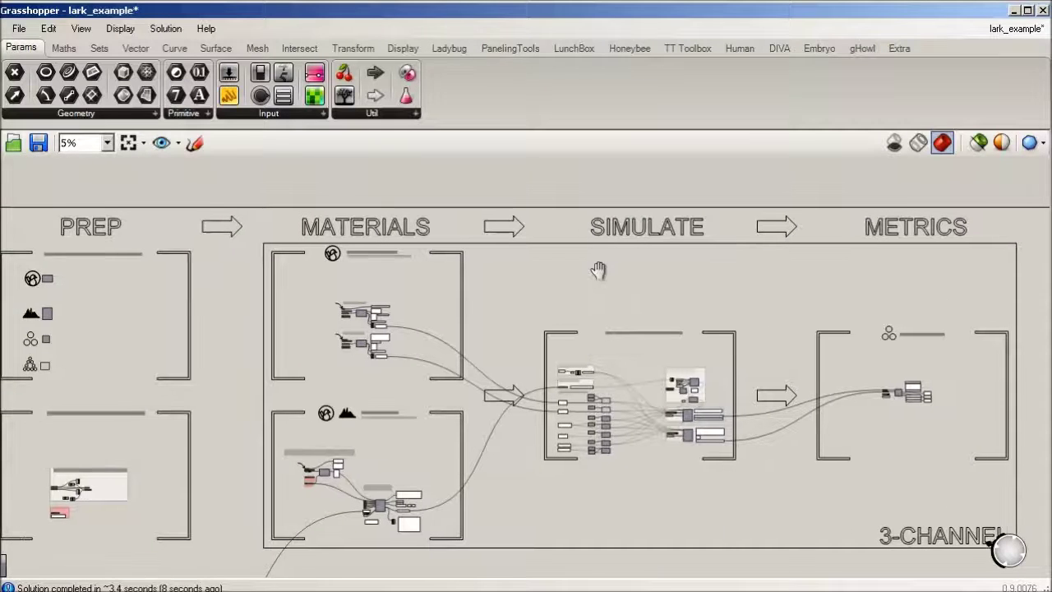
right_click(598, 271)
click(766, 273)
right_drag(804, 208, 531, 190)
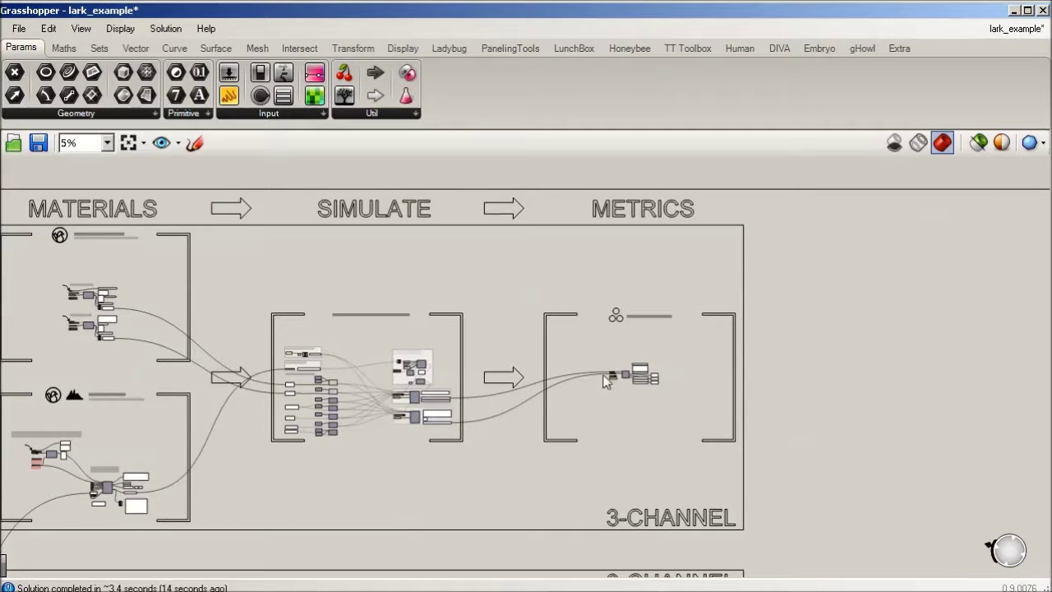
scroll(642, 346, up, 8)
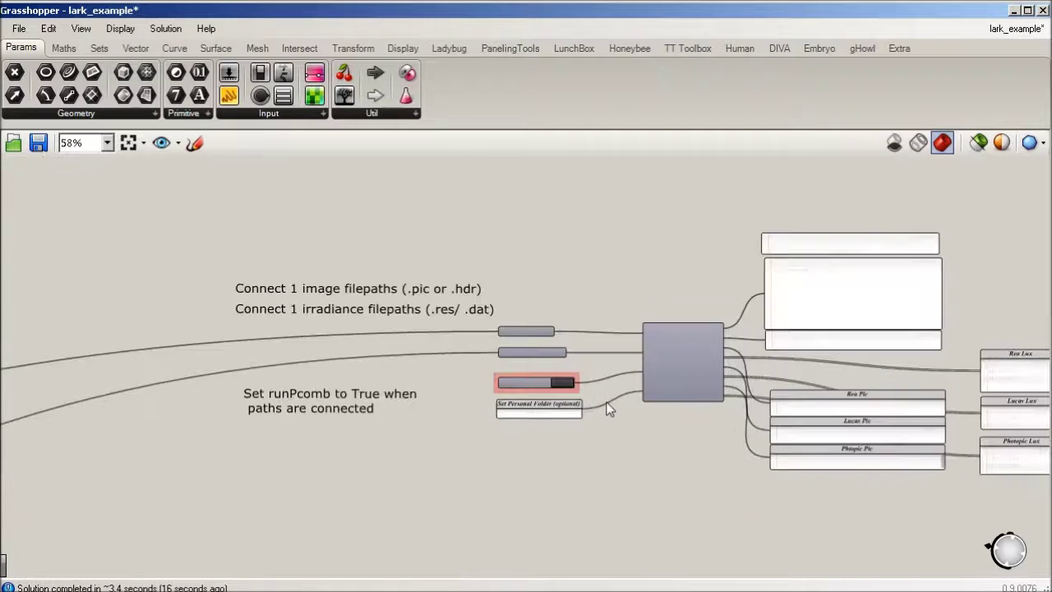
right_drag(663, 458, 554, 470)
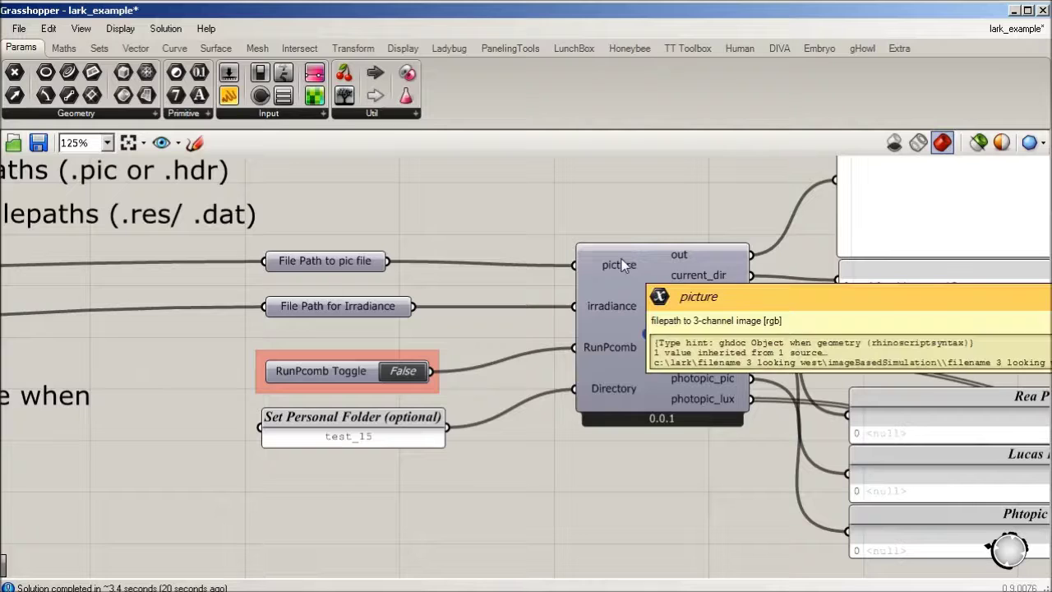
Trace the pic and irradiance File Path components back to the Illuminance Simulation's .res panel
click(334, 263)
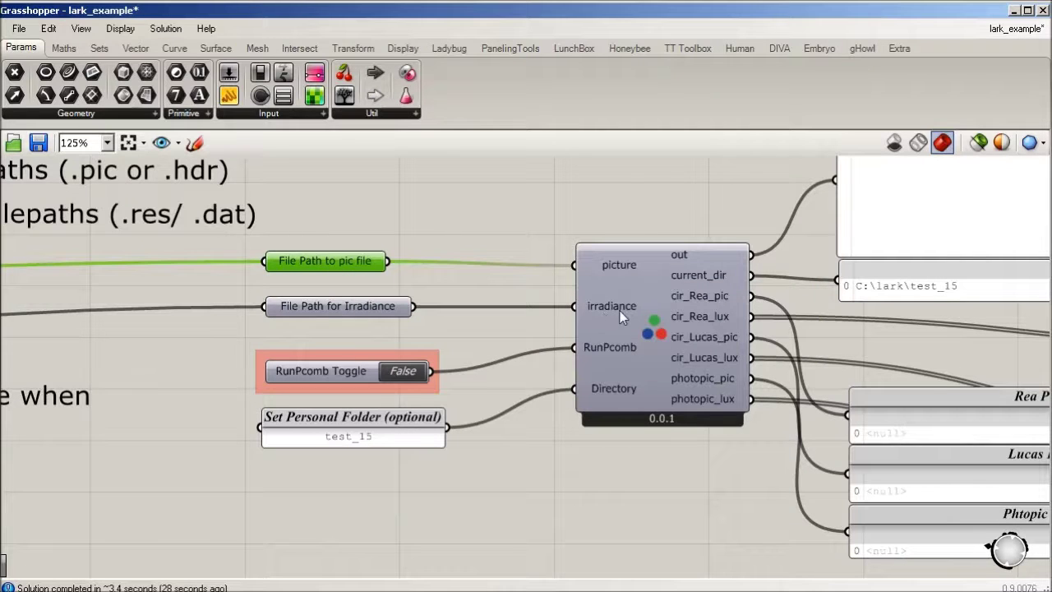
click(361, 309)
drag(367, 245, 329, 327)
scroll(329, 326, down, 10)
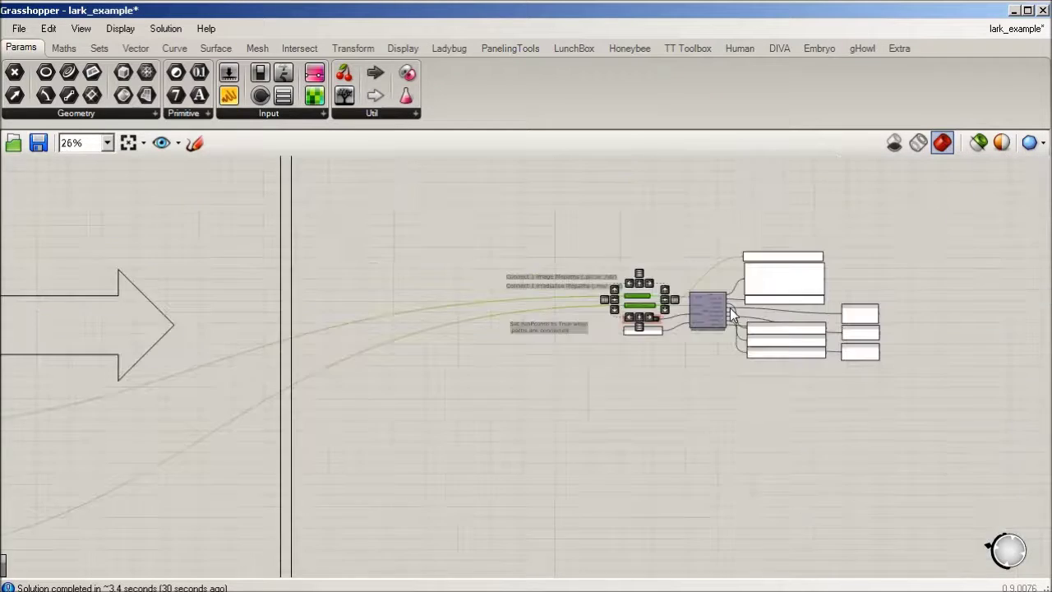
right_drag(33, 366, 672, 298)
scroll(475, 388, up, 8)
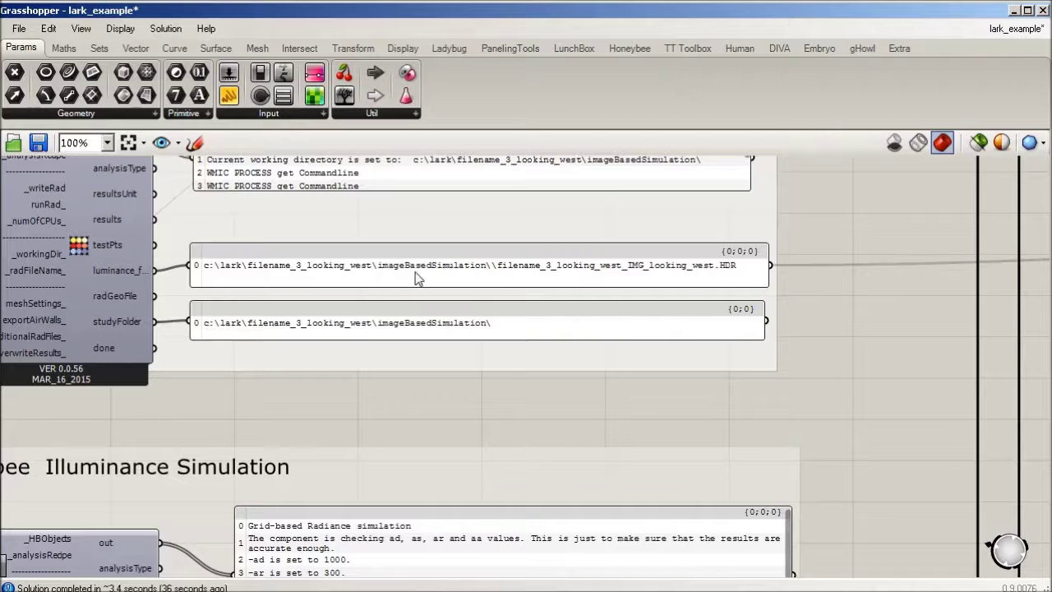
scroll(319, 276, down, 2)
right_drag(689, 381, 664, 155)
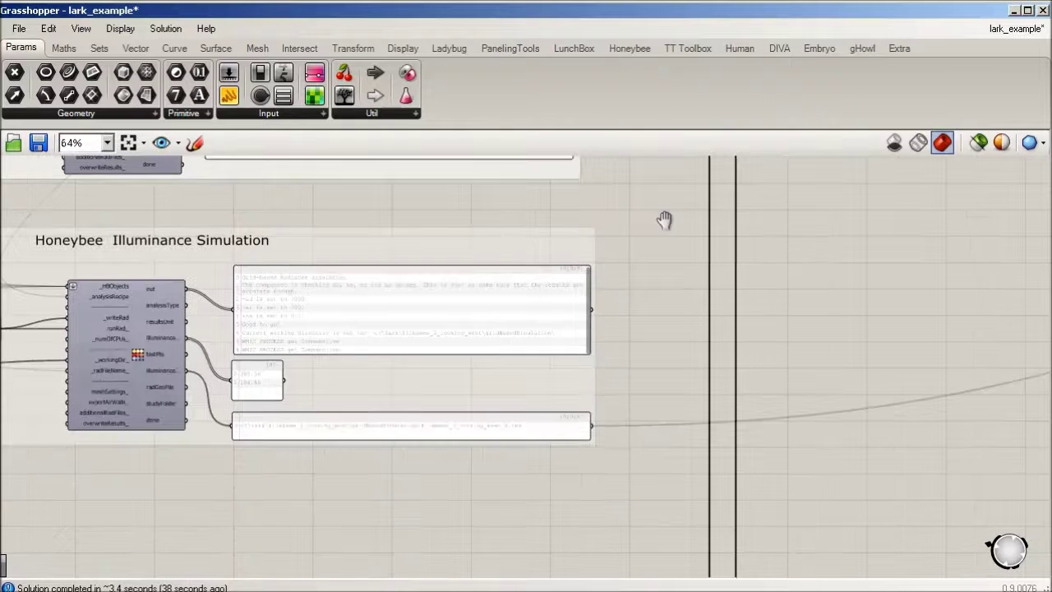
scroll(74, 304, up, 2)
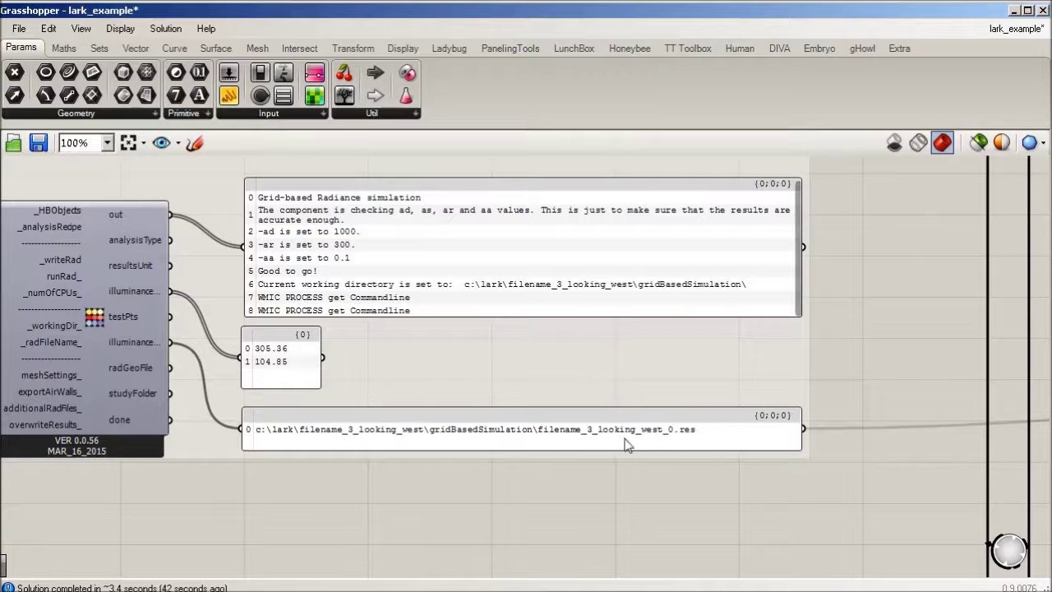
click(698, 433)
Return to the Lark metrics component and select the Set Personal Folder panel
scroll(698, 433, down, 10)
scroll(787, 402, up, 1)
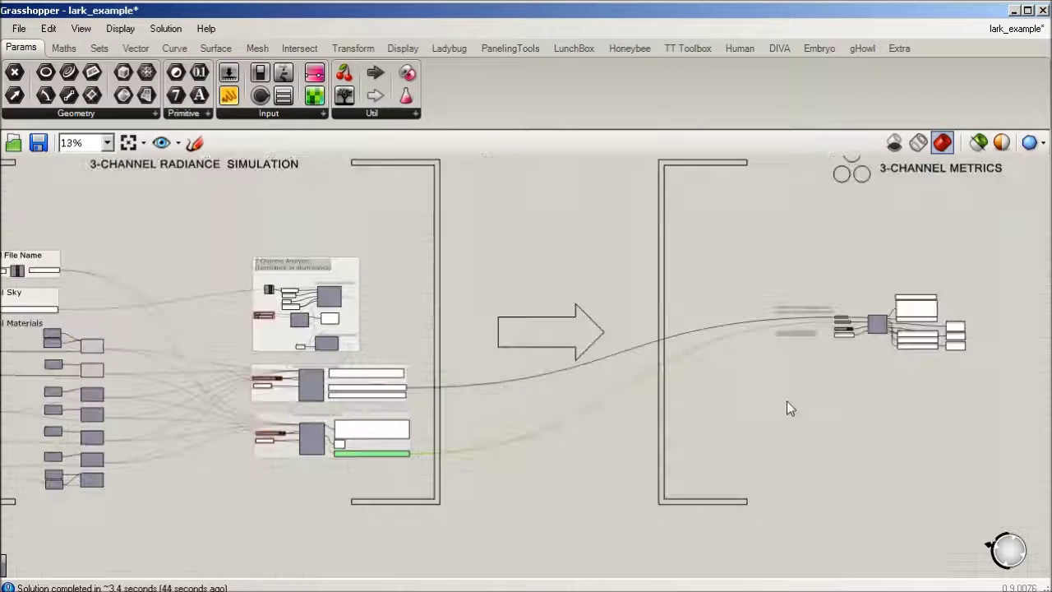
scroll(878, 313, up, 8)
right_drag(878, 313, 756, 308)
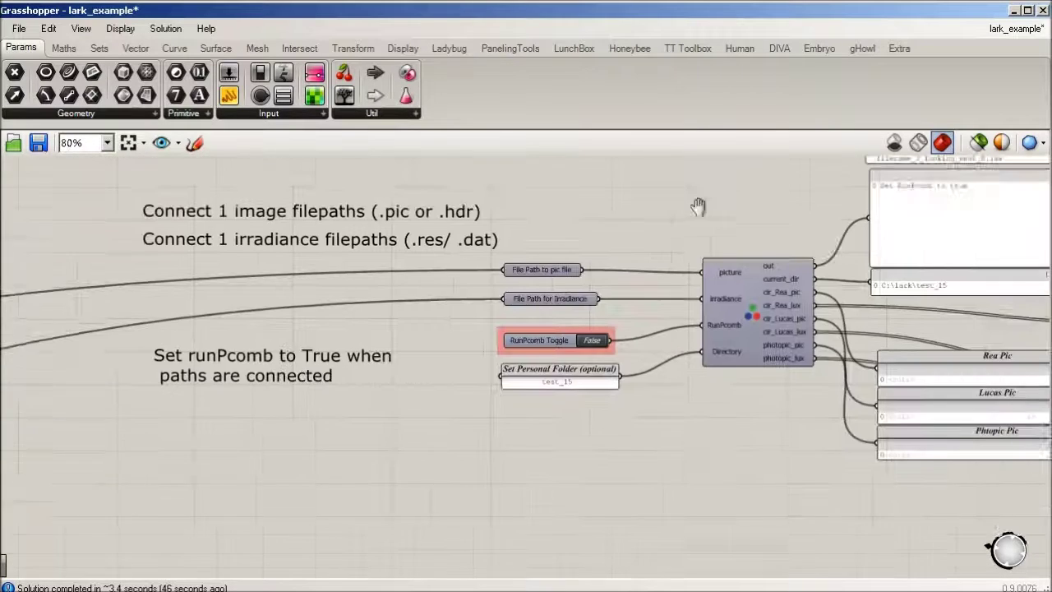
scroll(768, 276, up, 4)
right_click(679, 202)
click(549, 367)
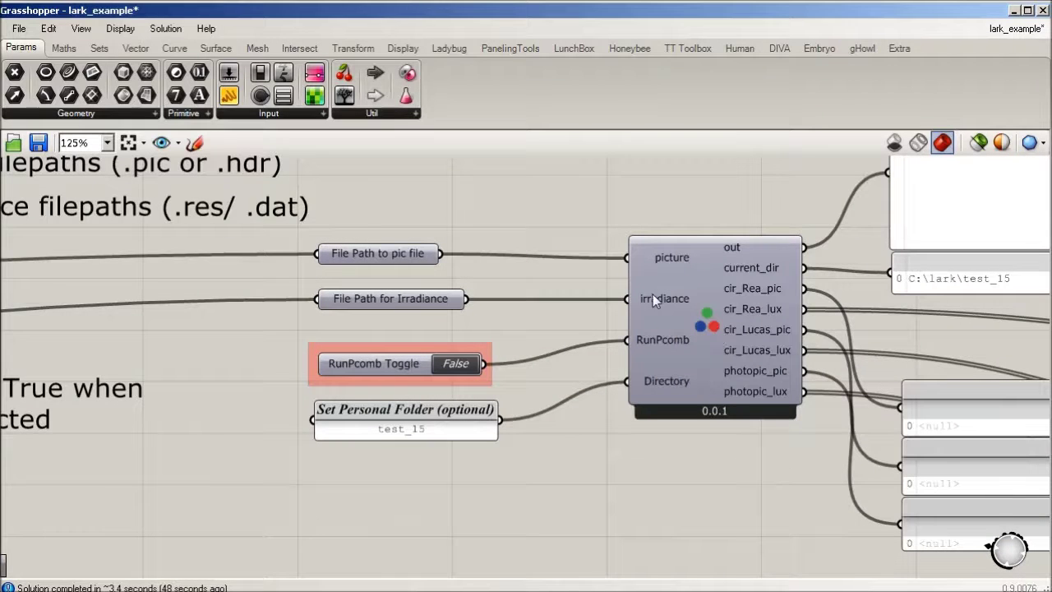
right_drag(719, 491, 687, 485)
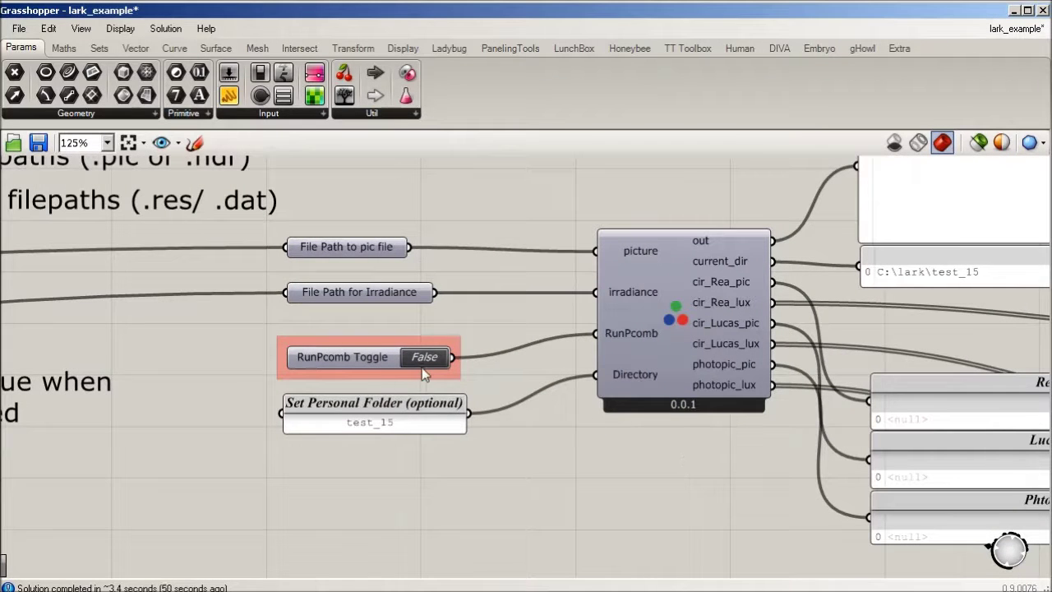
click(378, 411)
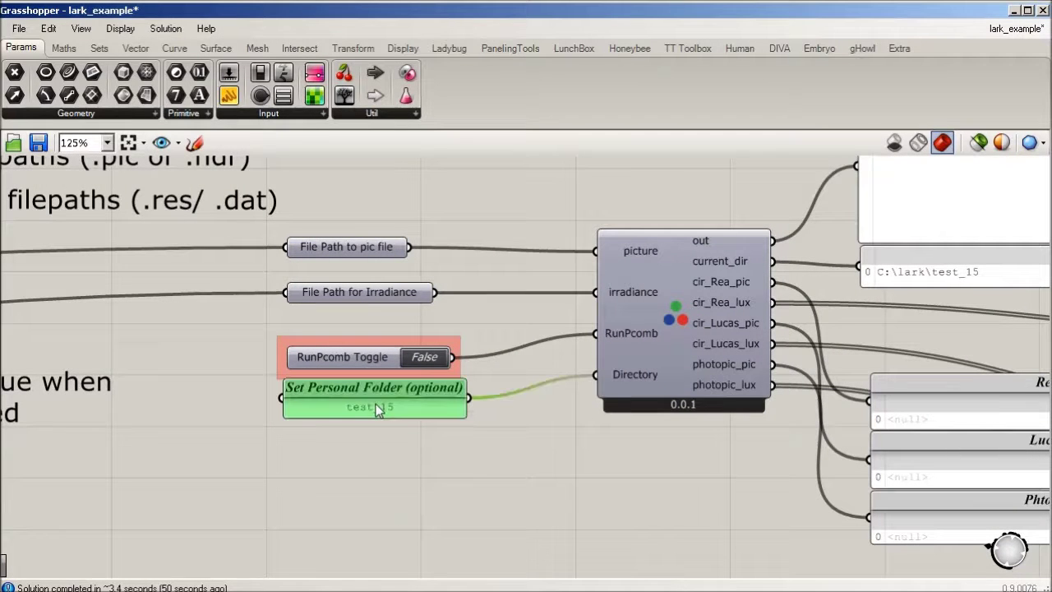
Change the personal folder from test_15 to mac_3 and switch RunPcomb to True
double_click(417, 406)
click(435, 365)
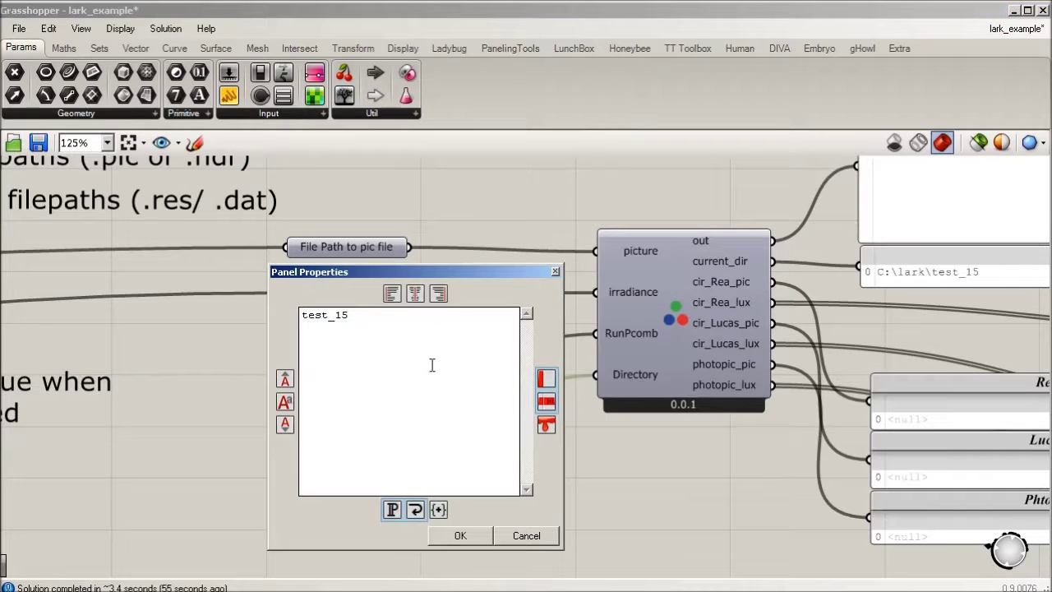
key(ctrl+a)
text(mac)
click(461, 535)
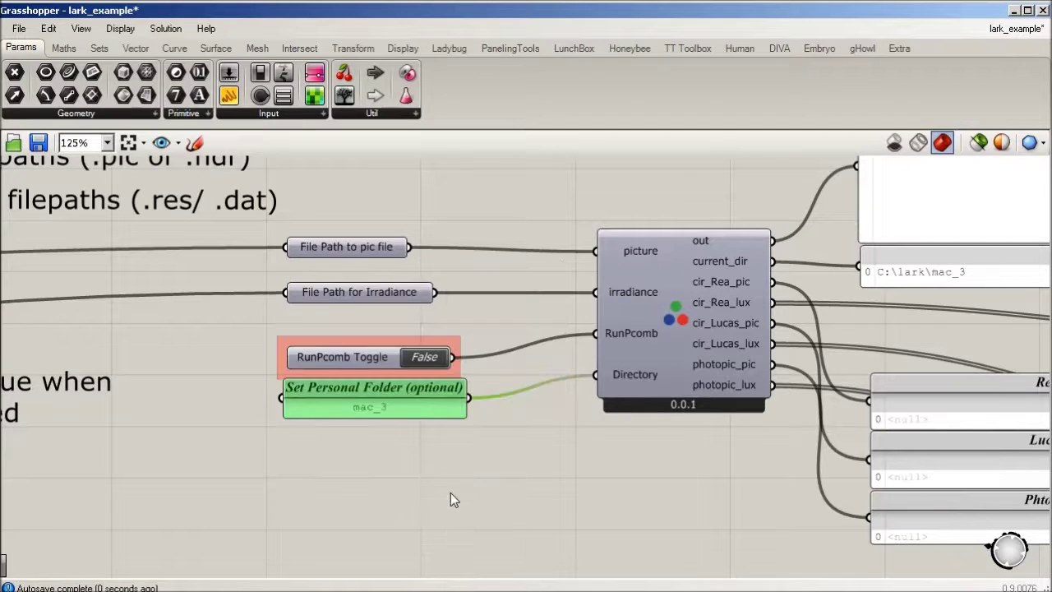
click(433, 359)
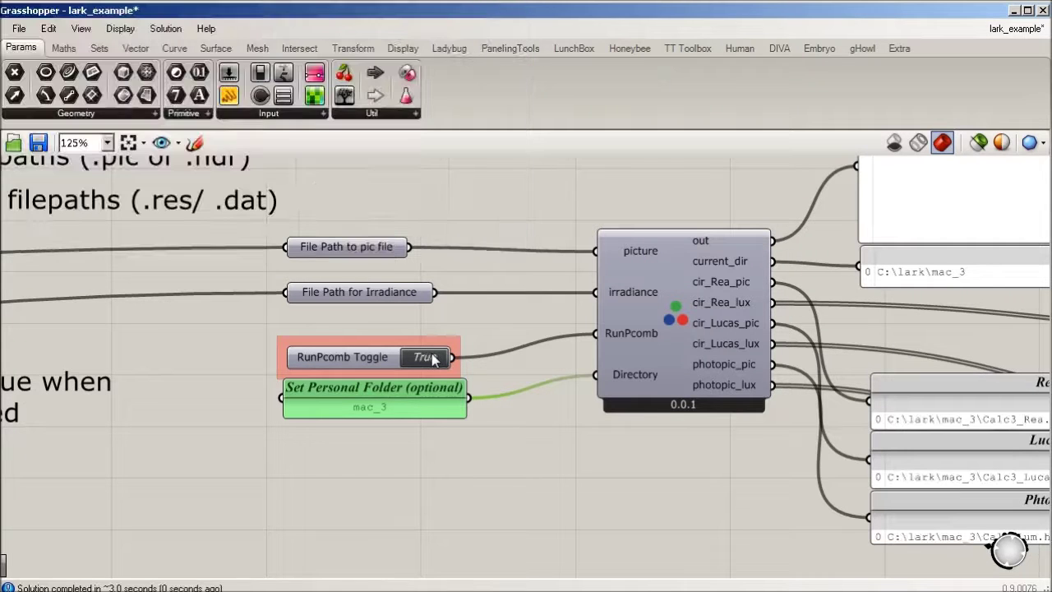
right_drag(549, 208, 306, 215)
Nudge the C:\lark\mac_3 panel slightly down-right and read the Lark output tooltips
scroll(306, 215, down, 2)
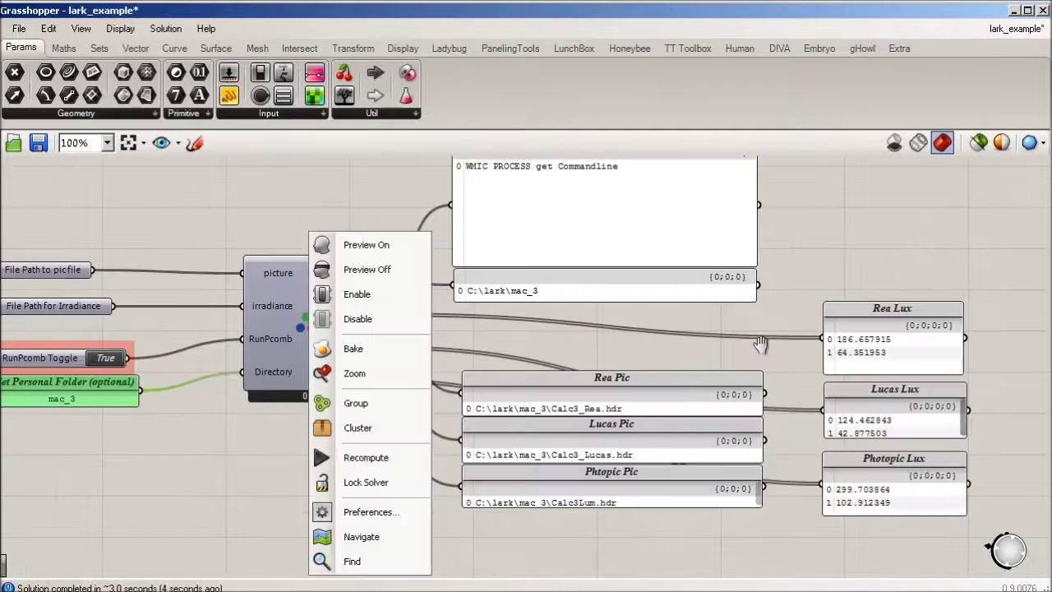
key(Escape)
scroll(386, 390, up, 2)
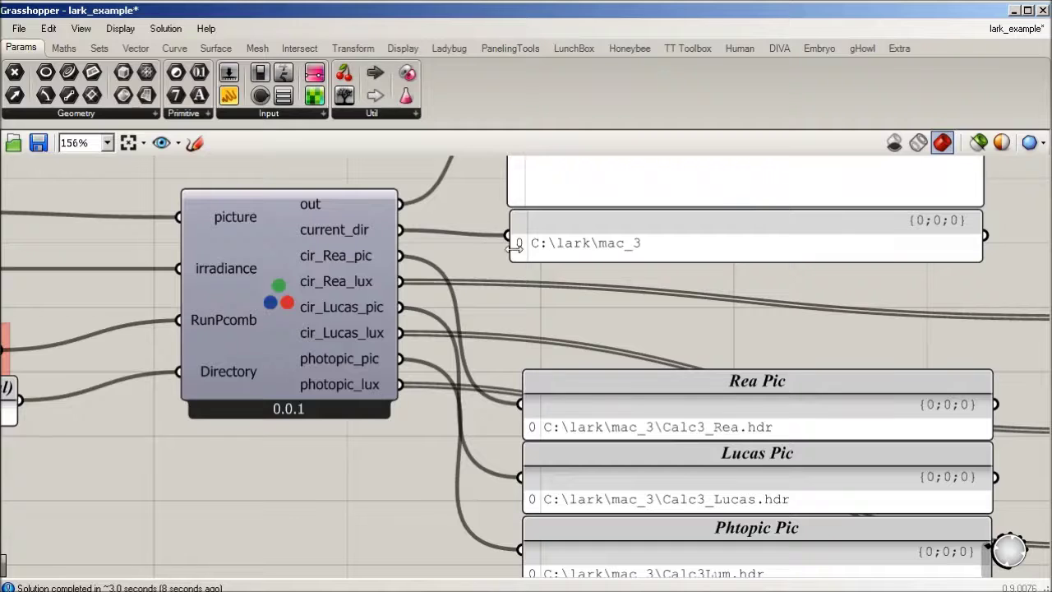
drag(618, 253, 621, 261)
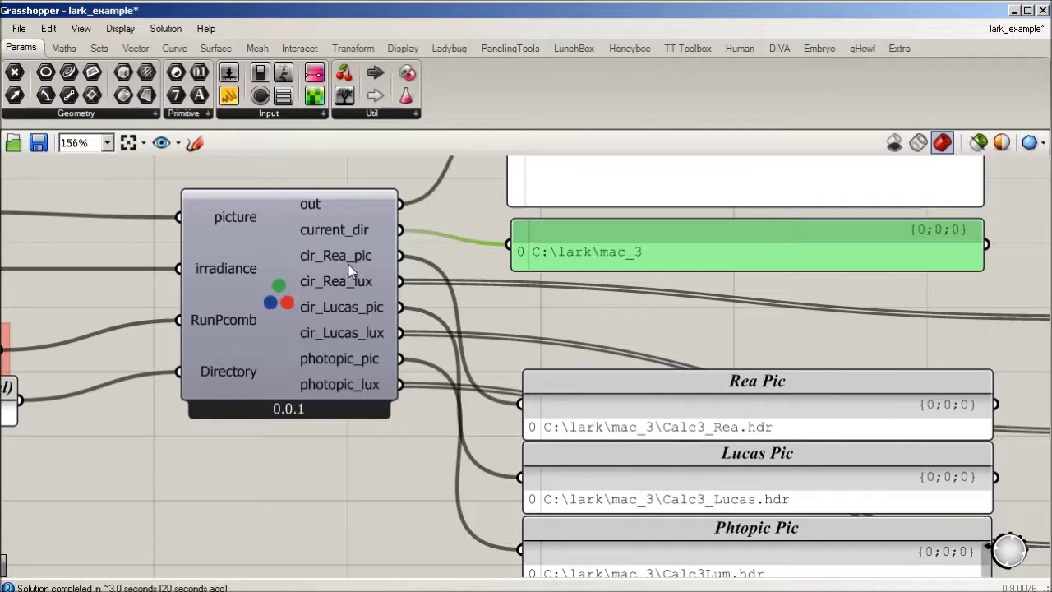
mouse_move(385, 262)
mouse_move(368, 286)
Move the Photopic Lux panel up beside the Lucas Lux panel
right_drag(637, 323, 297, 295)
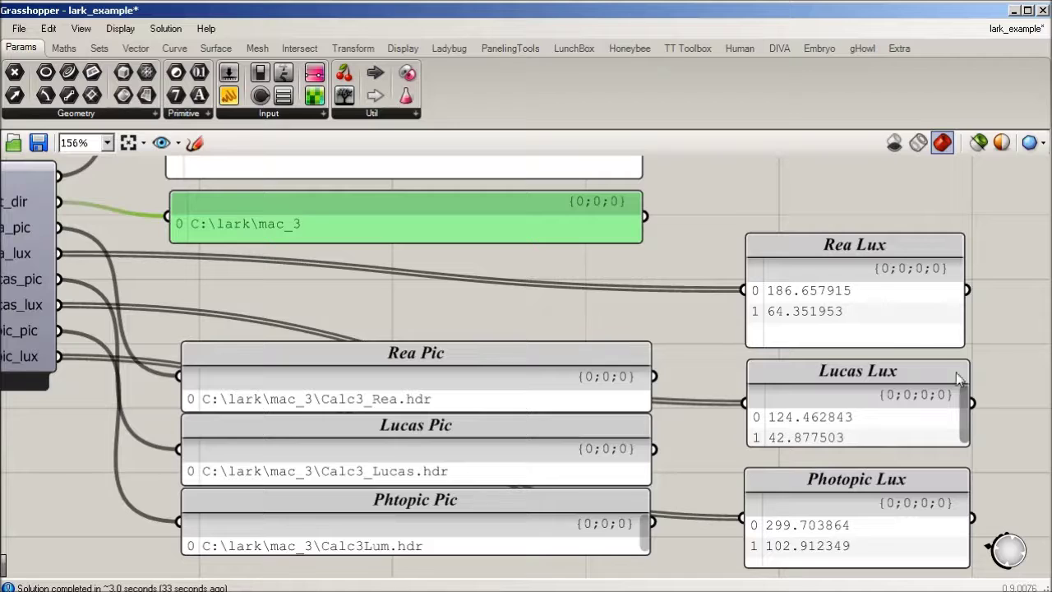
right_drag(992, 362, 785, 319)
drag(785, 491, 661, 260)
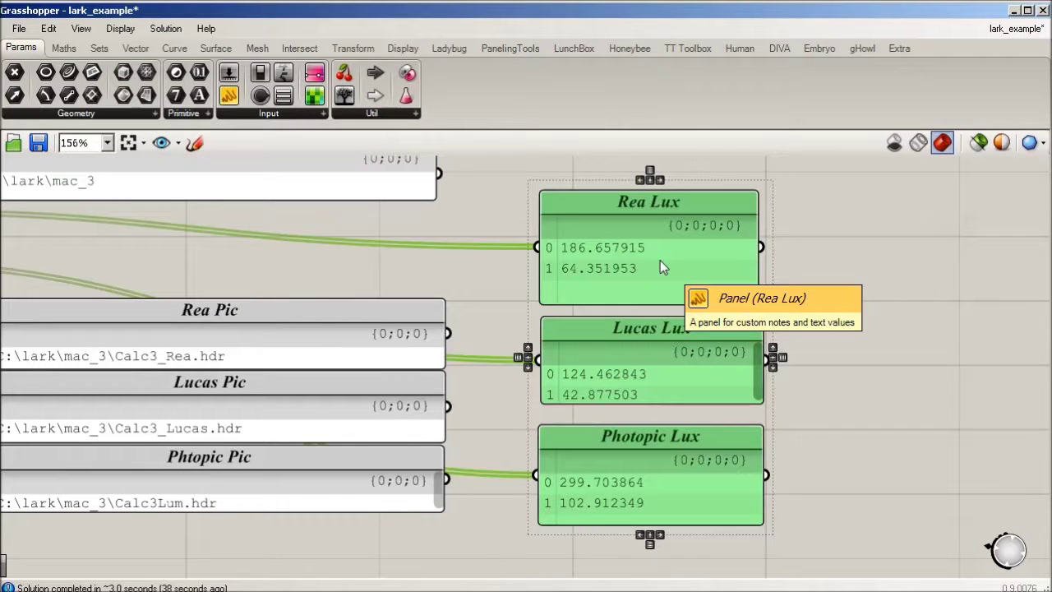
right_drag(893, 263, 855, 298)
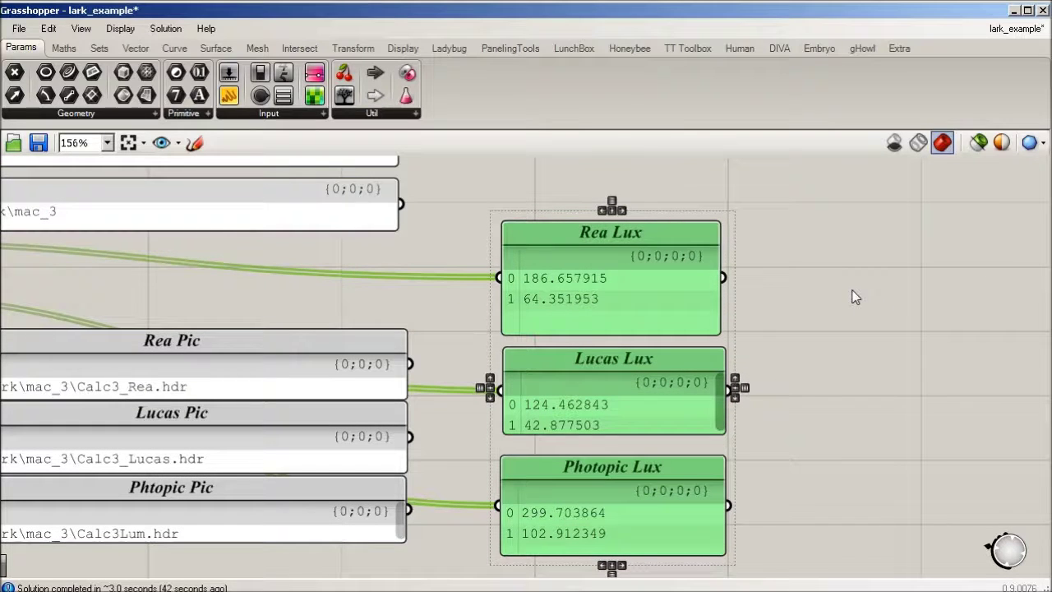
click(855, 298)
drag(599, 490, 890, 324)
Stretch the Lucas Lux panel's bottom edge down so both values show
drag(645, 459, 583, 278)
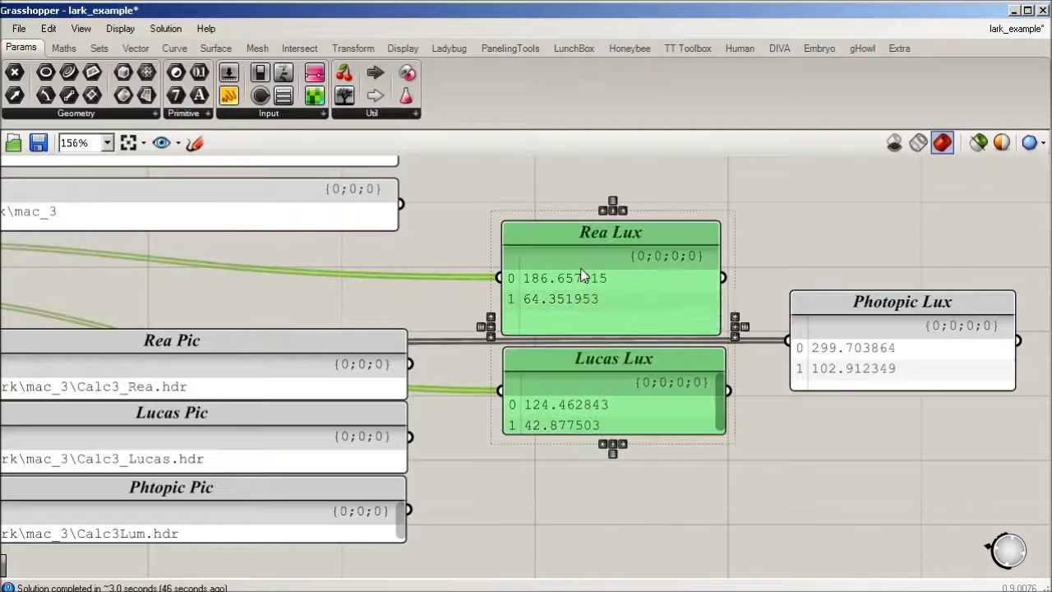
click(956, 247)
drag(957, 248, 903, 352)
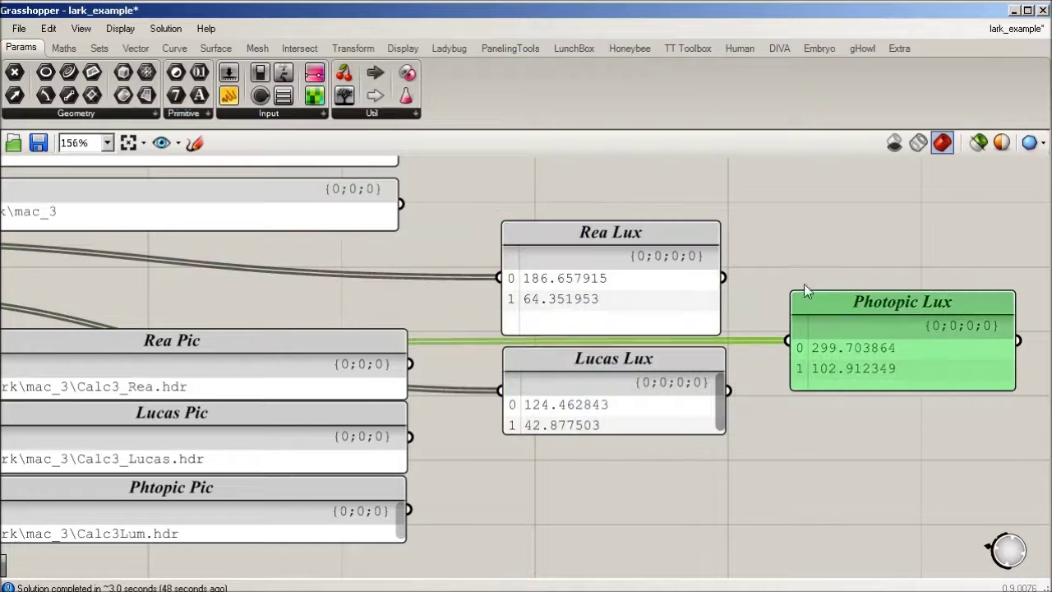
drag(719, 193, 632, 408)
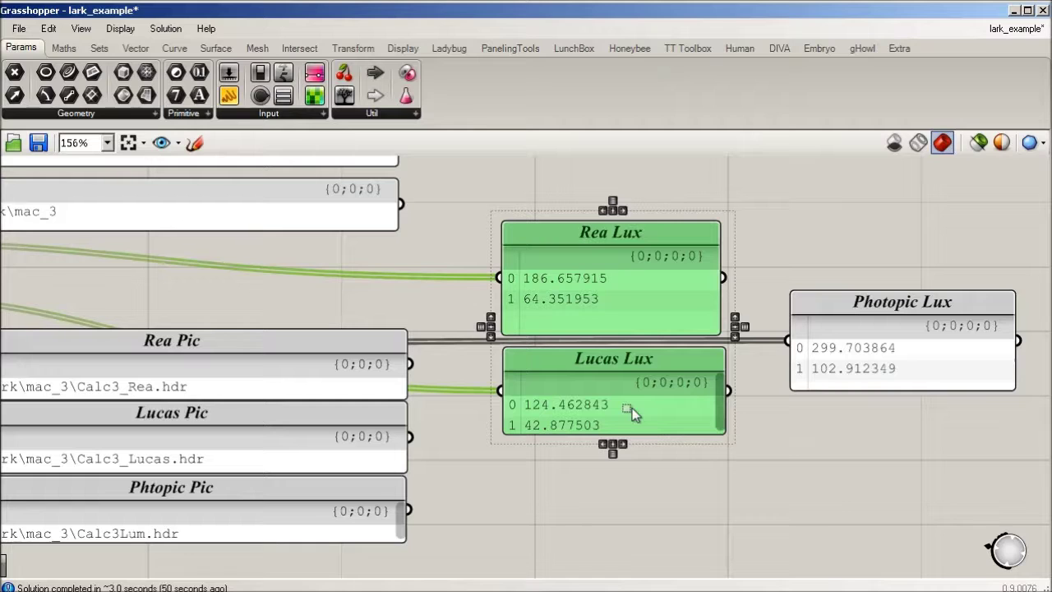
drag(991, 190, 945, 369)
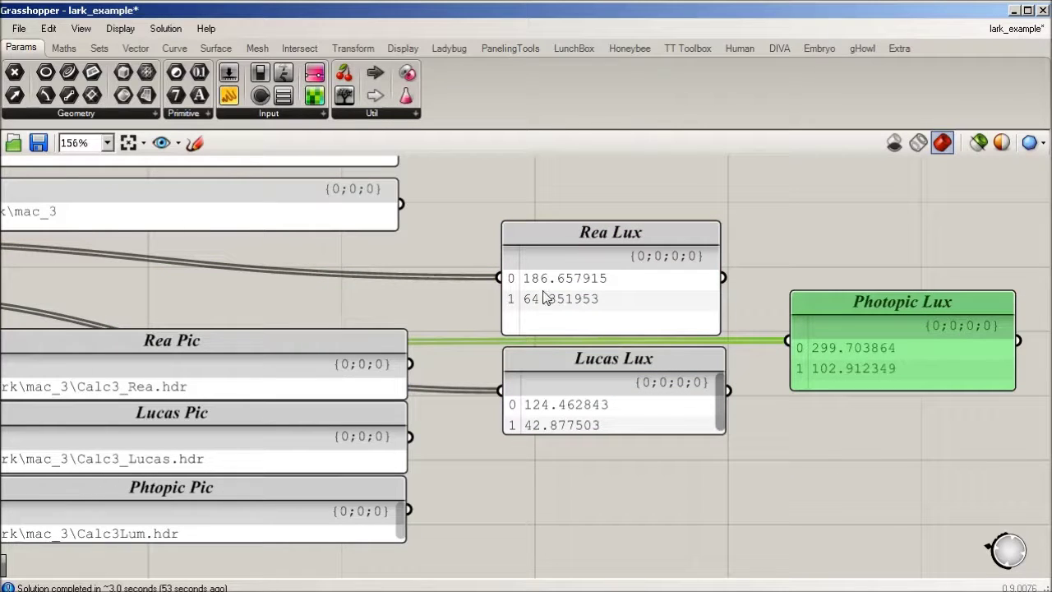
click(835, 457)
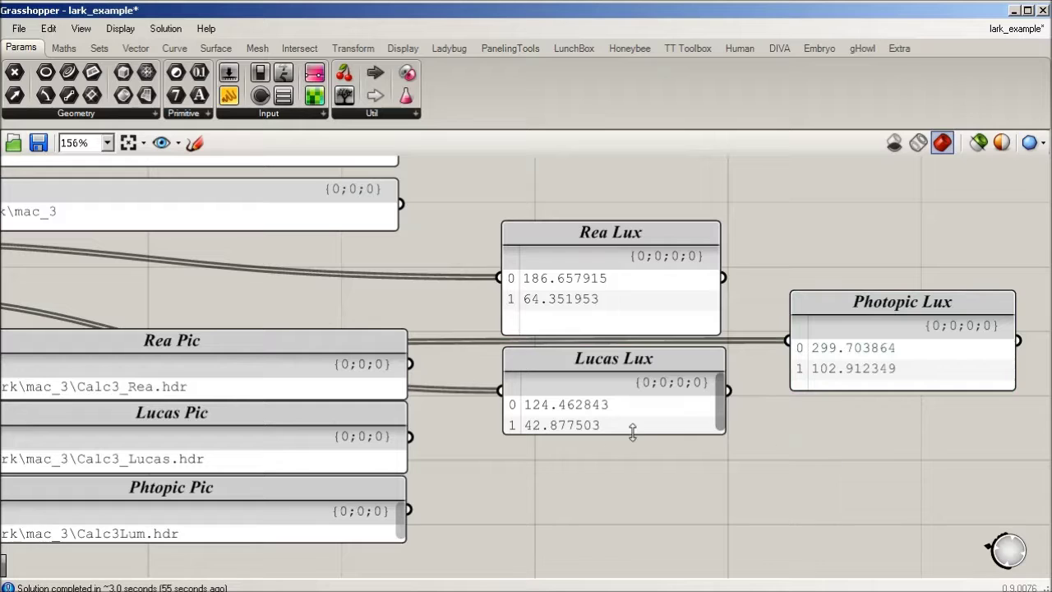
drag(629, 433, 633, 446)
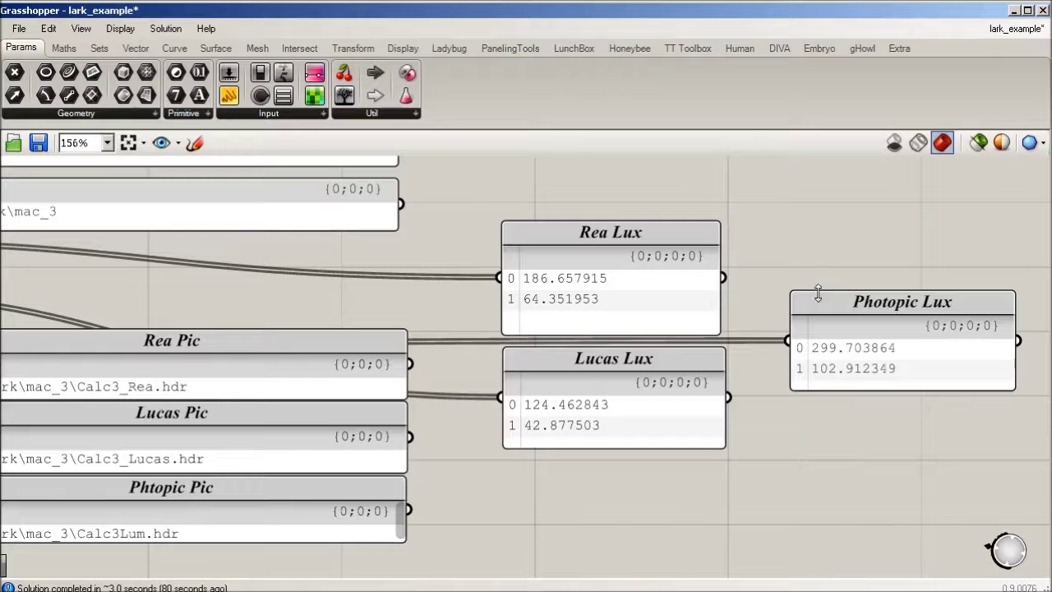
Shift the Rea Lux panel slightly upward and bring the Lark component back into view
drag(684, 244, 689, 226)
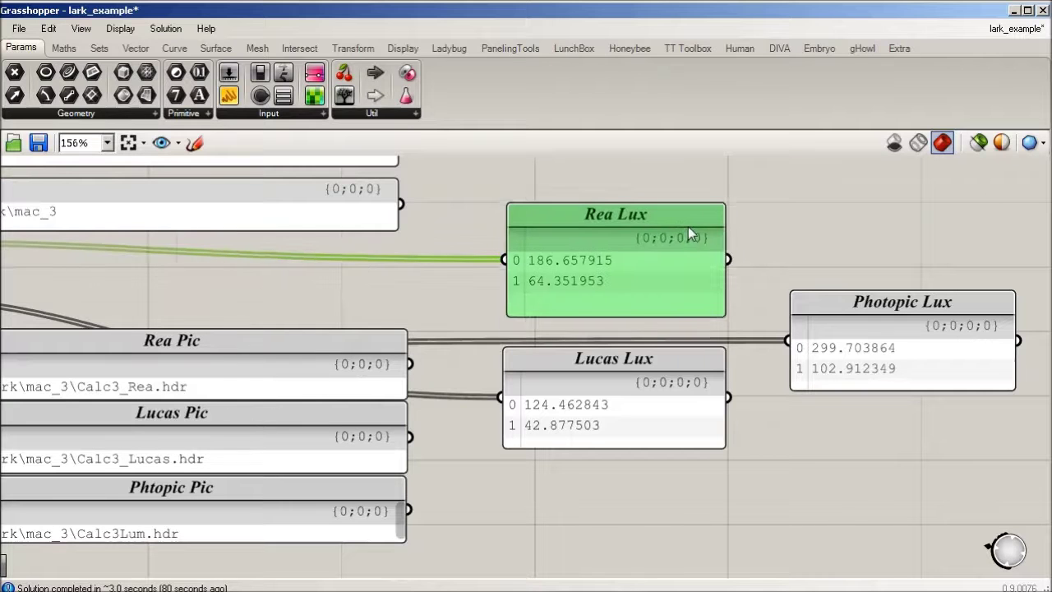
click(833, 233)
scroll(826, 372, down, 5)
scroll(785, 352, up, 3)
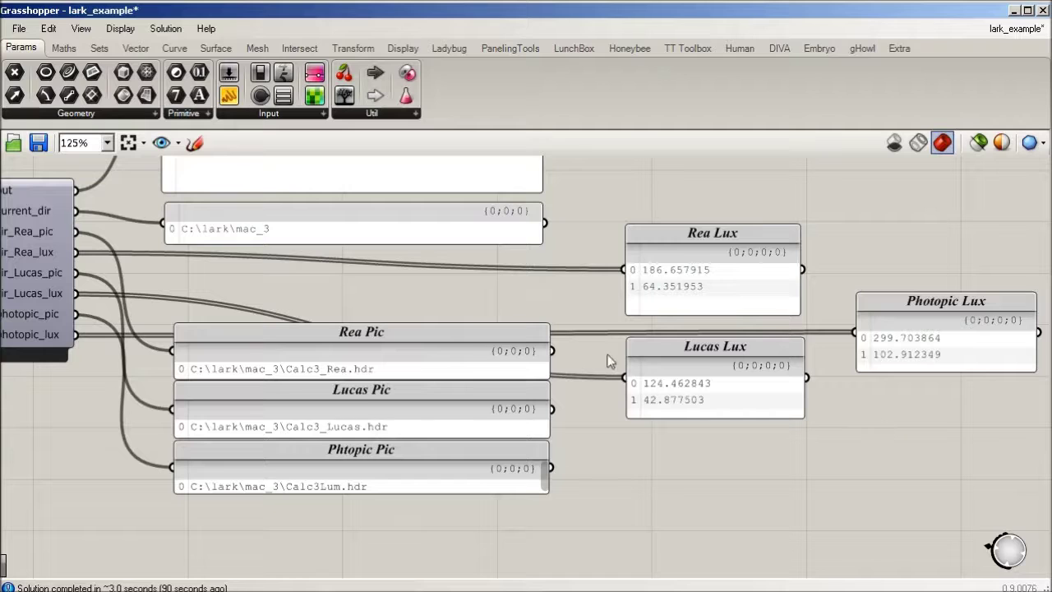
right_drag(36, 313, 163, 316)
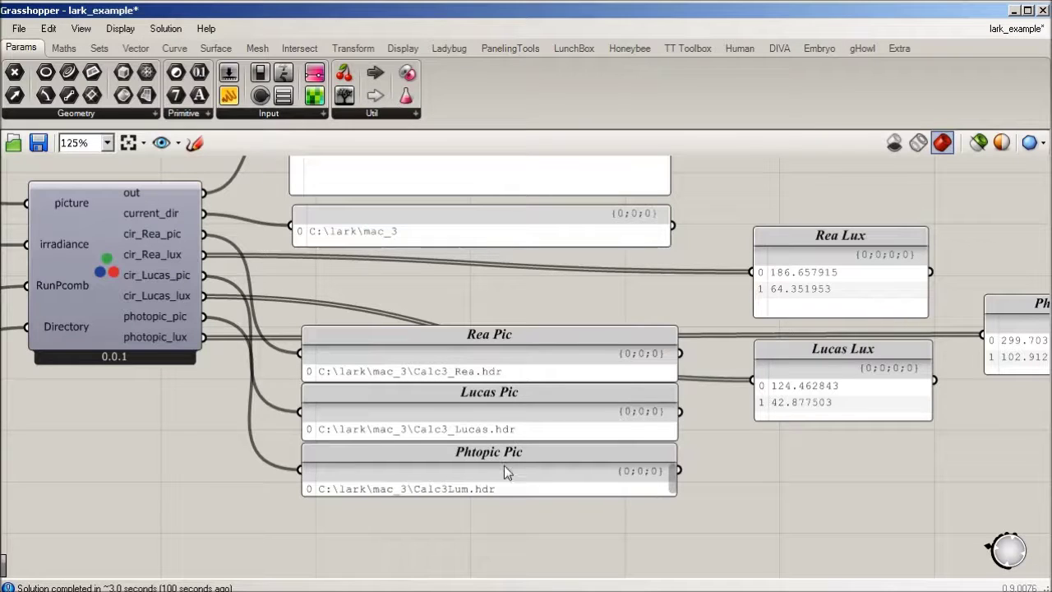
Launch hdrscope from the Start menu and reposition its window
key(super)
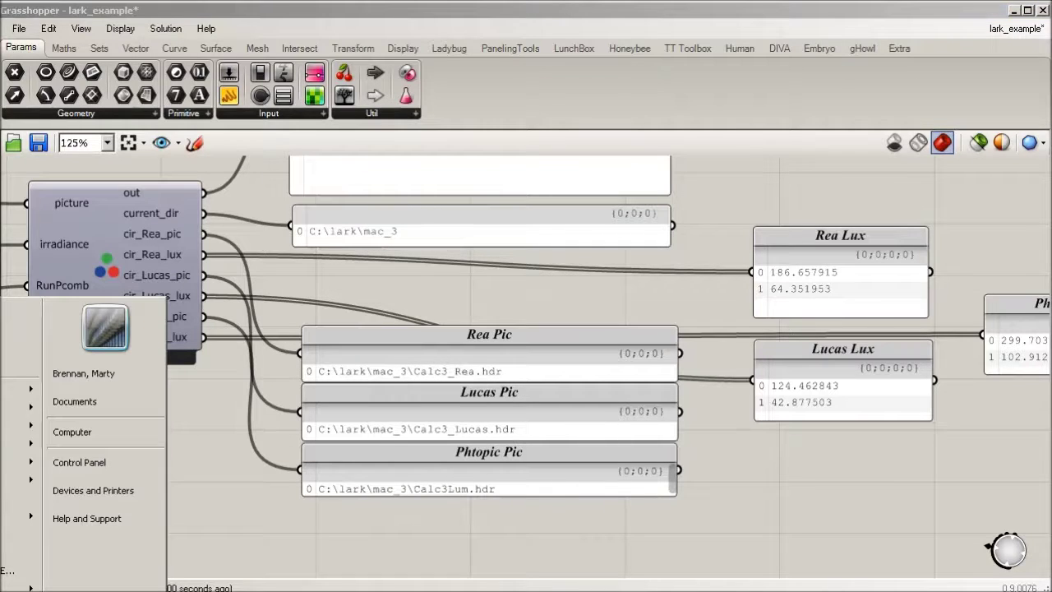
text(hdrscope)
key(Return)
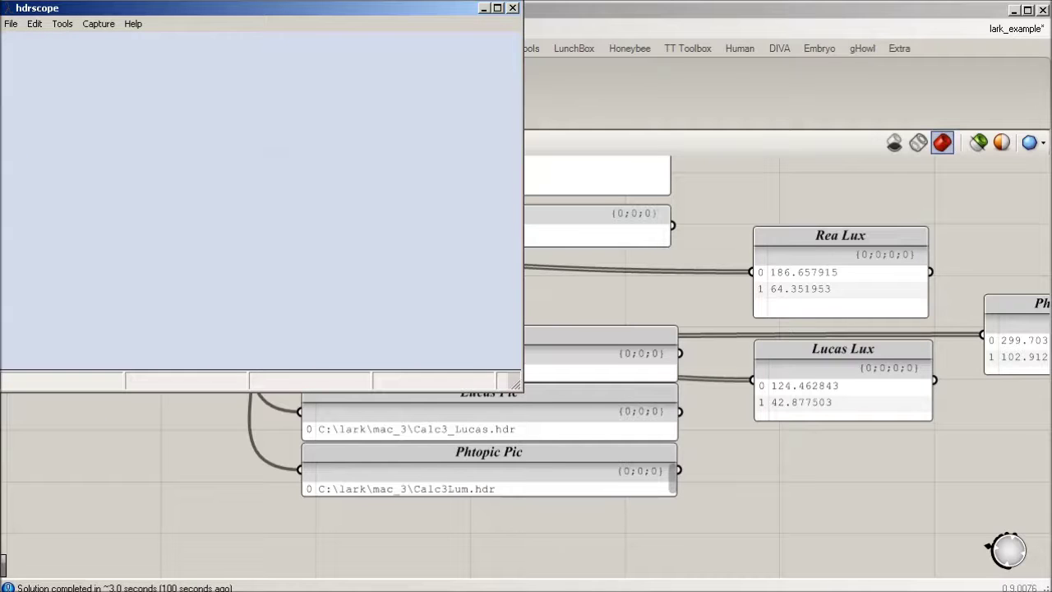
drag(206, 10, 342, 153)
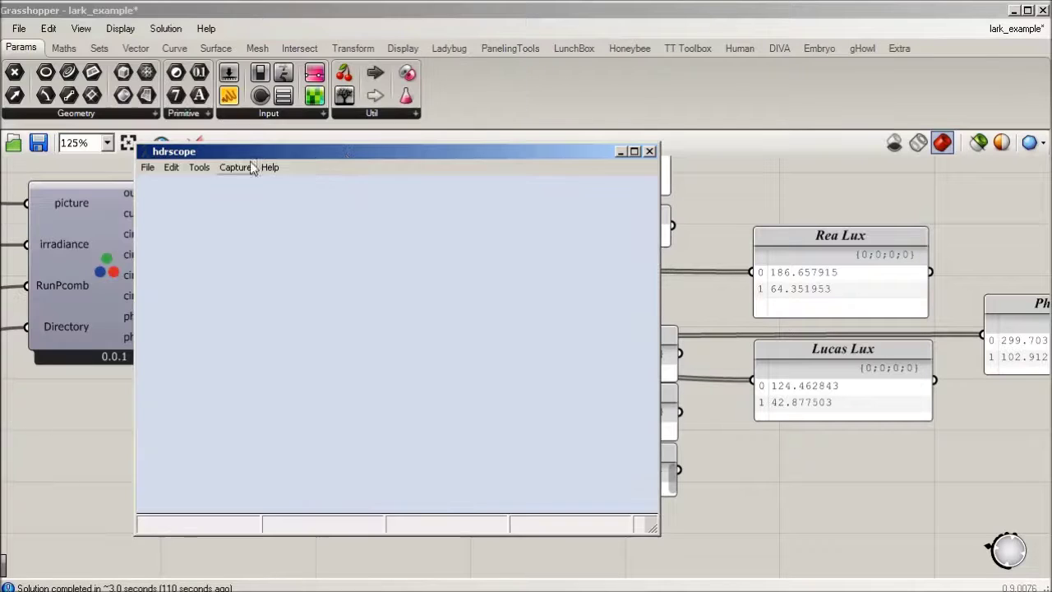
Open Calc3_Lucas.hdr from C:\lark\mac_3 in hdrscope
click(144, 168)
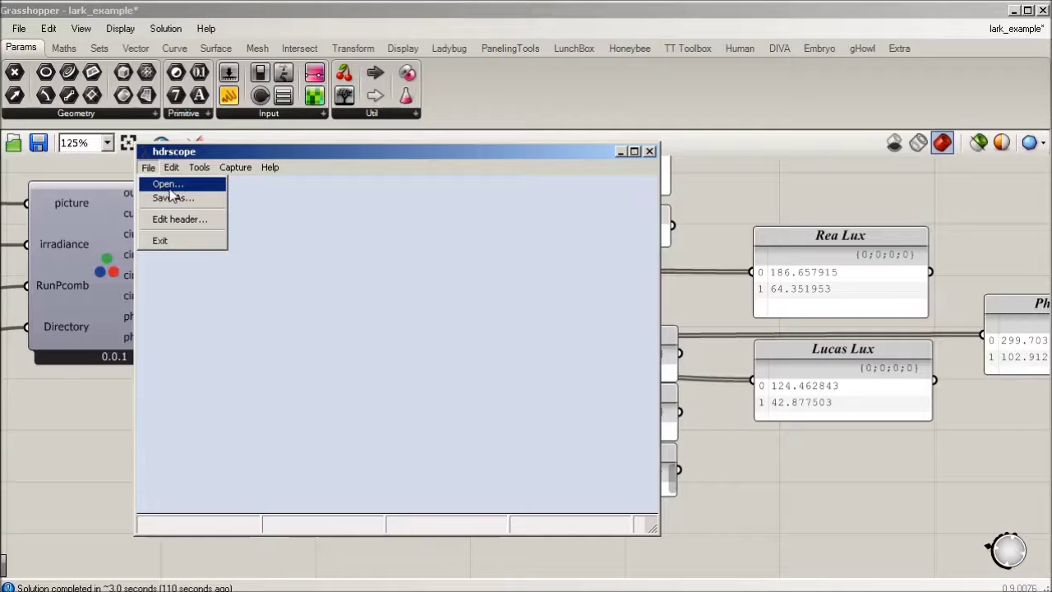
click(169, 187)
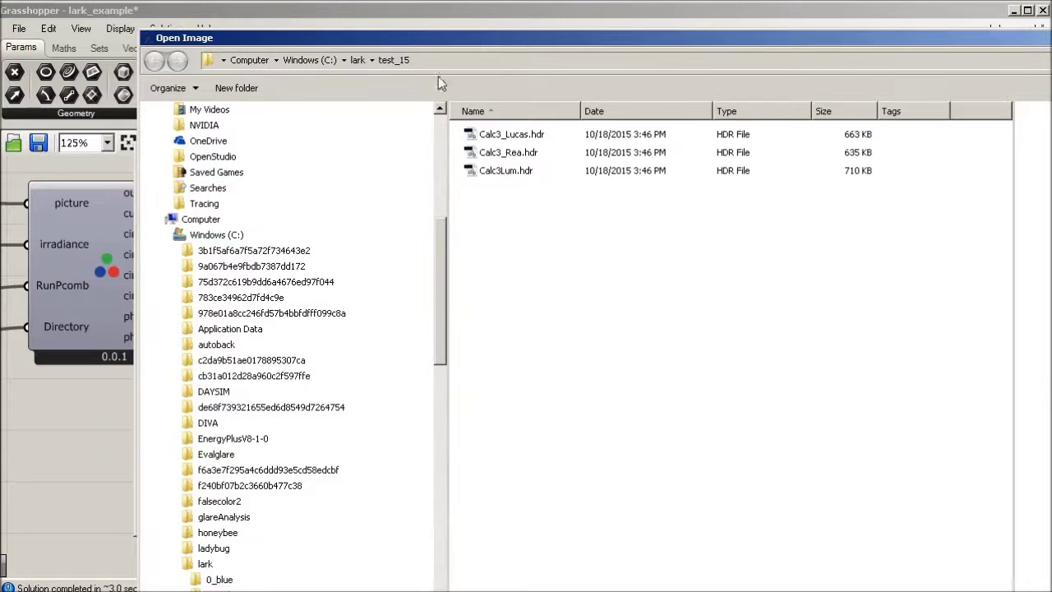
click(362, 63)
click(517, 208)
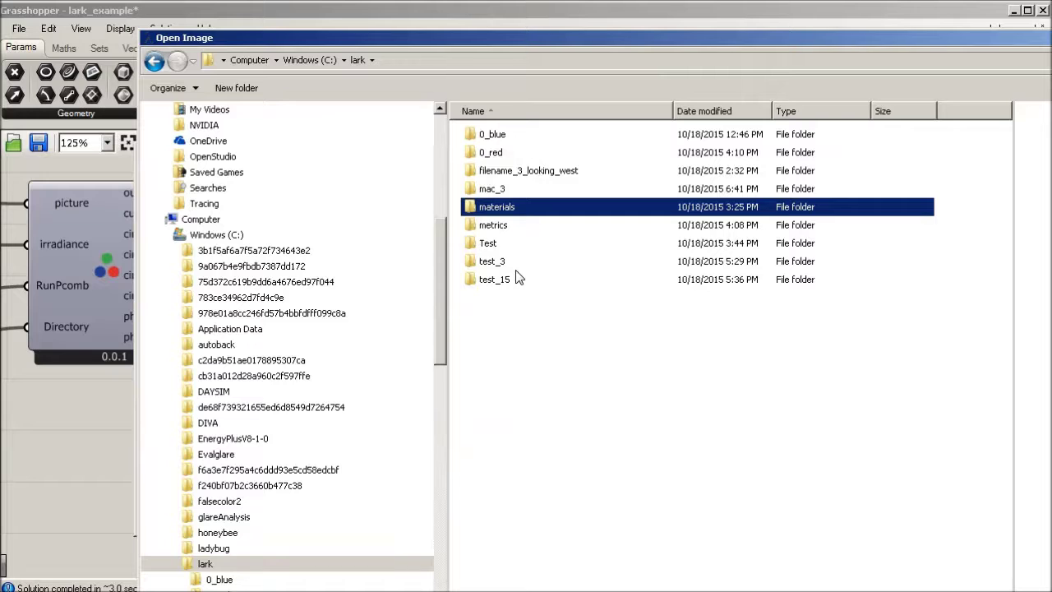
double_click(506, 188)
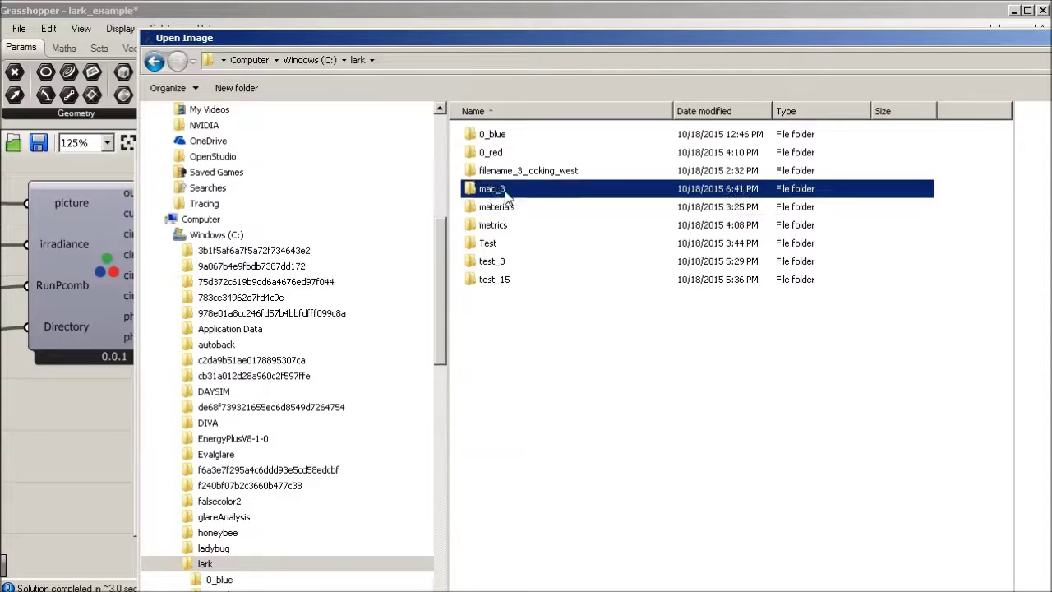
click(509, 152)
double_click(509, 152)
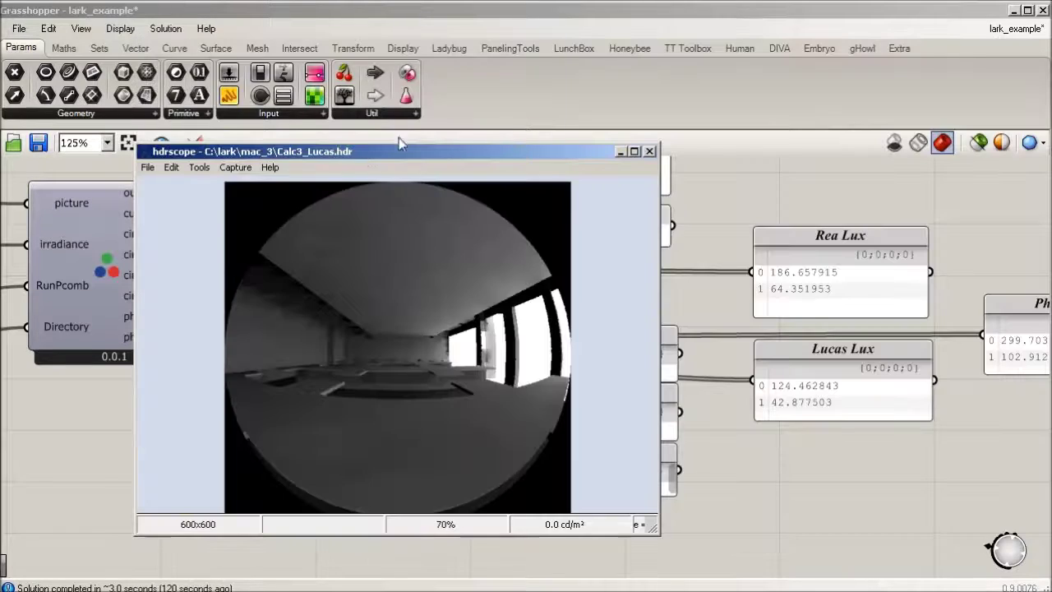
drag(350, 158, 298, 146)
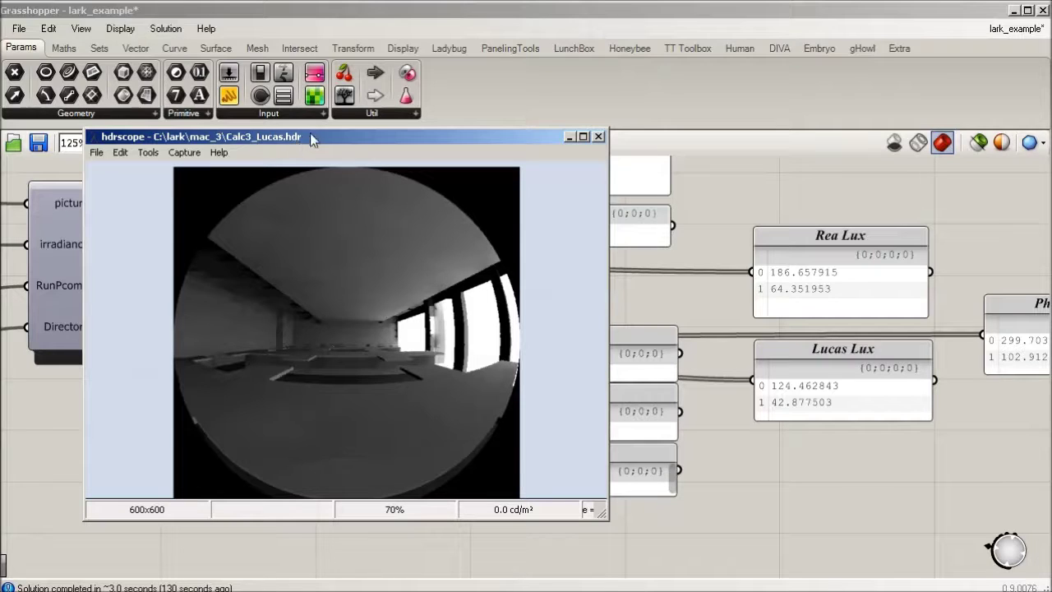
Render Calc3_Lucas.hdr in false colour scaled 1 to 1000 and move its window right
click(182, 153)
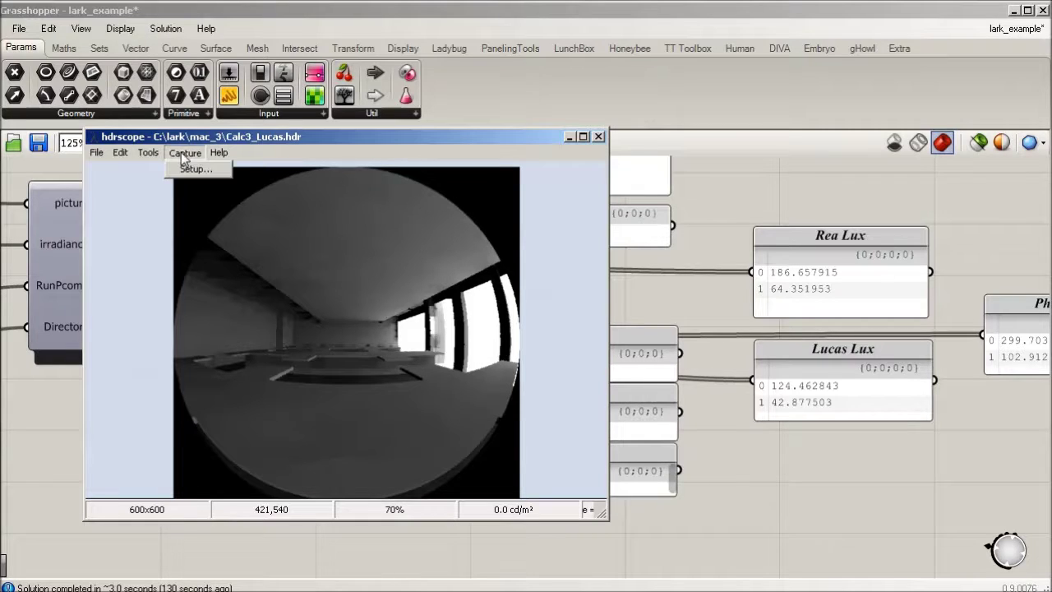
click(148, 155)
click(148, 153)
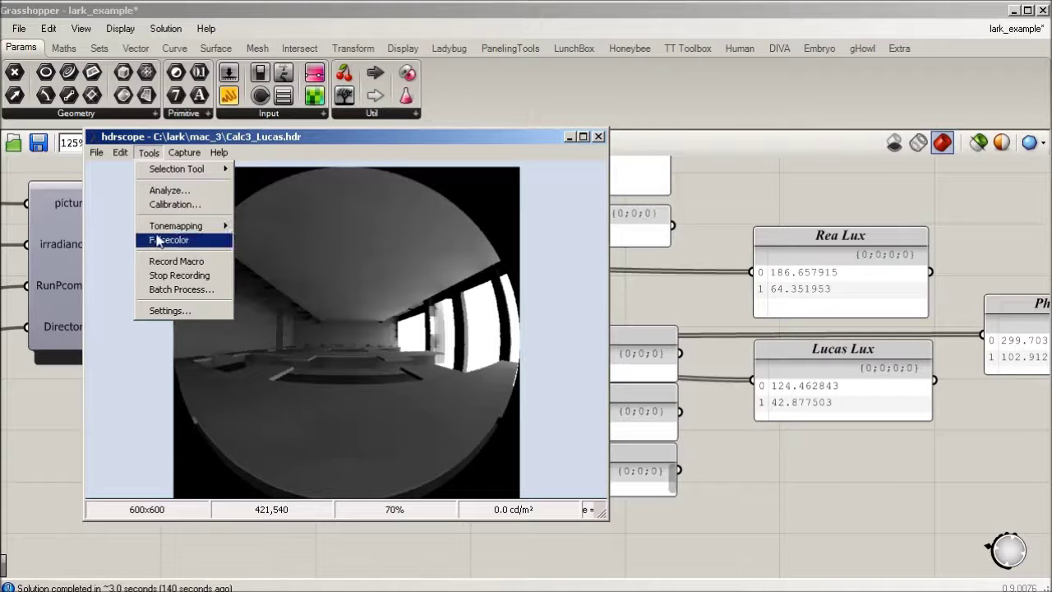
click(180, 249)
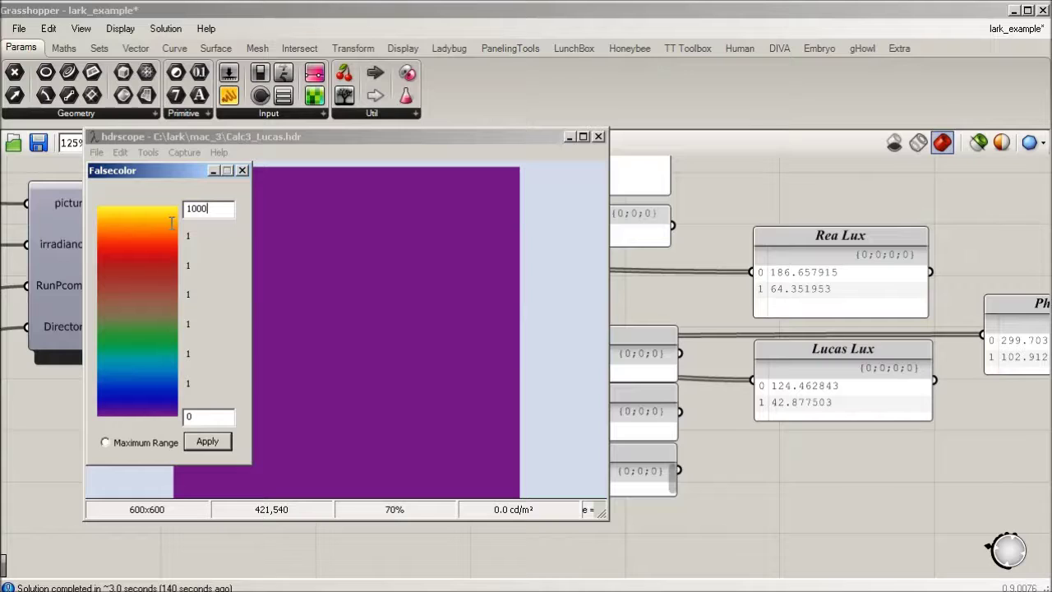
click(209, 416)
click(207, 441)
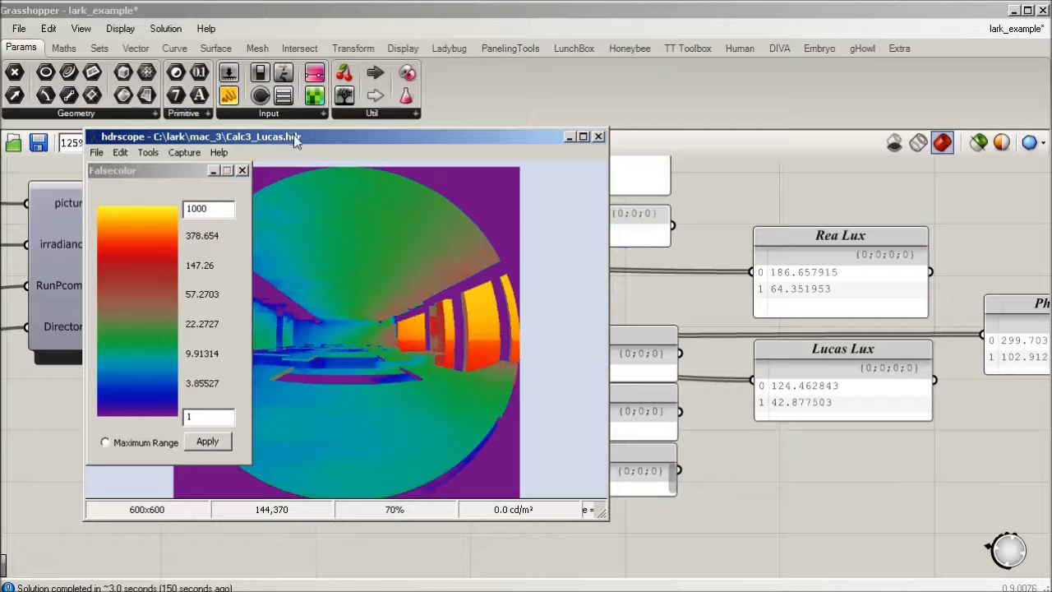
drag(295, 139, 510, 154)
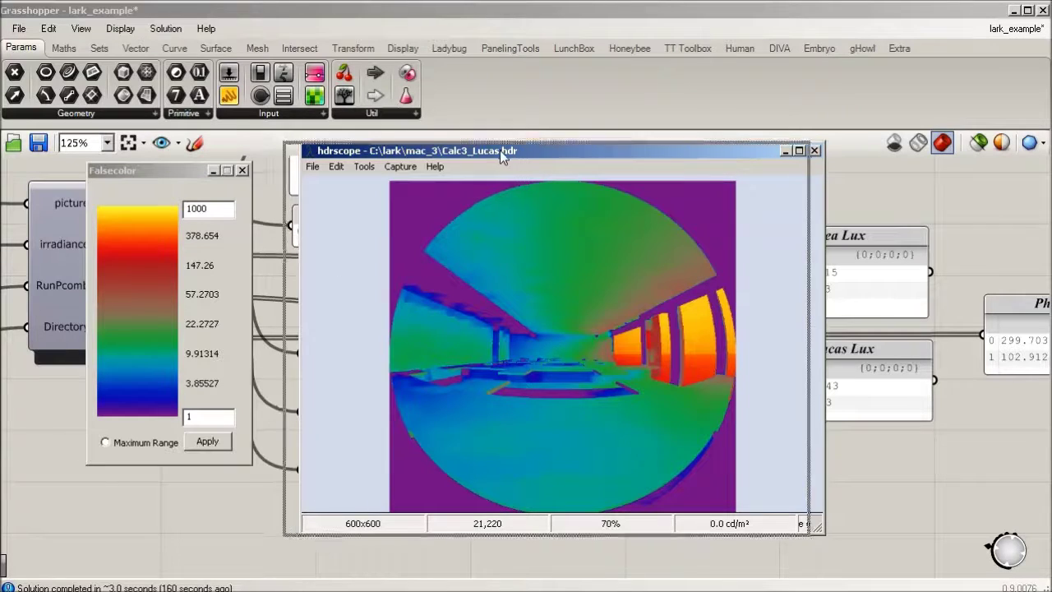
Launch a second hdrscope viewer and open Calc3Lum.hdr from lark\mac_3
drag(500, 150, 456, 128)
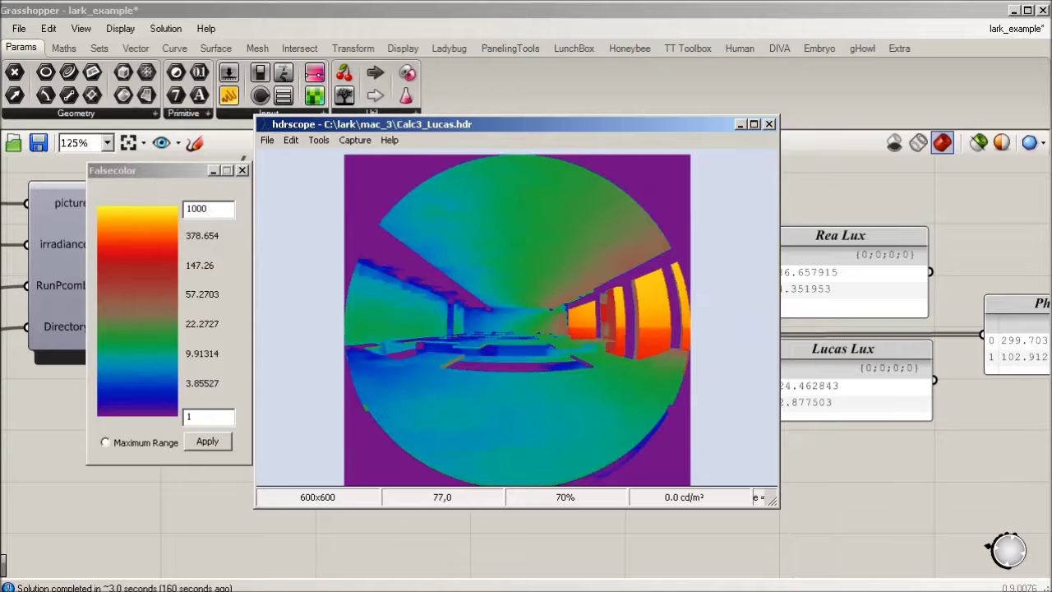
key(super)
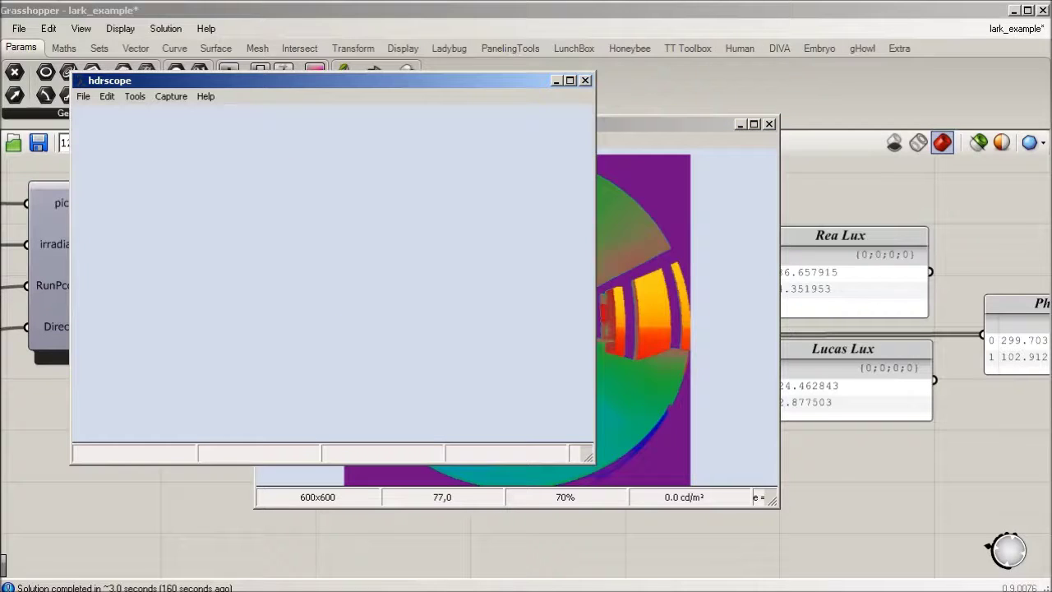
click(83, 97)
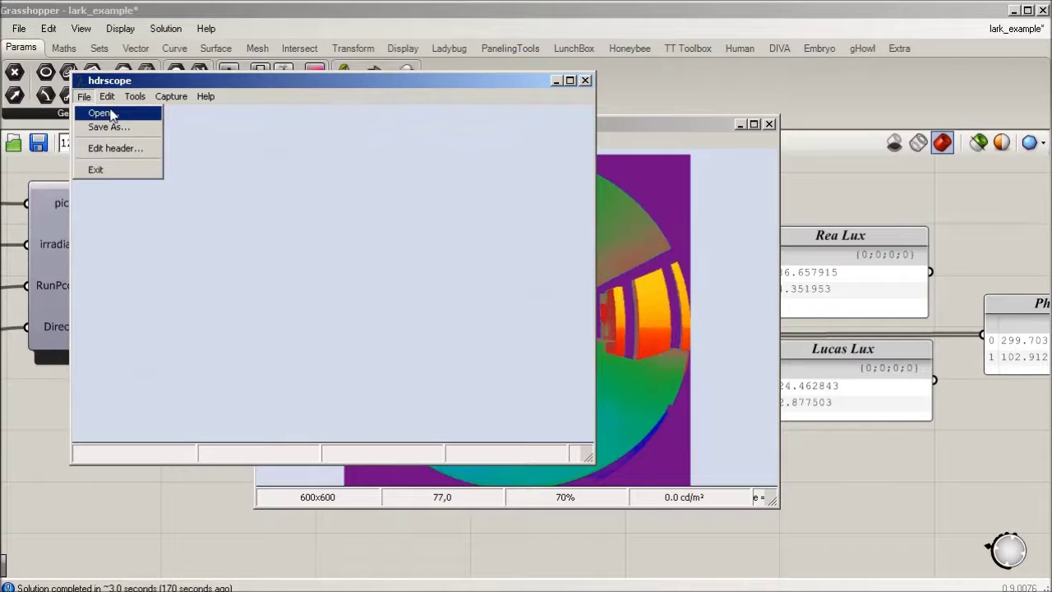
click(101, 114)
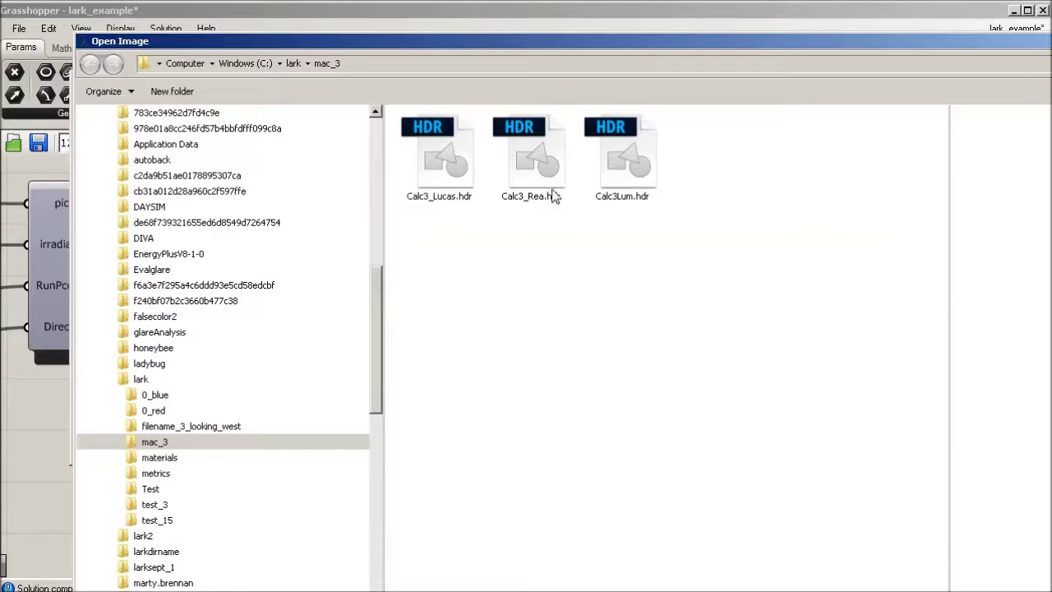
click(627, 168)
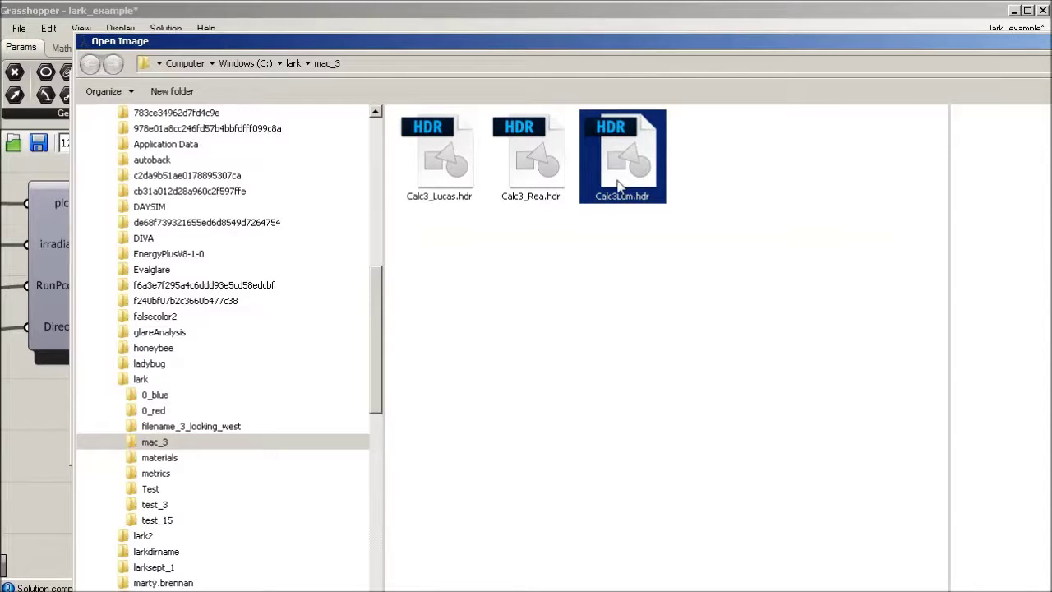
double_click(619, 187)
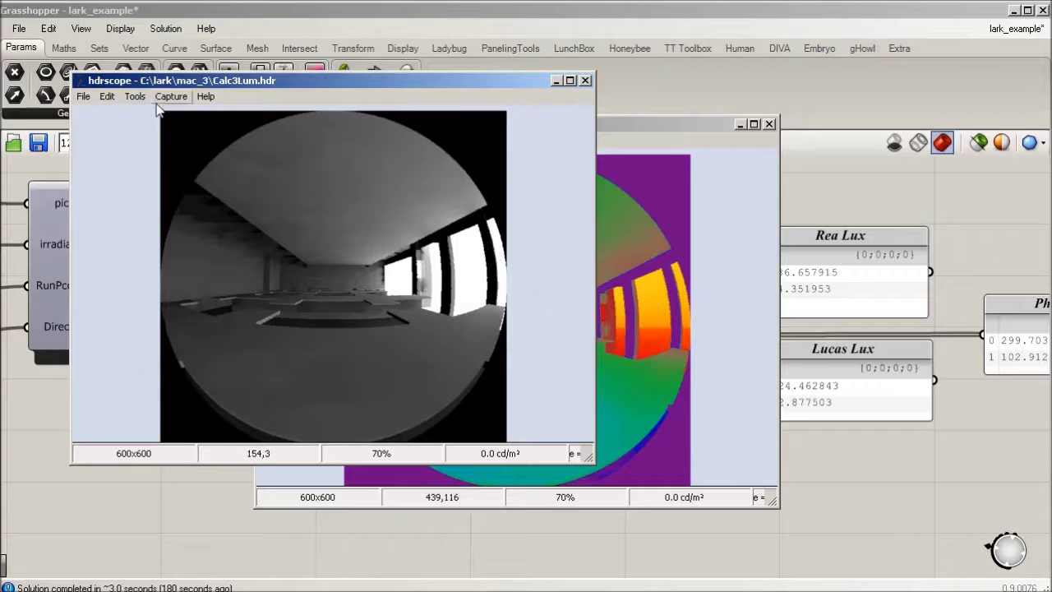
click(136, 98)
Apply false colour to Calc3Lum.hdr on a 1 to 1000 scale
click(161, 184)
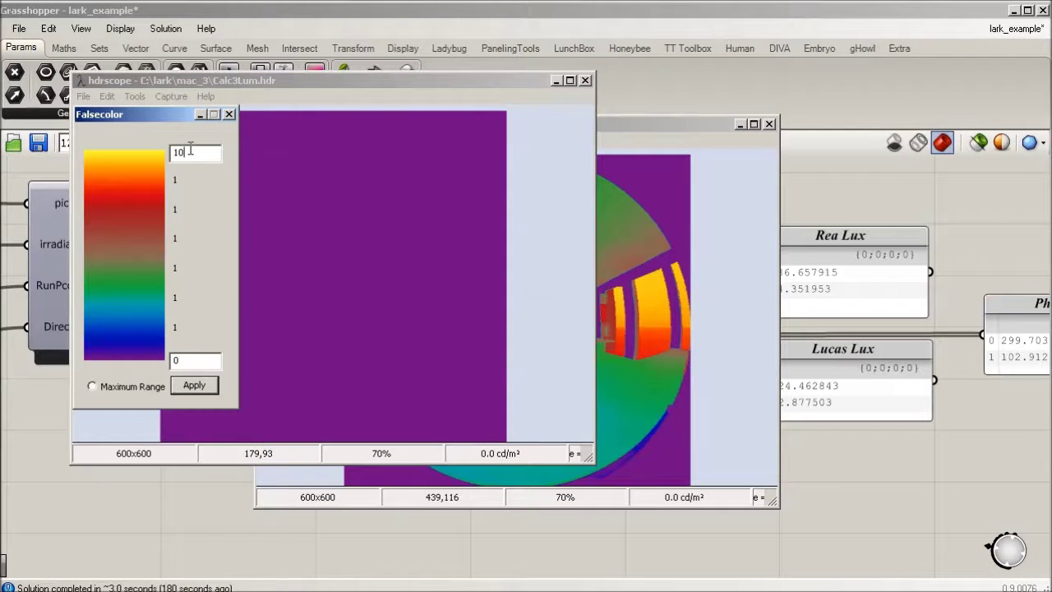
click(202, 360)
click(194, 388)
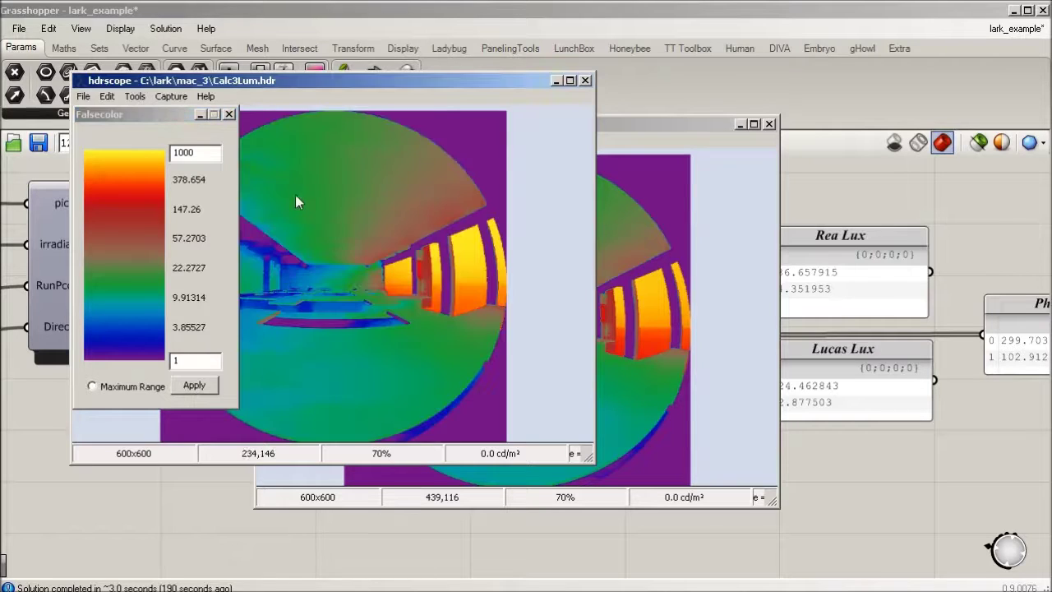
Place Calc3Lum right and Calc3_Lucas left, moving both colour scales off the images
drag(887, 257, 729, 162)
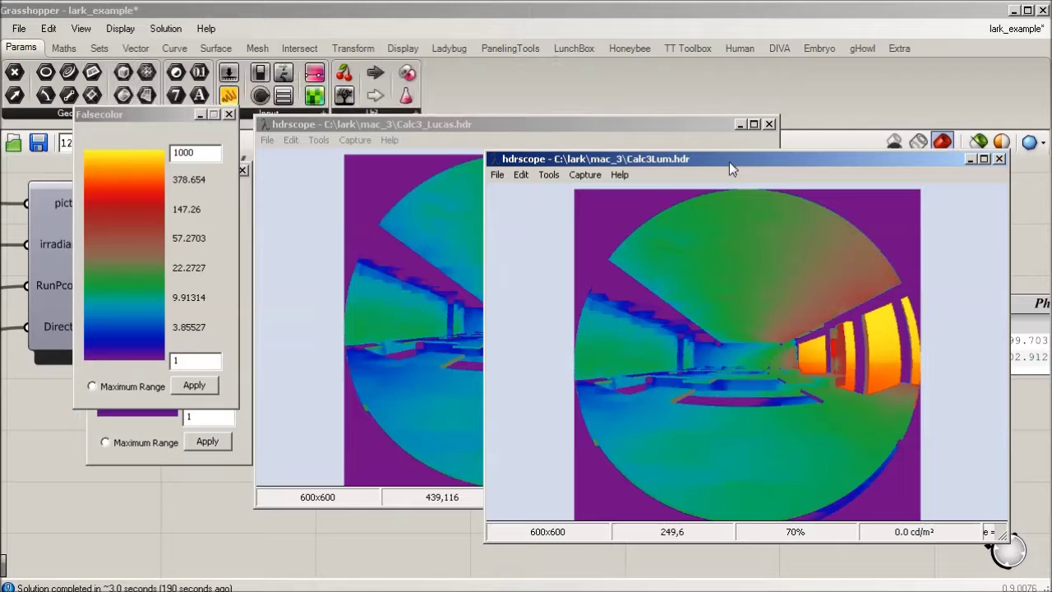
drag(469, 135, 215, 142)
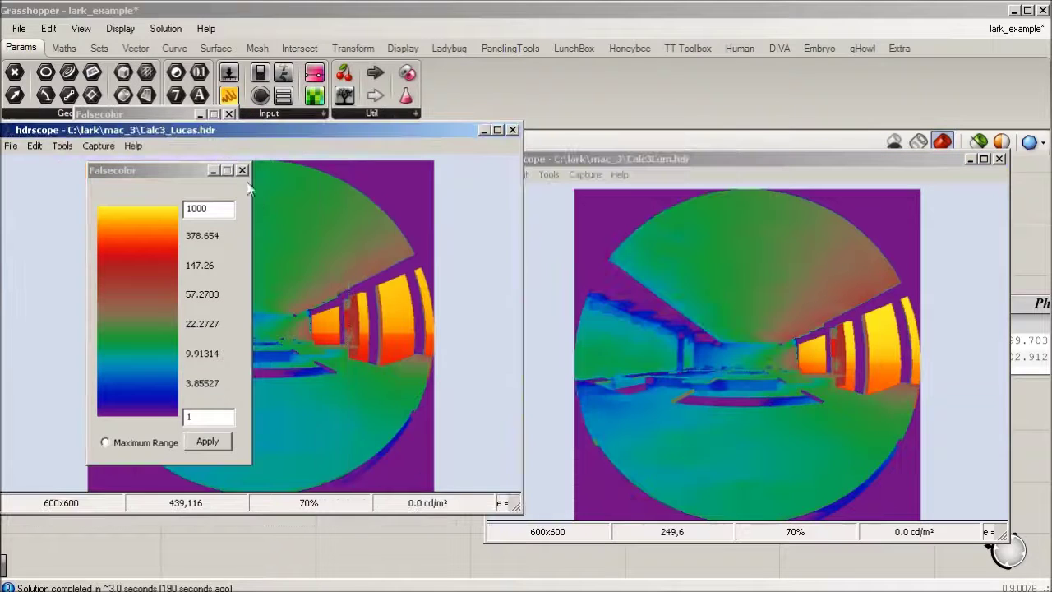
drag(164, 167, 489, 371)
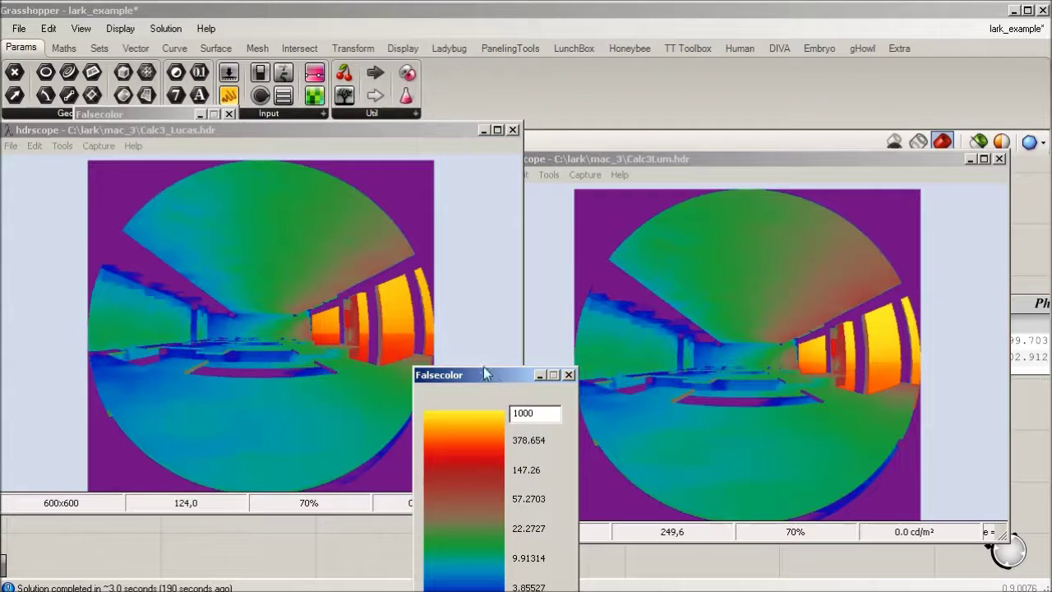
drag(630, 154, 690, 119)
drag(189, 114, 20, 150)
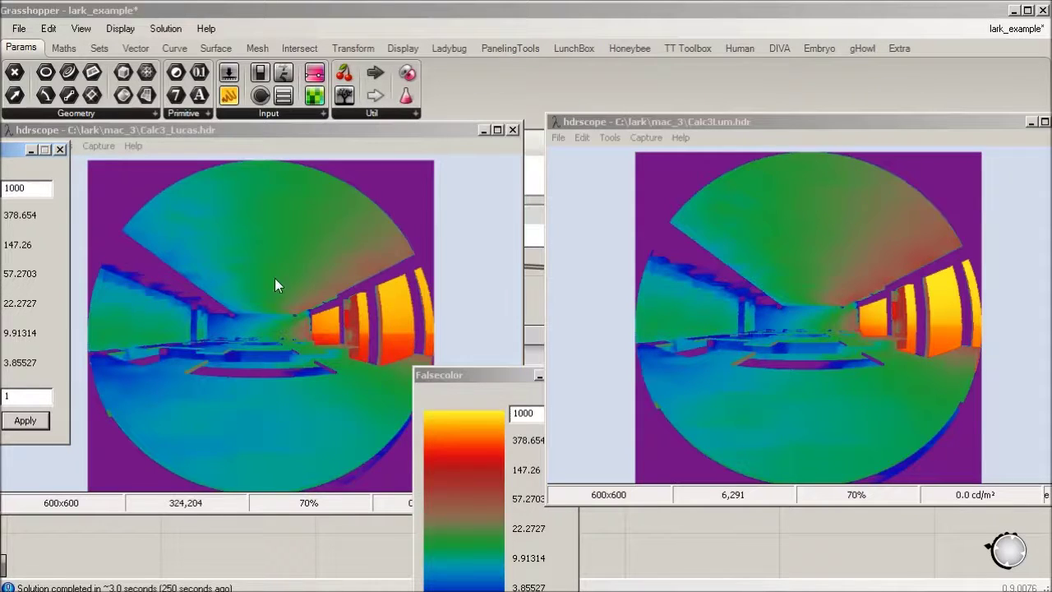
Switch back to the Grasshopper definition showing the mac_3 HDR path panels
click(676, 543)
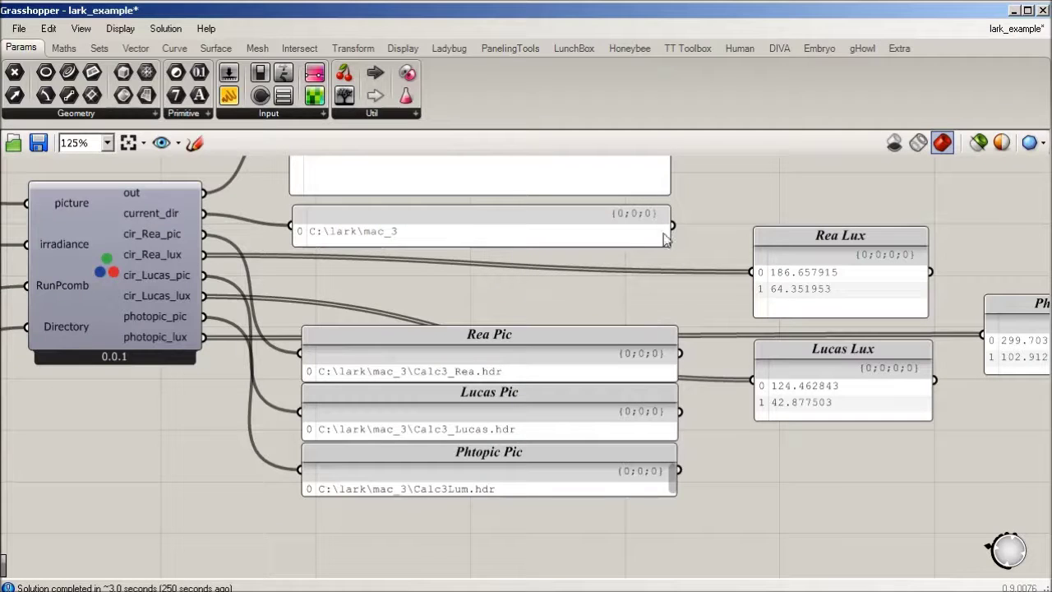
Set the RunPcomb toggle in the 3-channel simulation group to False
scroll(748, 198, down, 8)
right_drag(427, 317, 869, 317)
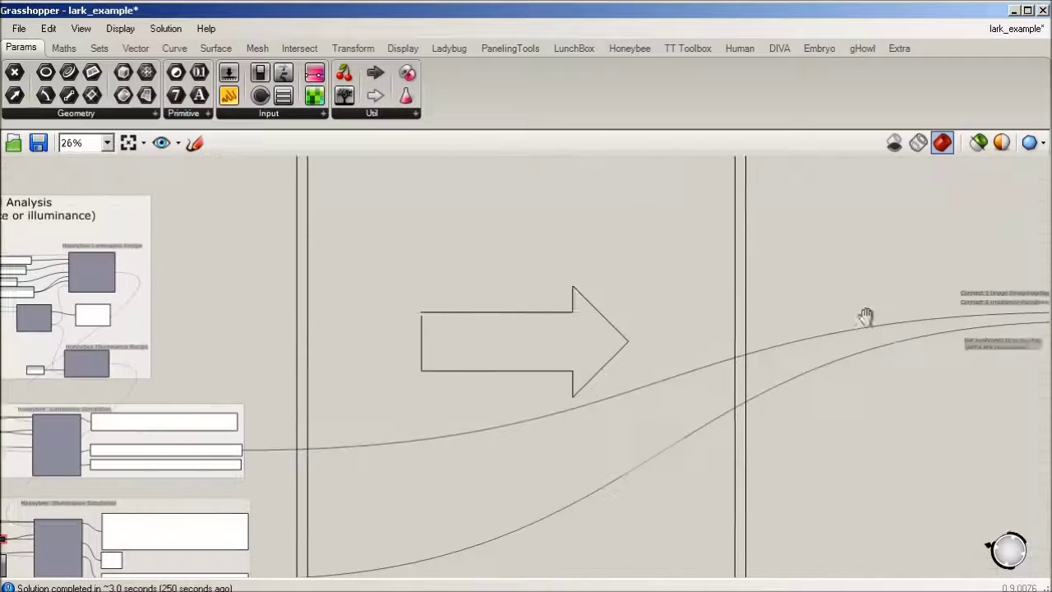
scroll(904, 327, down, 2)
scroll(904, 328, down, 2)
right_drag(376, 265, 70, 254)
right_click(89, 259)
scroll(705, 263, up, 8)
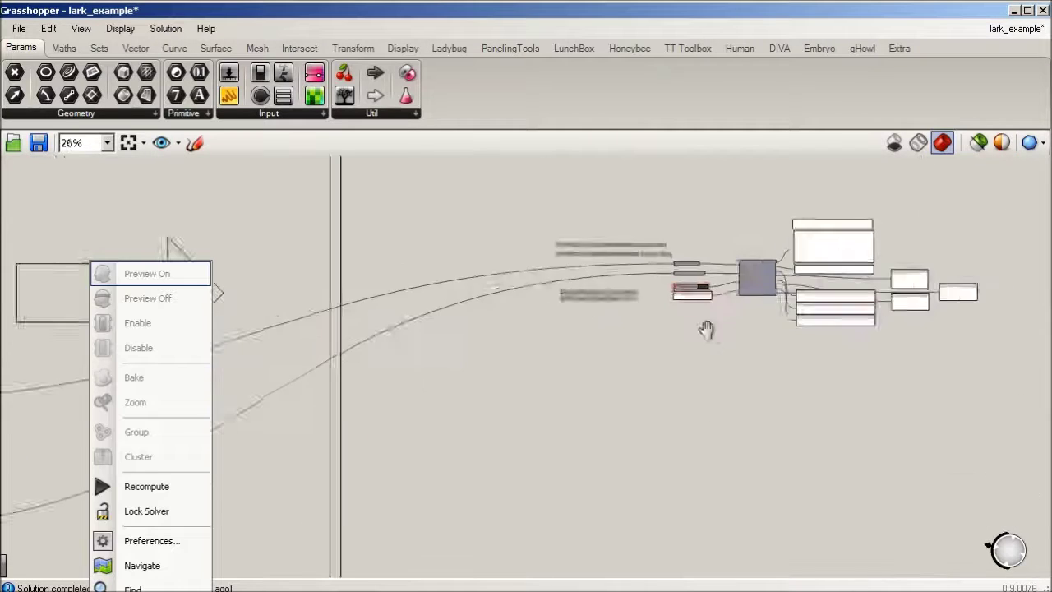
scroll(654, 297, up, 5)
double_click(670, 269)
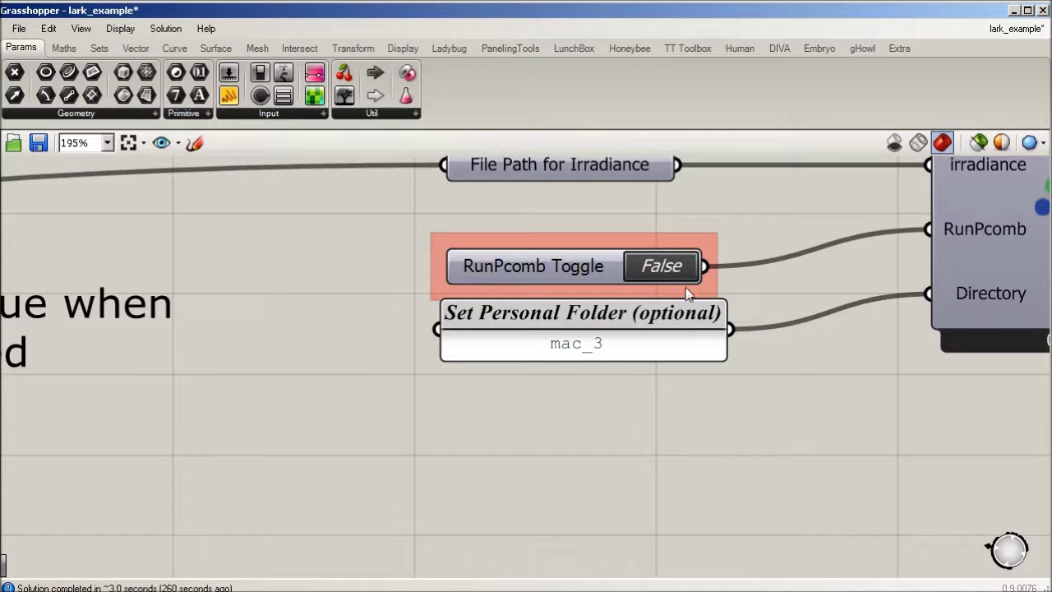
Navigate to the Material Component group's materials - plastic definition
scroll(902, 323, down, 7)
scroll(843, 352, down, 4)
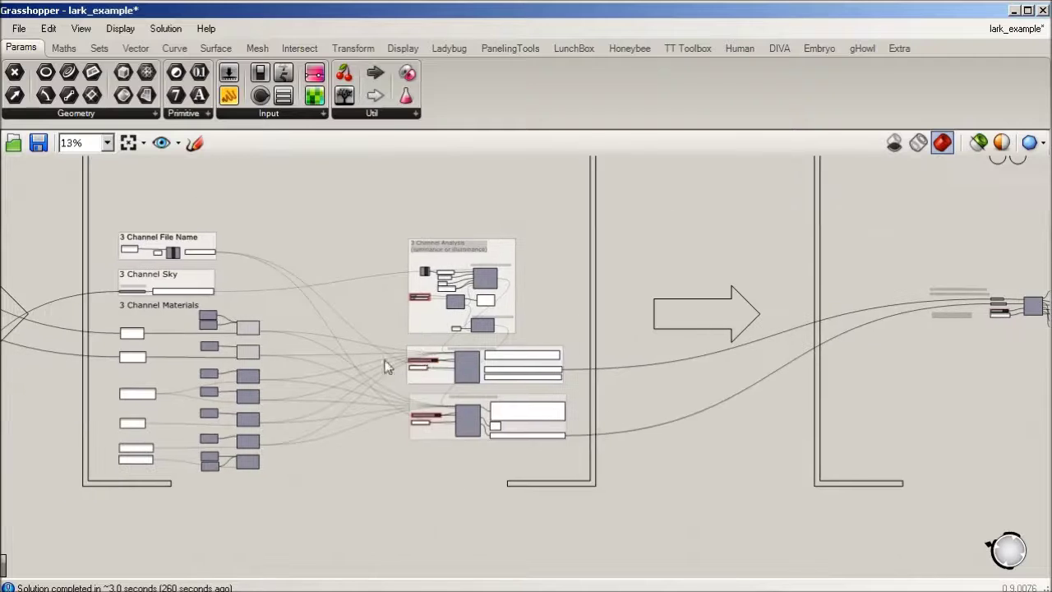
scroll(386, 298, up, 11)
scroll(513, 413, down, 6)
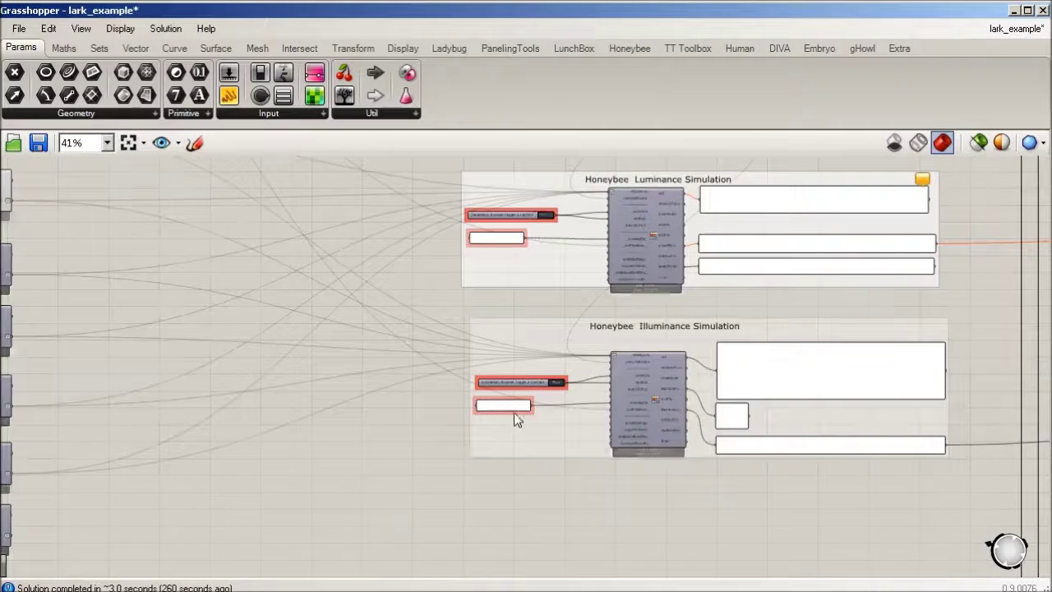
scroll(533, 407, up, 5)
scroll(829, 431, down, 10)
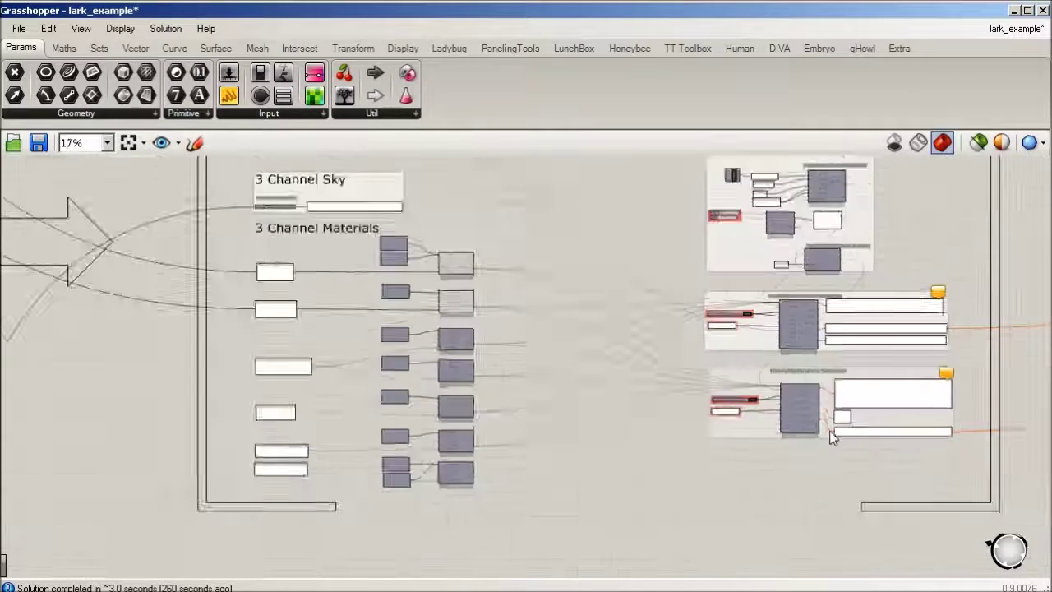
right_drag(275, 333, 590, 423)
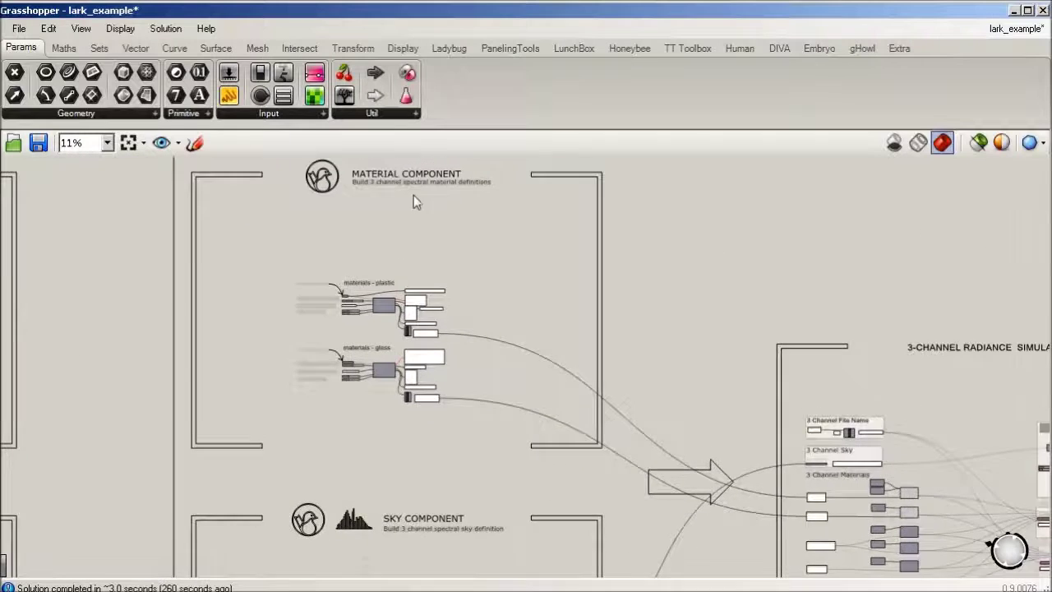
right_drag(418, 195, 465, 371)
scroll(432, 426, up, 1)
scroll(411, 374, up, 10)
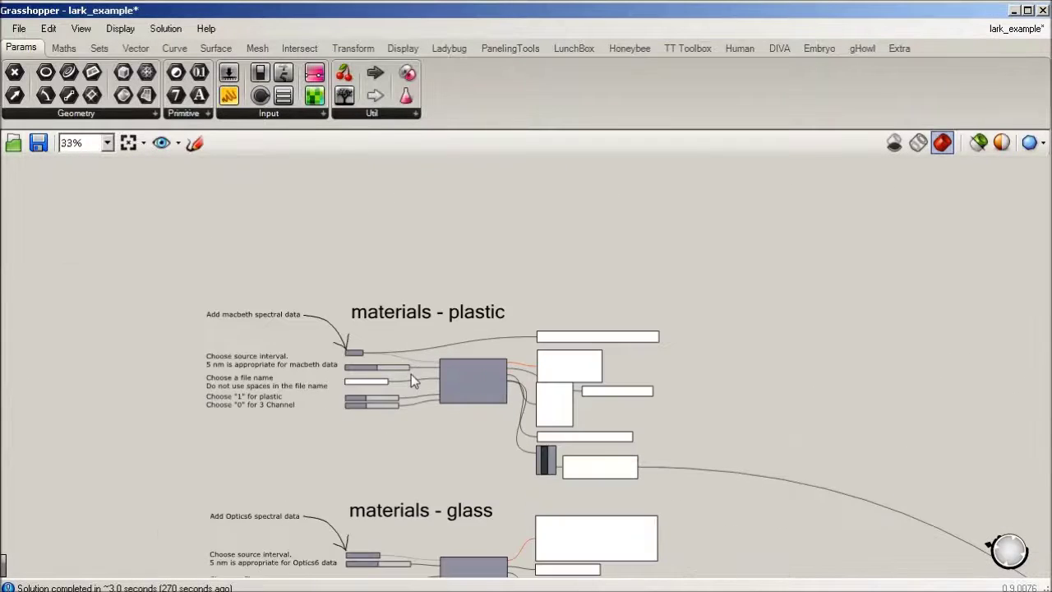
Rename the plastic material from macbeth_3 to macbeth_15
click(260, 308)
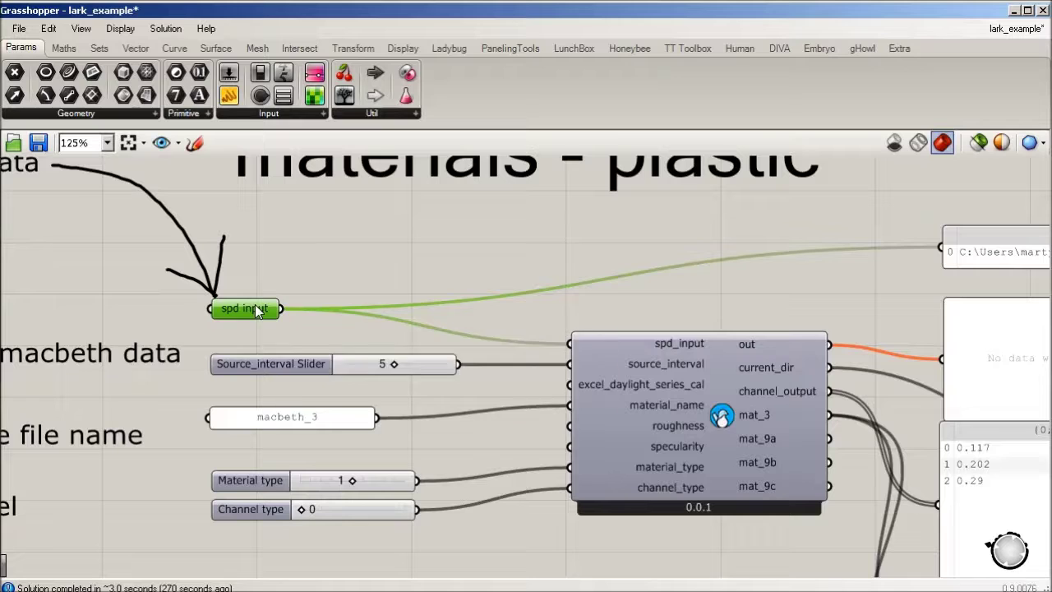
double_click(321, 416)
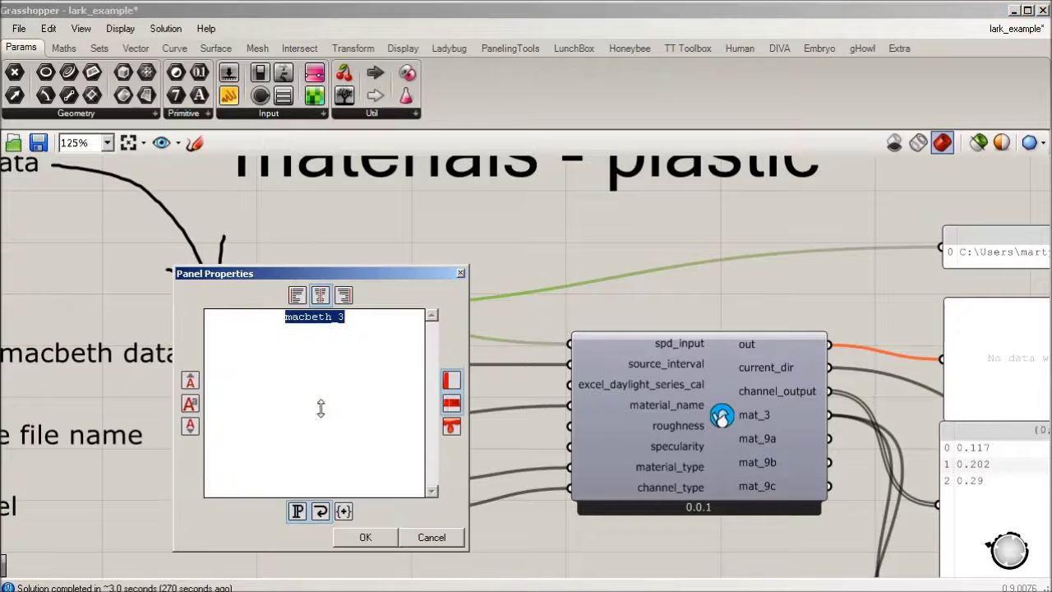
click(373, 356)
key(BackSpace)
text(15)
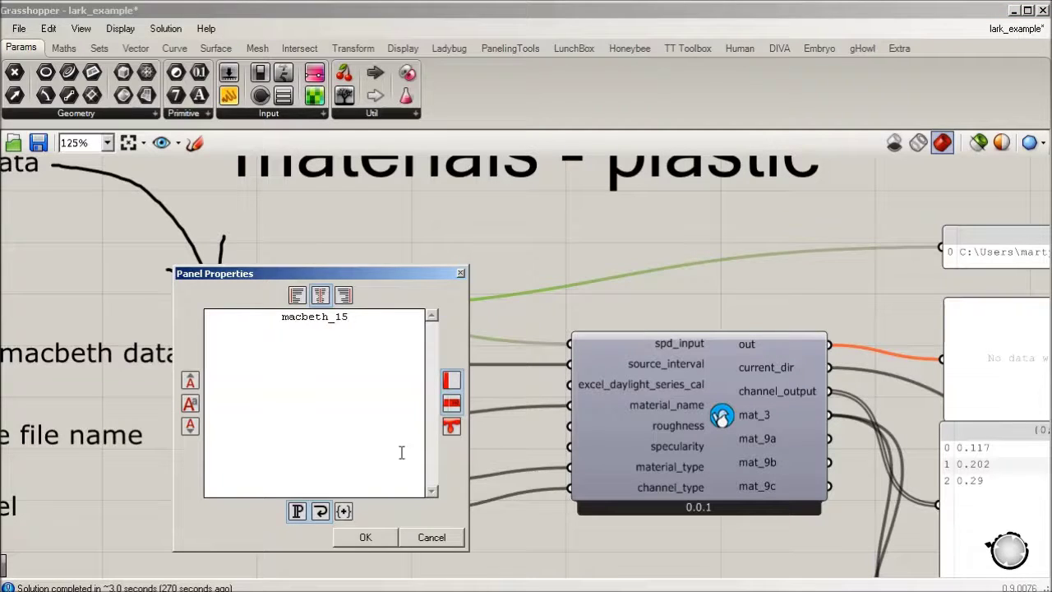
click(365, 537)
Load macbeth_15.txt as the spectral data, giving values 0.619, 0.051 and 0.049
click(261, 310)
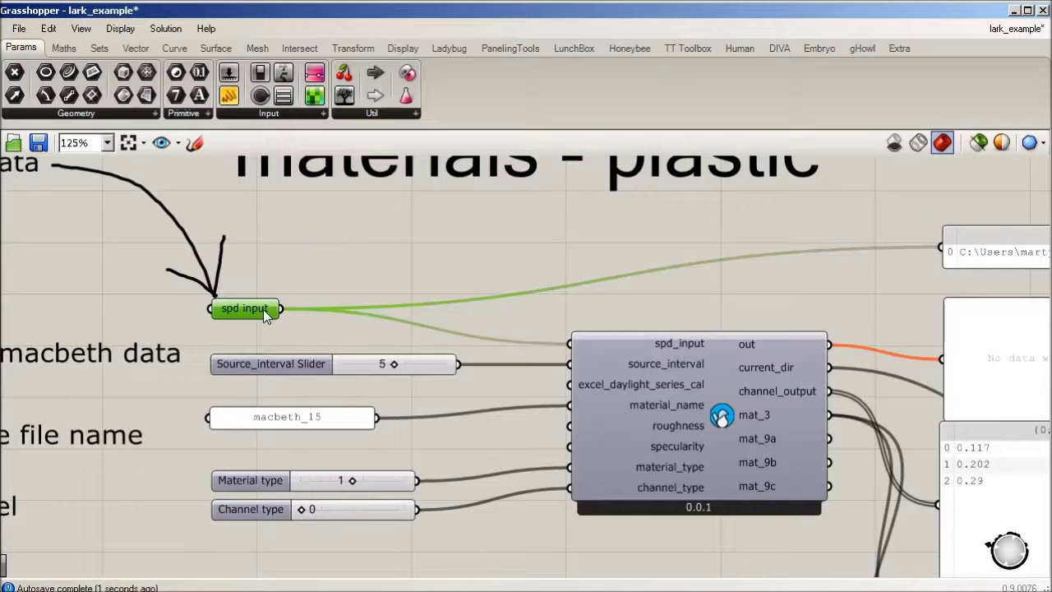
right_click(265, 317)
click(370, 524)
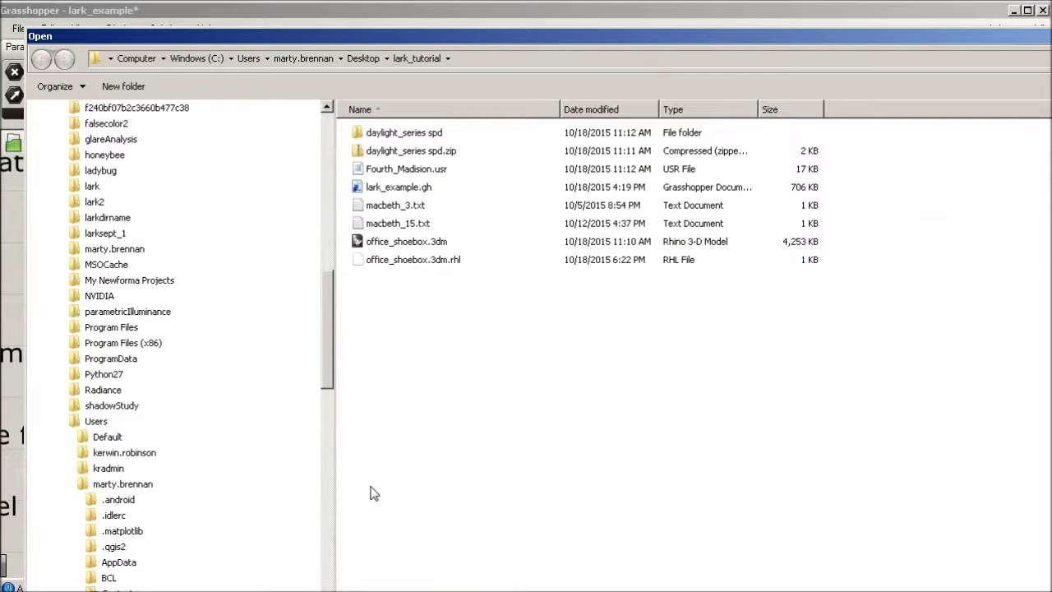
click(421, 224)
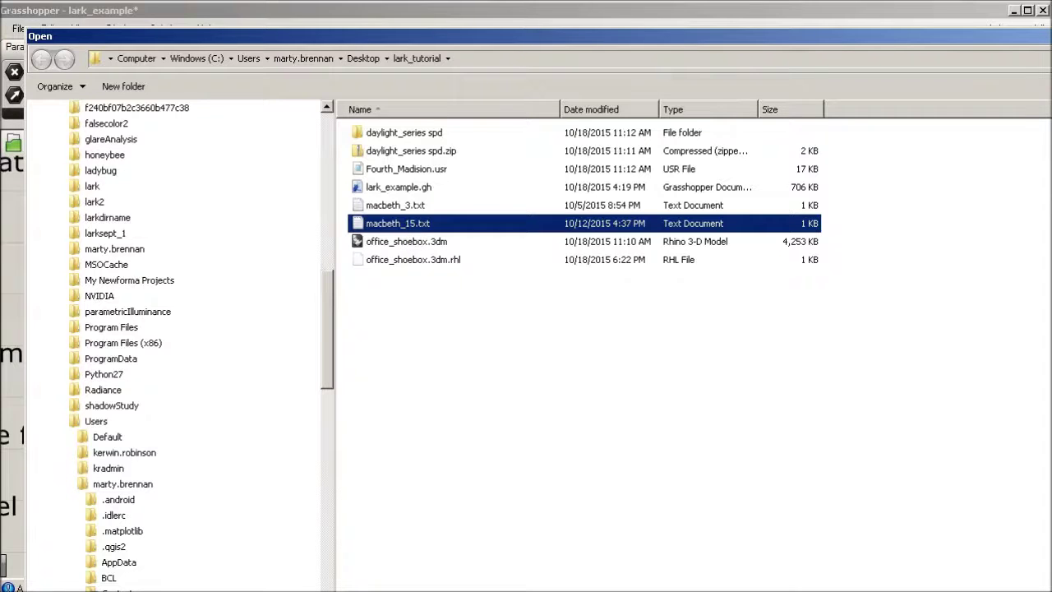
drag(1044, 33, 926, 33)
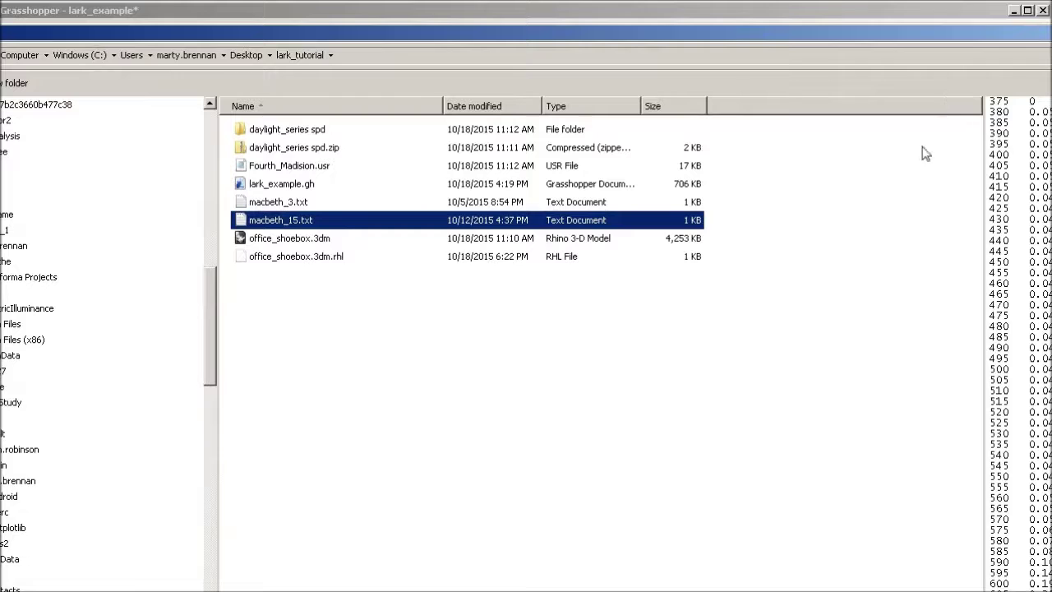
drag(1006, 38, 933, 39)
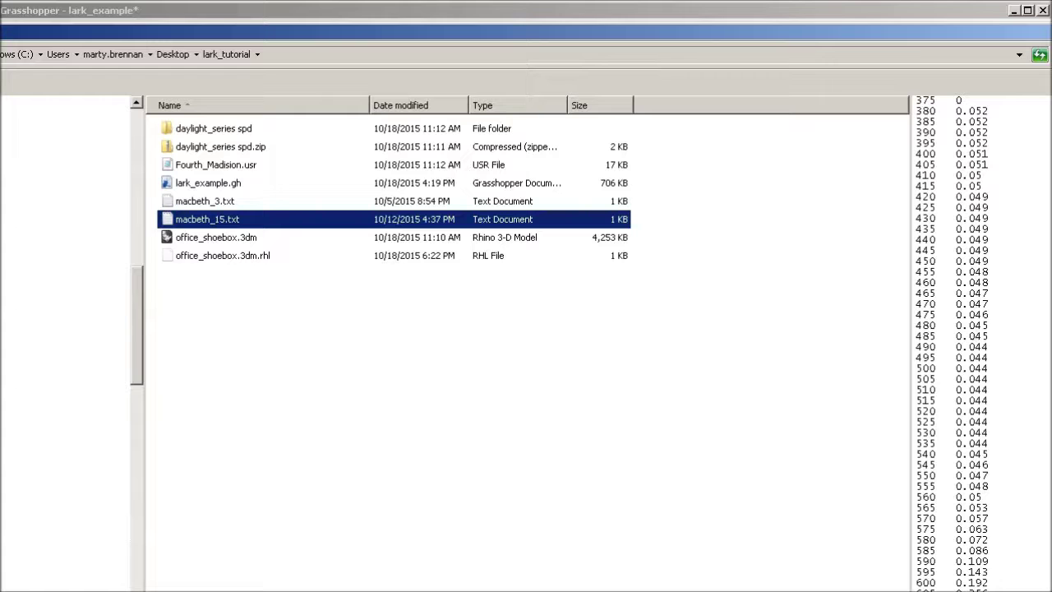
key(alt+Tab)
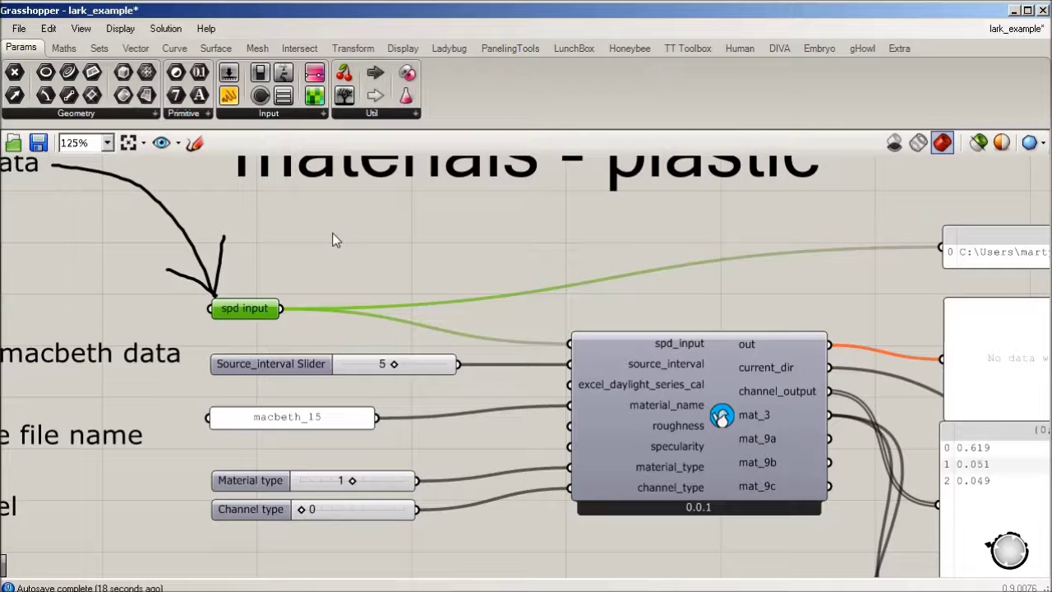
click(370, 259)
scroll(369, 258, down, 2)
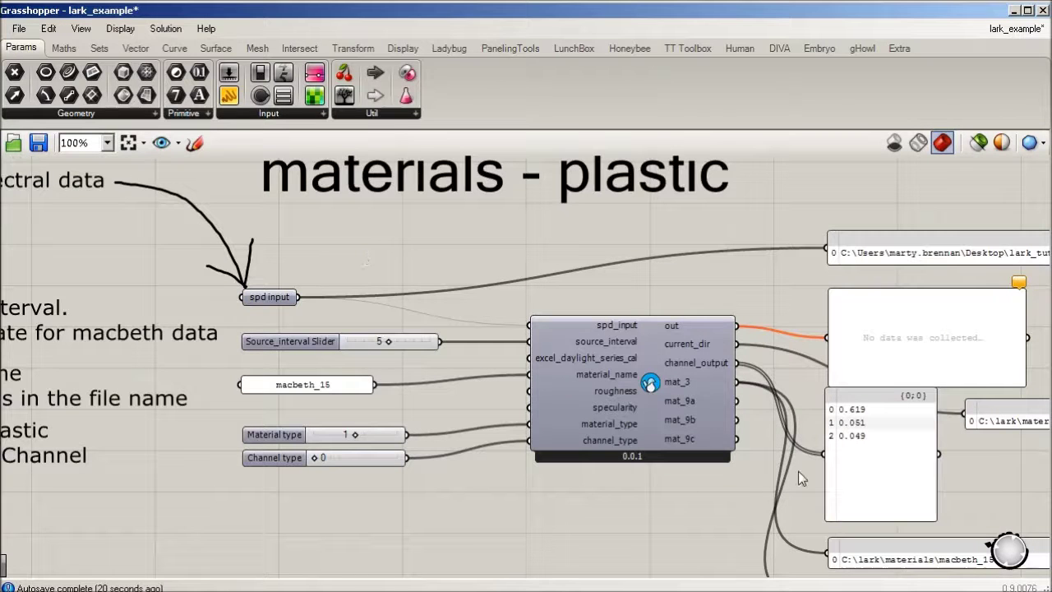
scroll(855, 438, up, 1)
scroll(855, 439, up, 3)
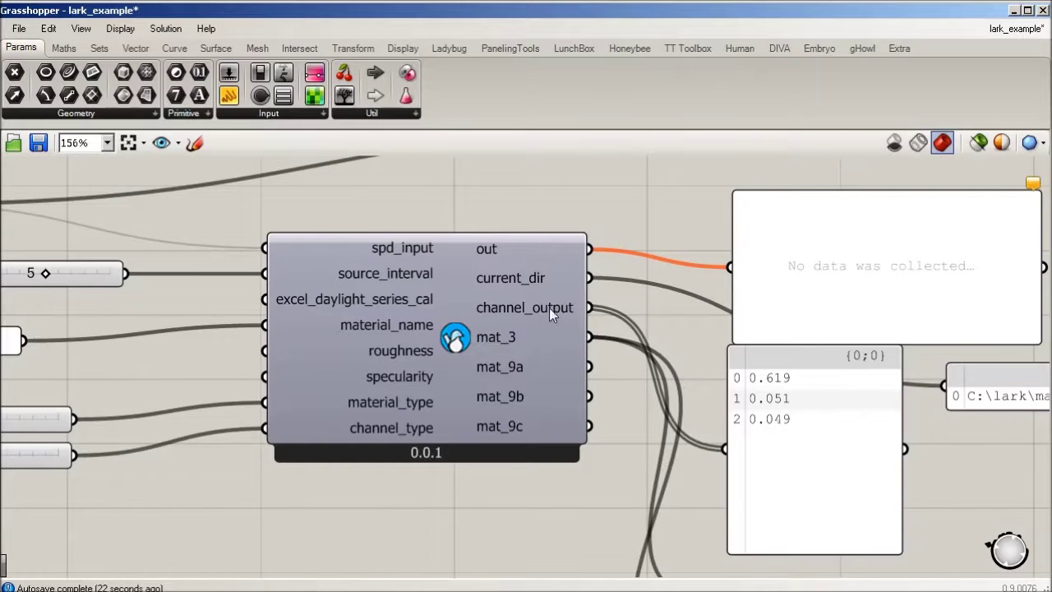
scroll(810, 407, up, 1)
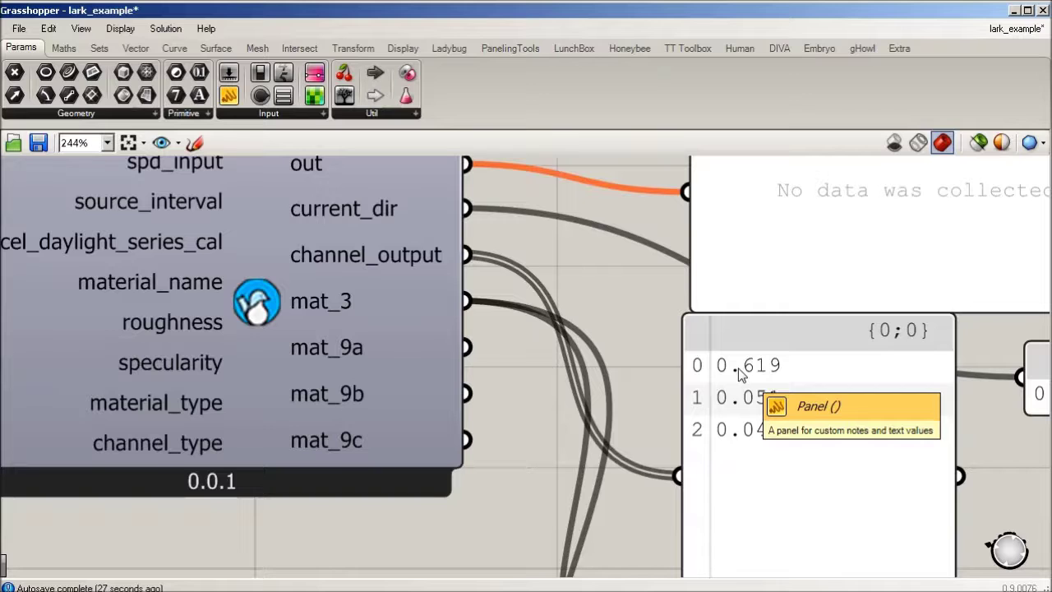
scroll(794, 413, down, 1)
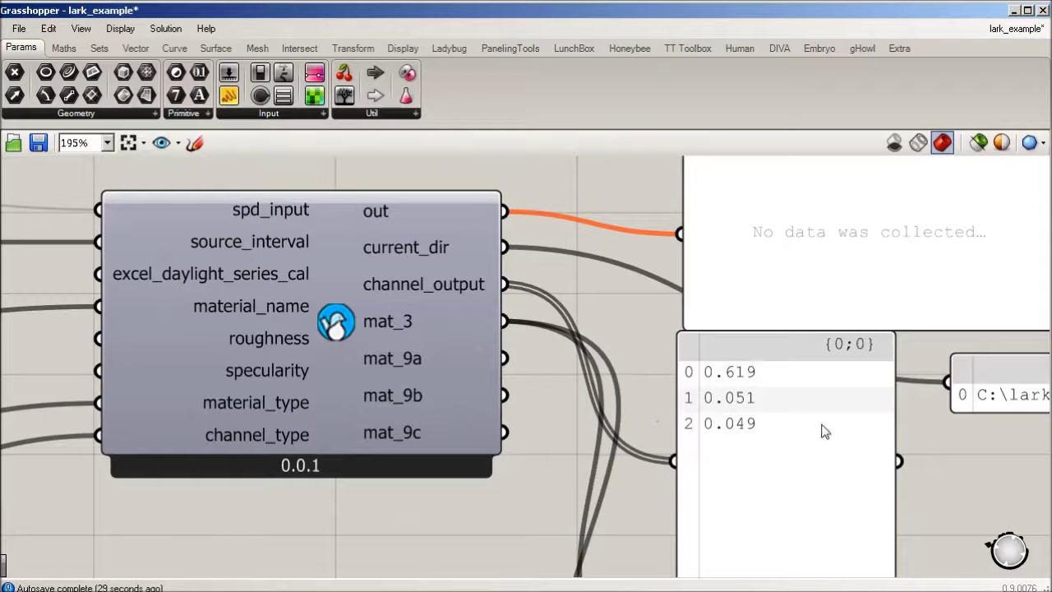
scroll(809, 428, down, 5)
right_drag(855, 438, 599, 383)
scroll(543, 264, up, 2)
click(458, 480)
scroll(458, 479, up, 2)
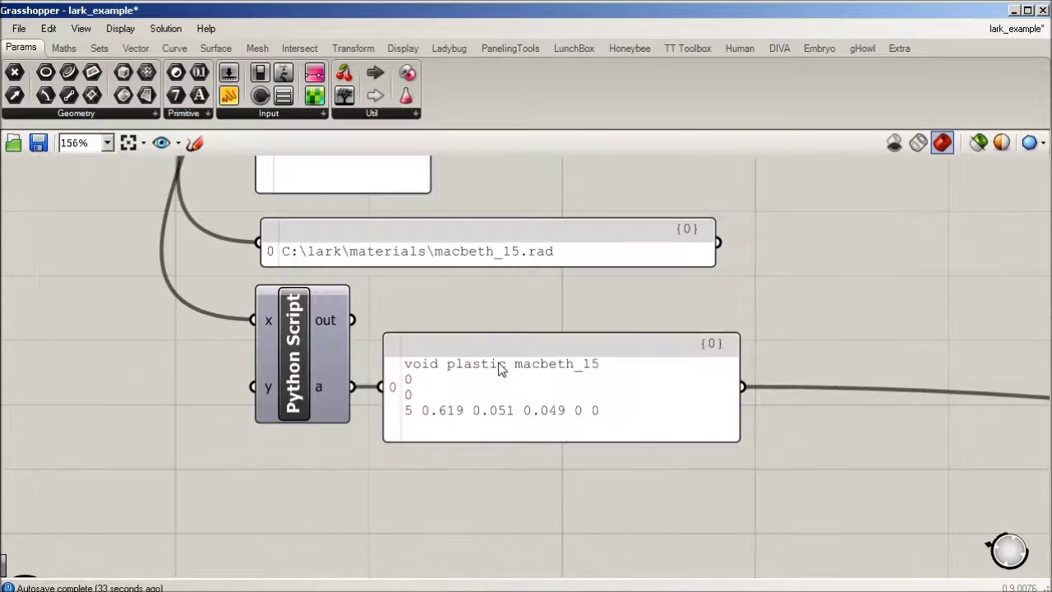
scroll(432, 397, down, 8)
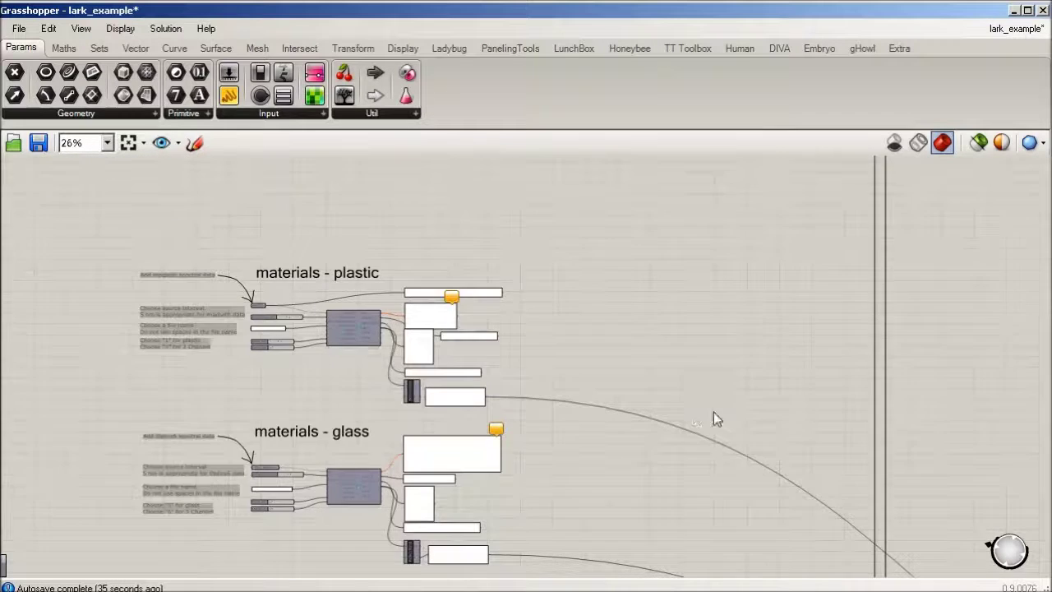
right_drag(713, 412, 417, 239)
scroll(361, 224, down, 4)
click(708, 406)
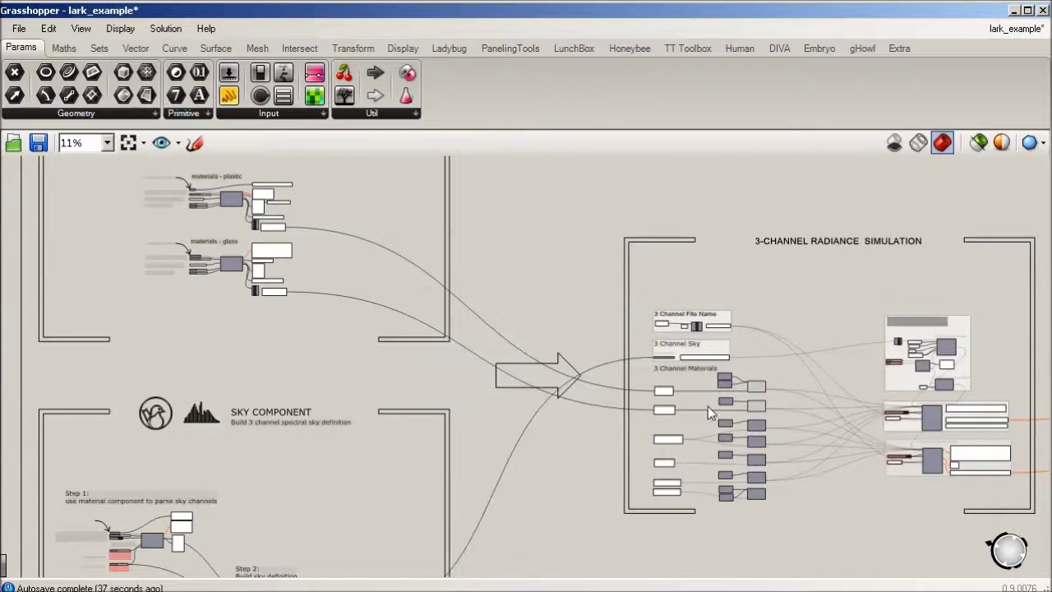
scroll(642, 265, up, 3)
scroll(578, 277, down, 2)
right_drag(756, 222, 707, 211)
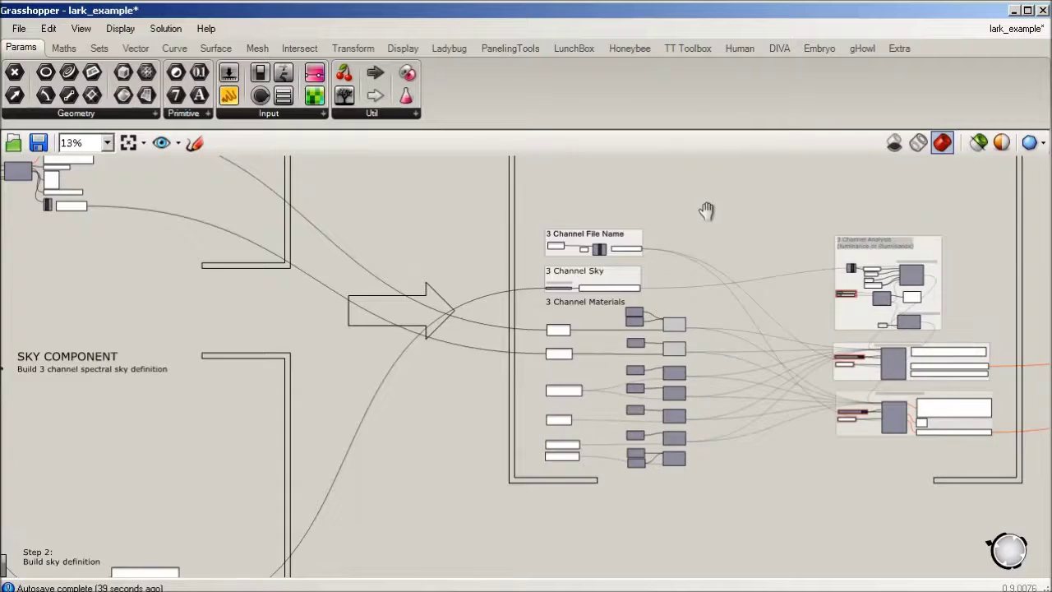
scroll(605, 294, up, 6)
right_drag(478, 333, 454, 456)
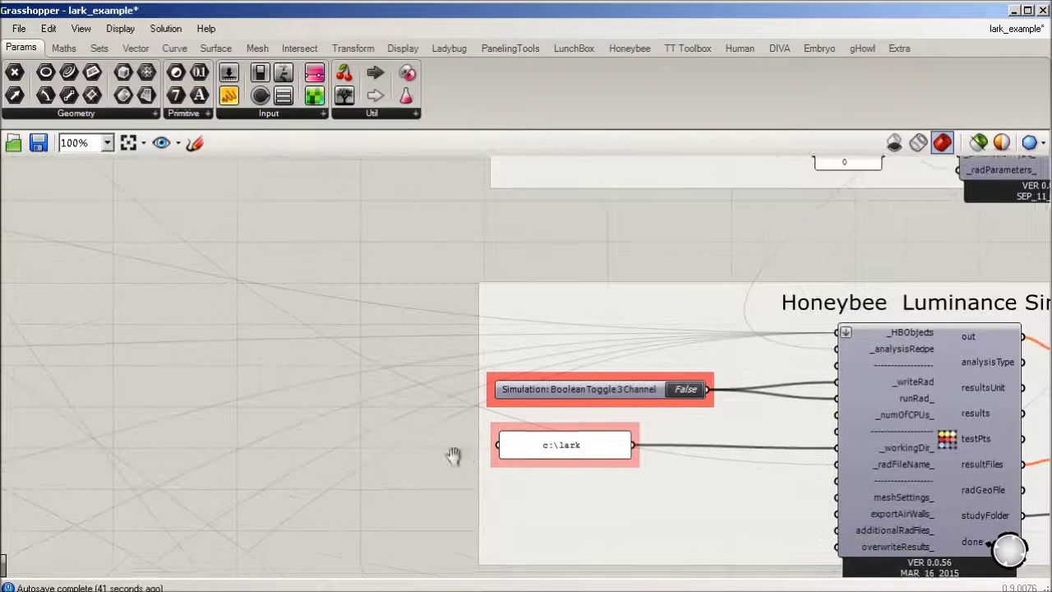
scroll(460, 455, down, 3)
scroll(533, 160, up, 4)
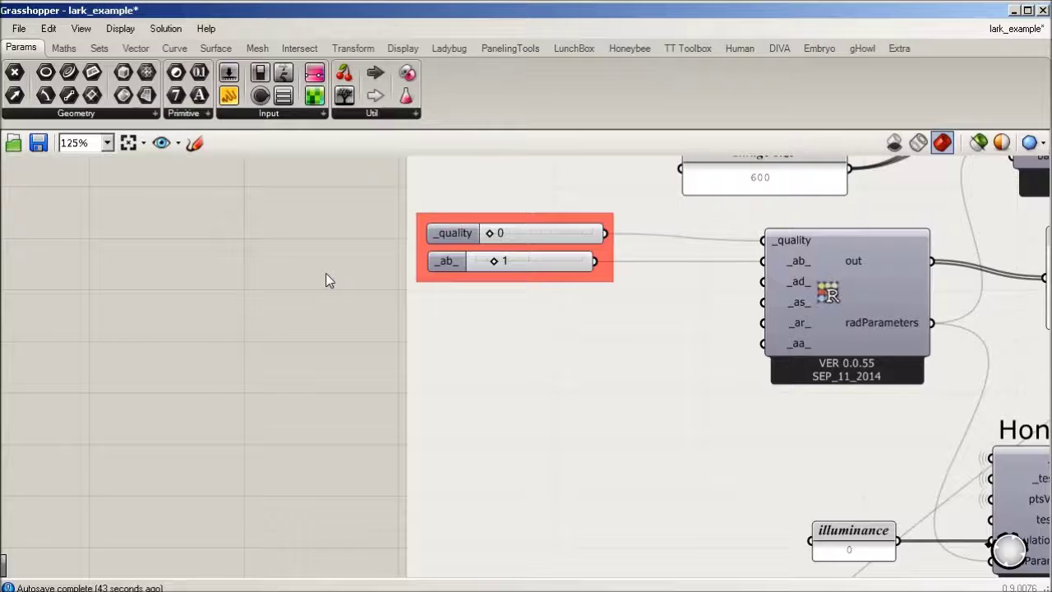
Turn the luminance simulation toggle True to render a new looking_west HDR image
scroll(698, 313, down, 3)
scroll(684, 502, up, 4)
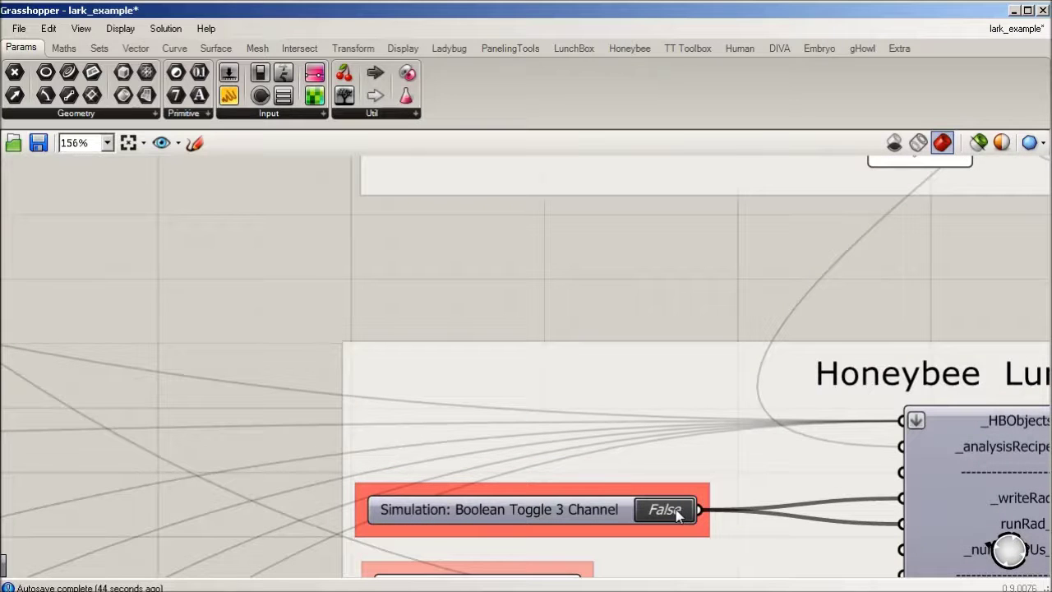
double_click(664, 510)
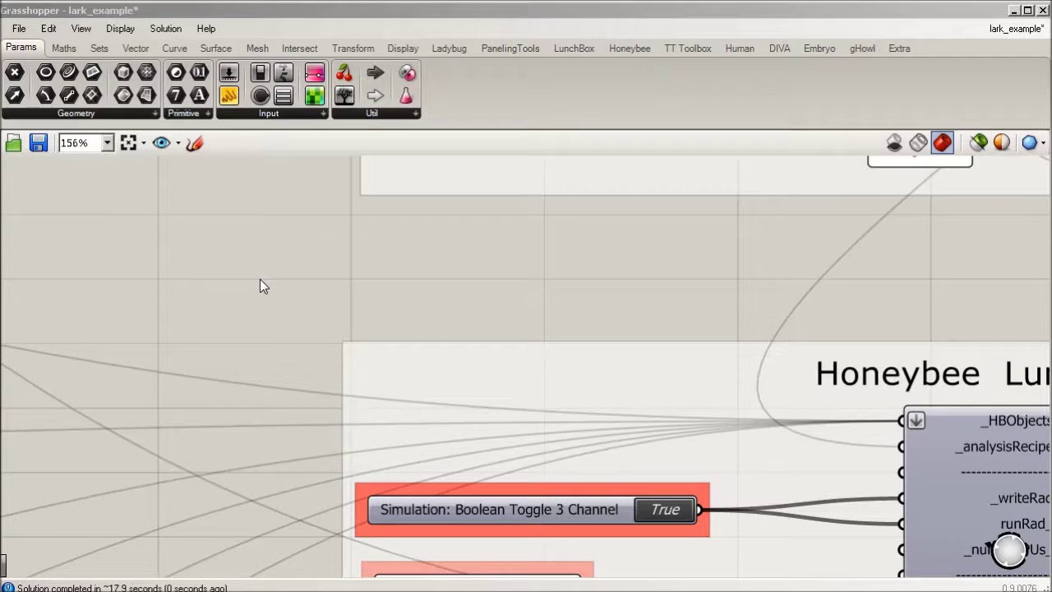
scroll(547, 163, down, 5)
scroll(547, 163, down, 3)
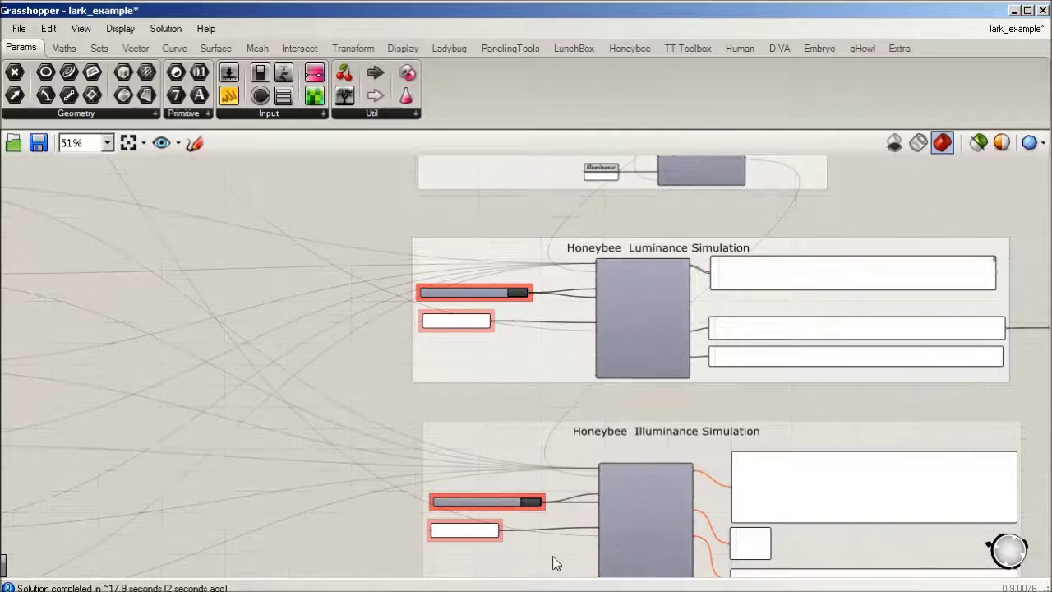
scroll(556, 482, up, 3)
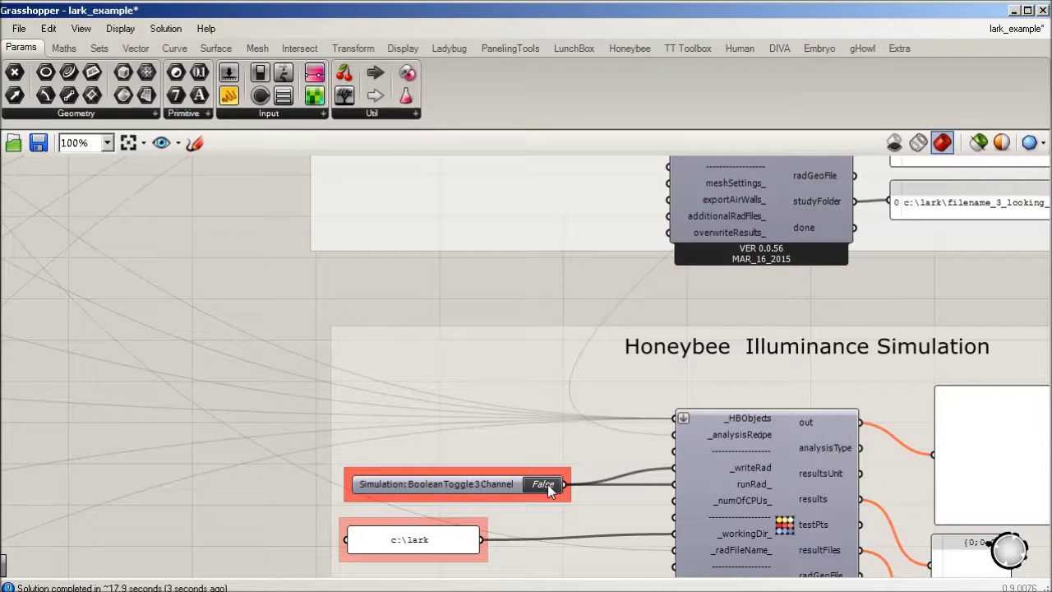
Run the illuminance simulation and check the output values 289.63 and 106.45
click(542, 486)
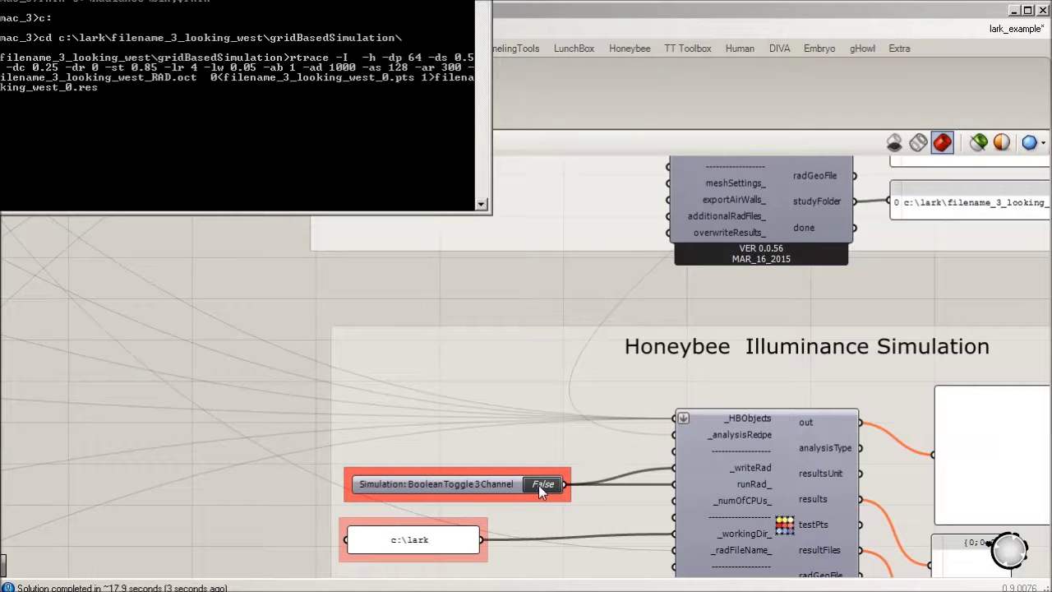
scroll(358, 421, down, 5)
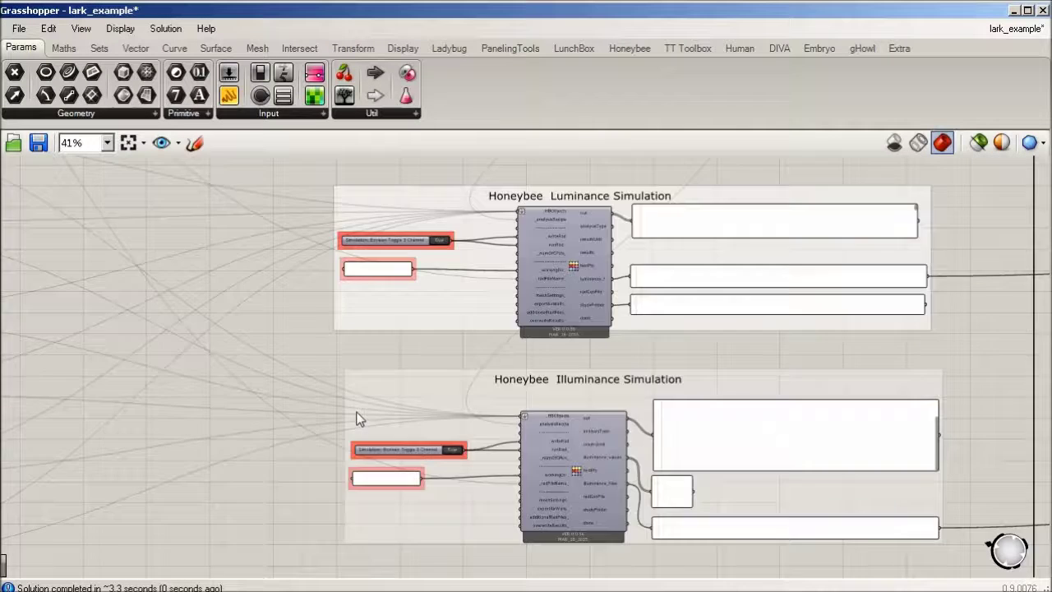
scroll(625, 337, up, 6)
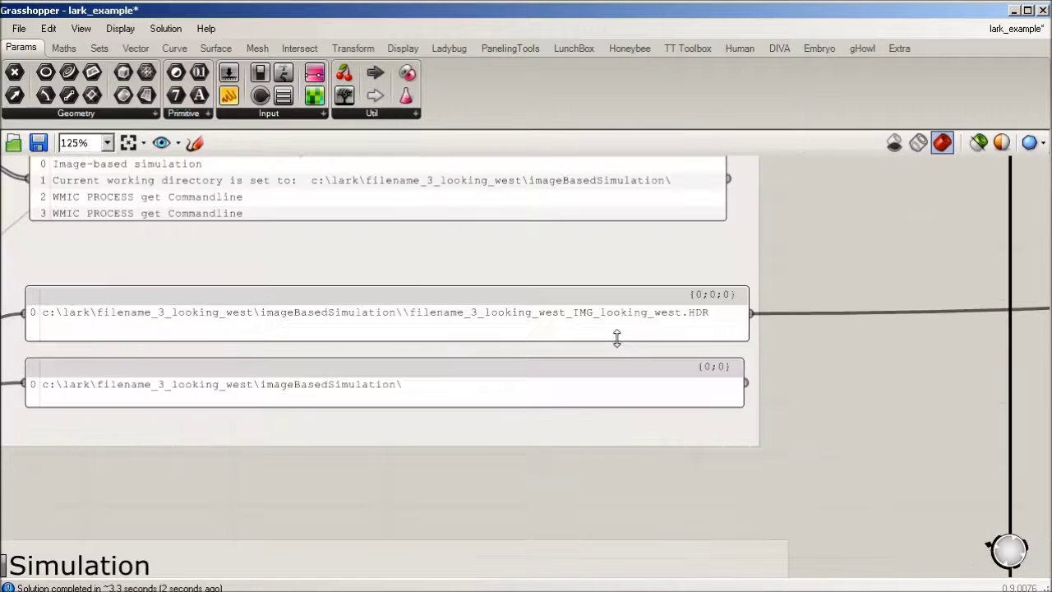
scroll(705, 327, down, 4)
scroll(678, 545, up, 4)
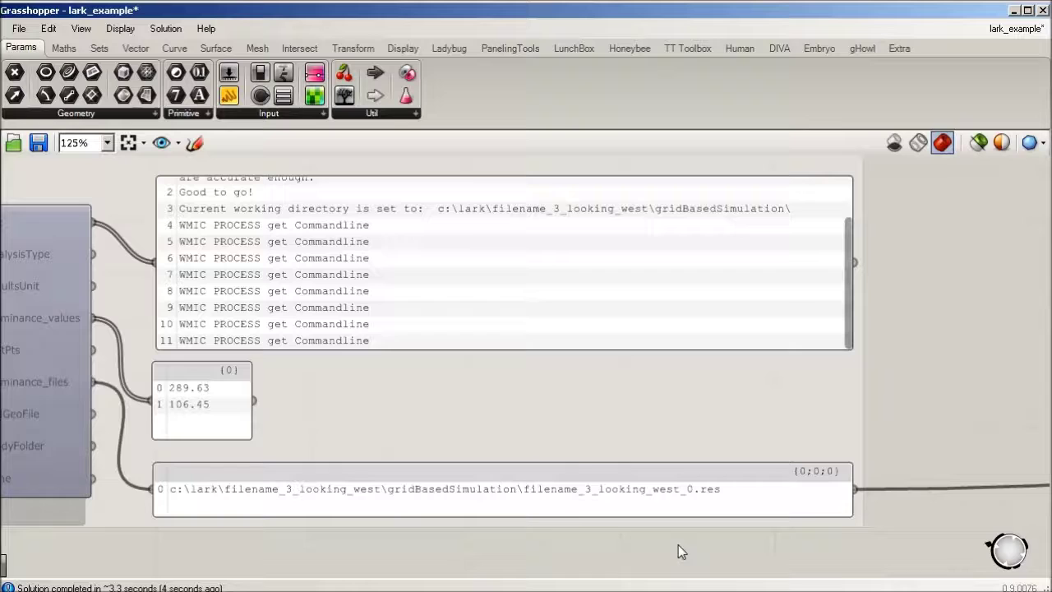
scroll(779, 508, down, 6)
Change the Set Personal Folder panel text from mac_3 to mac_15
right_drag(916, 348, 335, 386)
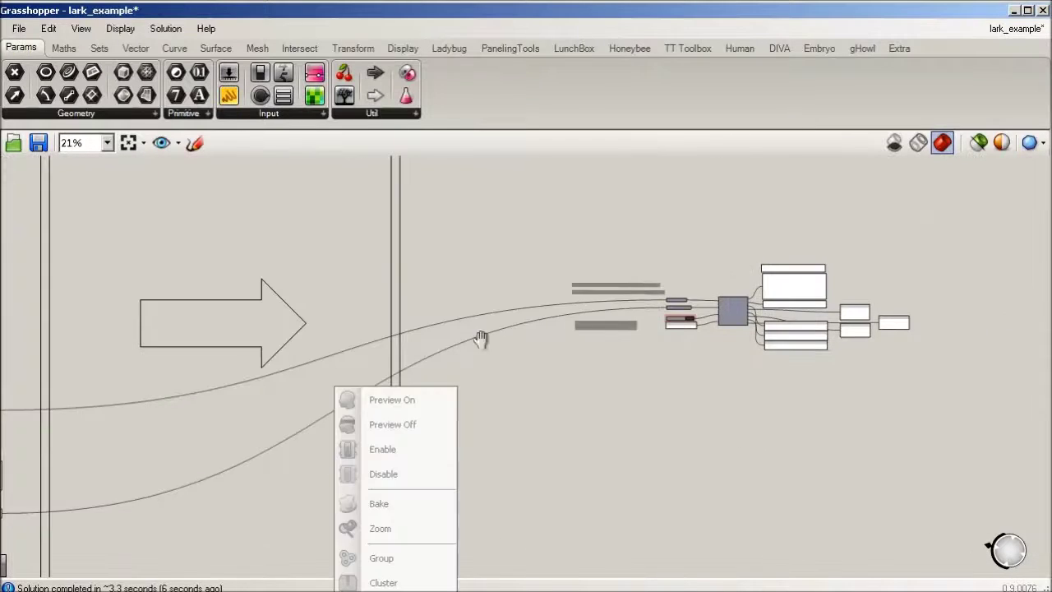
scroll(746, 290, up, 3)
scroll(649, 311, up, 4)
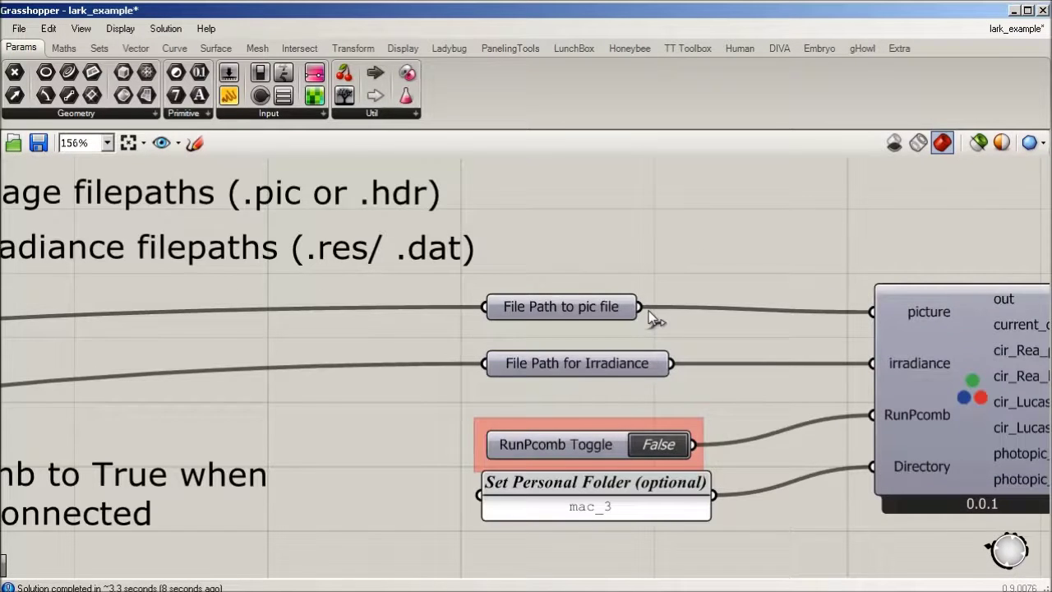
scroll(610, 320, down, 1)
scroll(665, 169, up, 1)
scroll(684, 384, down, 1)
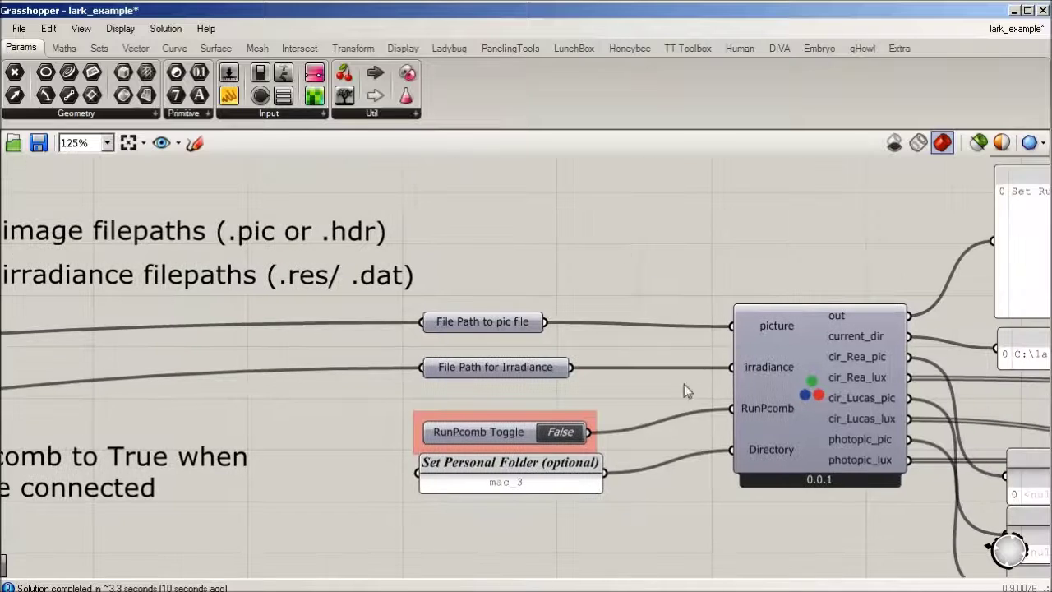
click(540, 483)
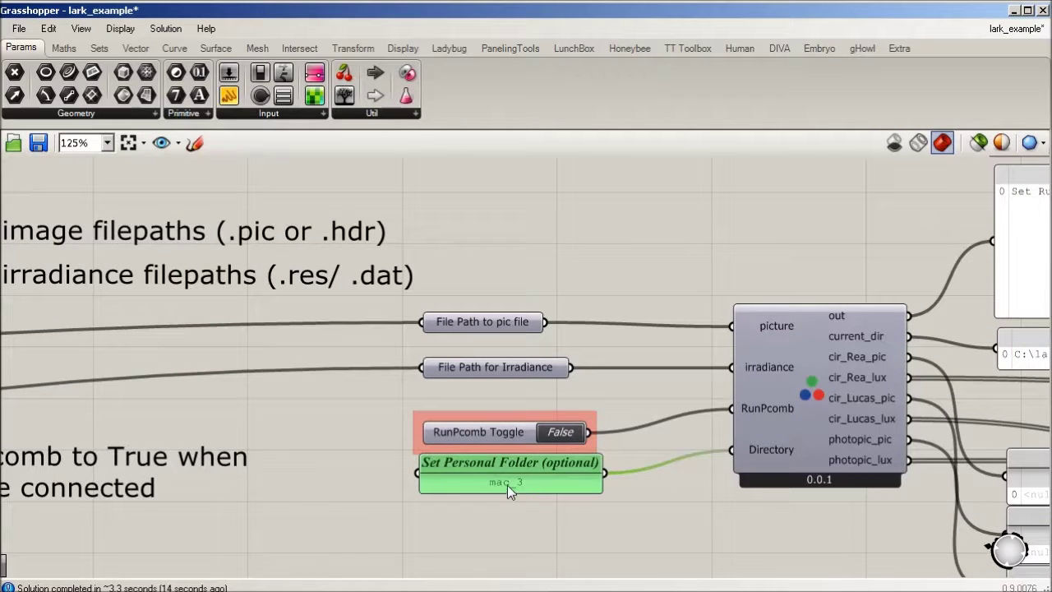
right_click(528, 482)
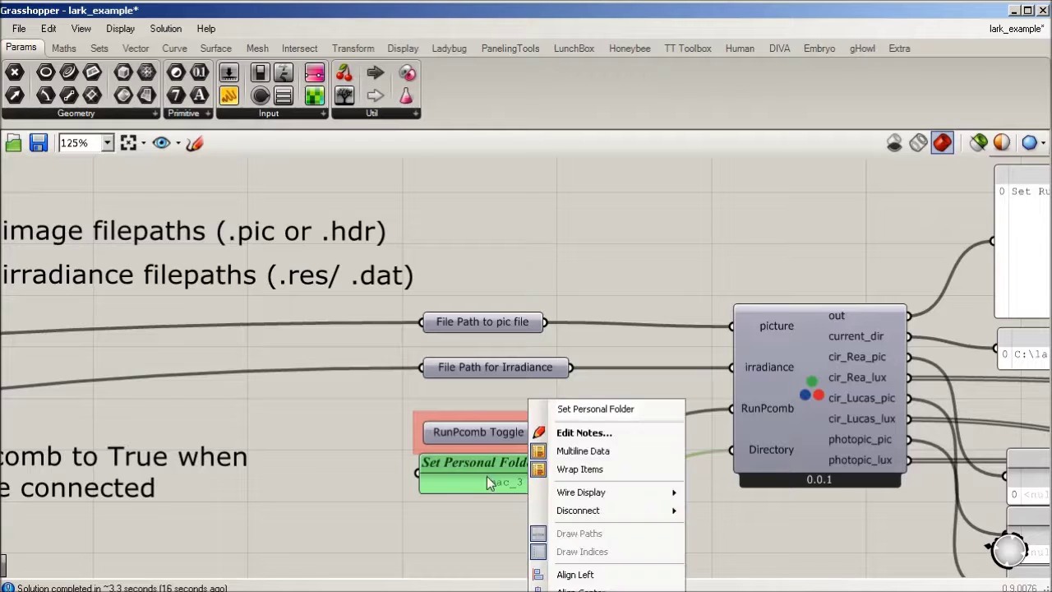
click(580, 429)
click(497, 408)
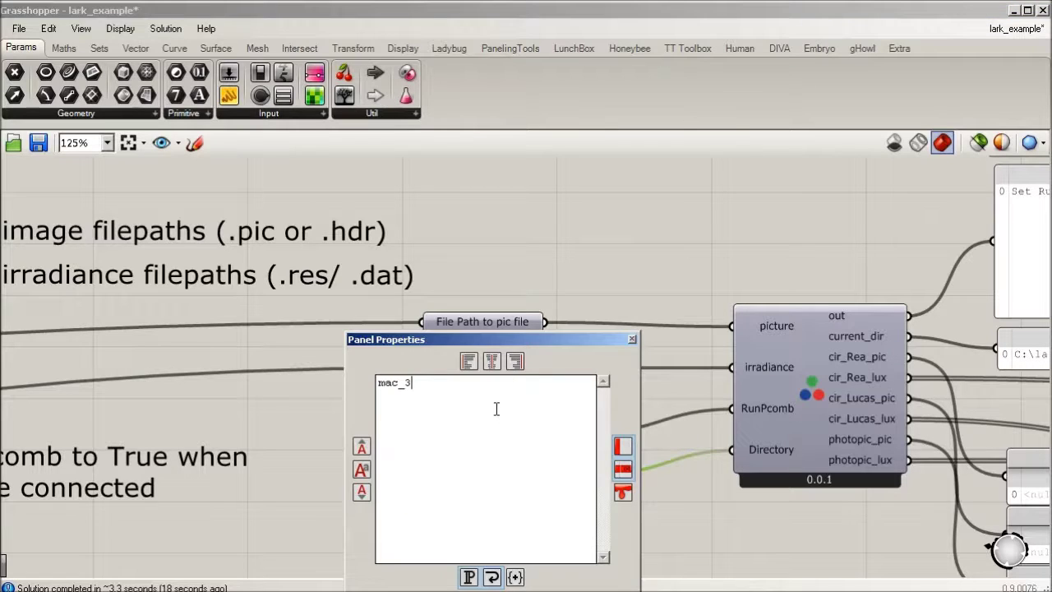
key(BackSpace)
text(15)
click(612, 580)
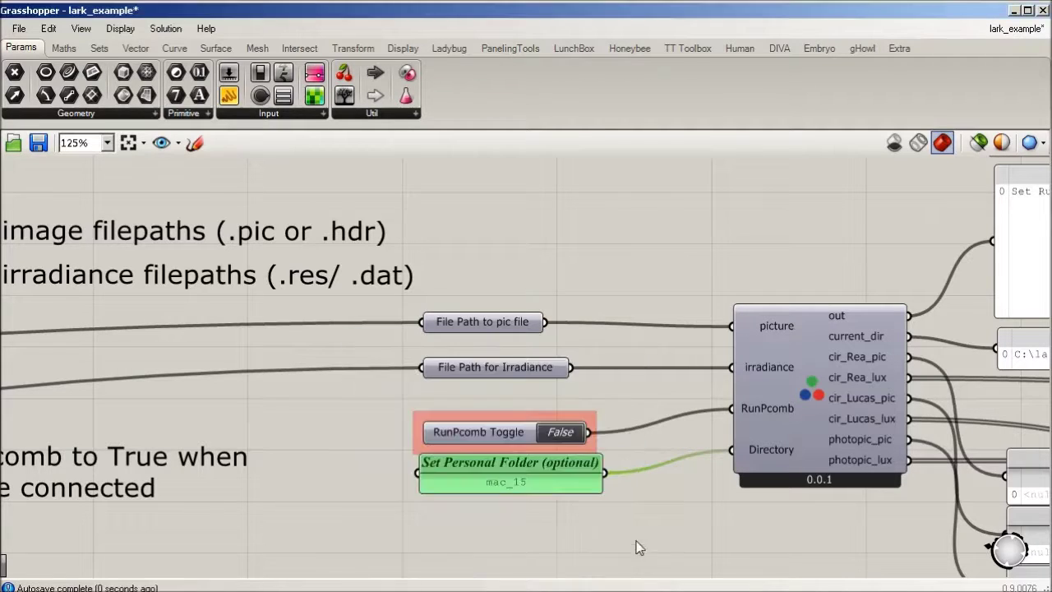
Rerun pcomb, giving Photopic Lux 284.26 and 104.49, Rea 177.08, Lucas 118.07
click(573, 436)
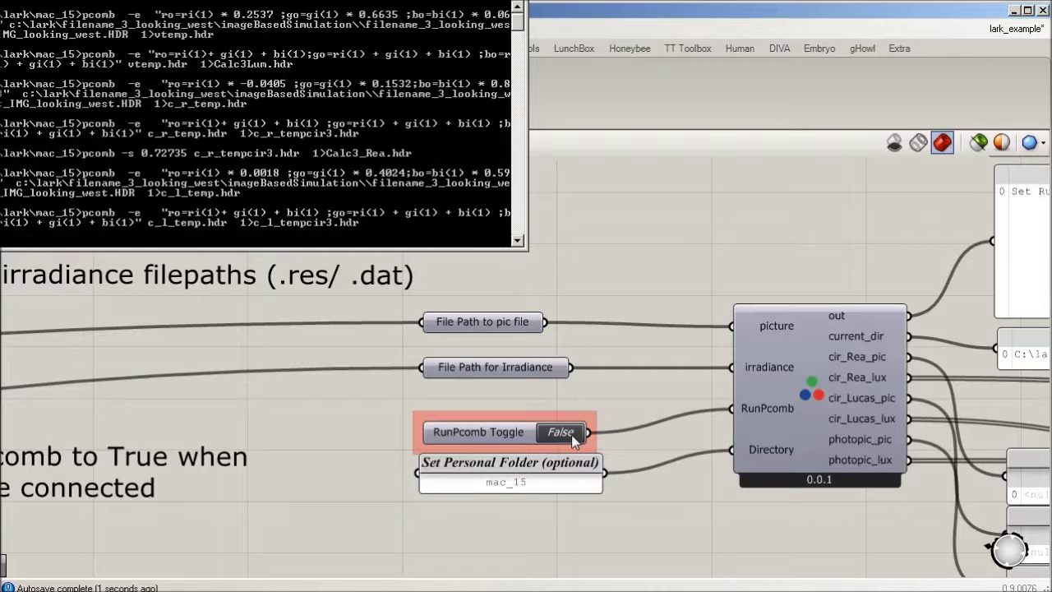
right_drag(555, 317, 240, 230)
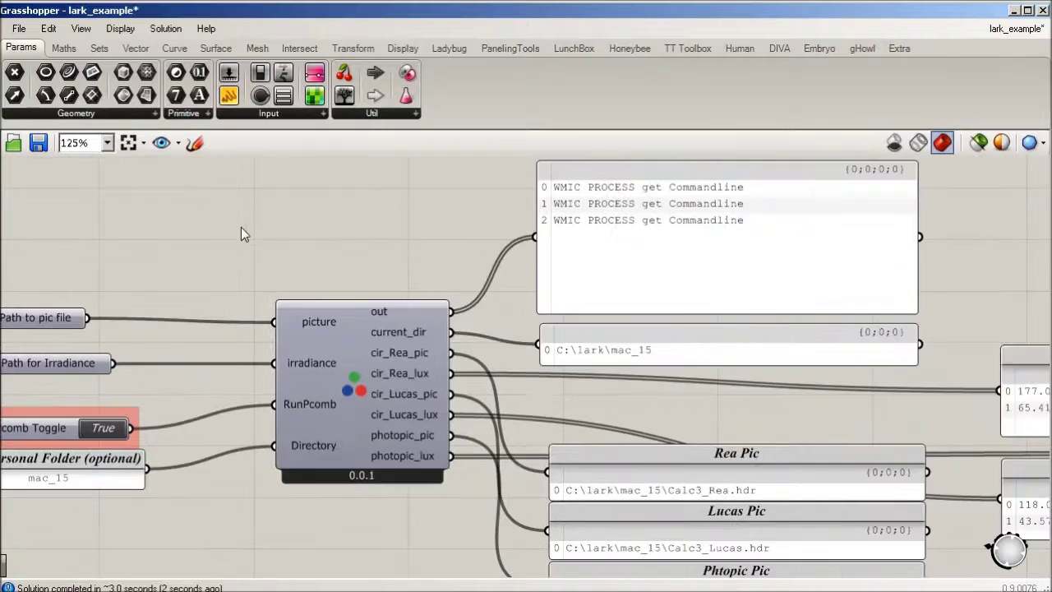
scroll(239, 230, down, 2)
right_drag(920, 282, 763, 265)
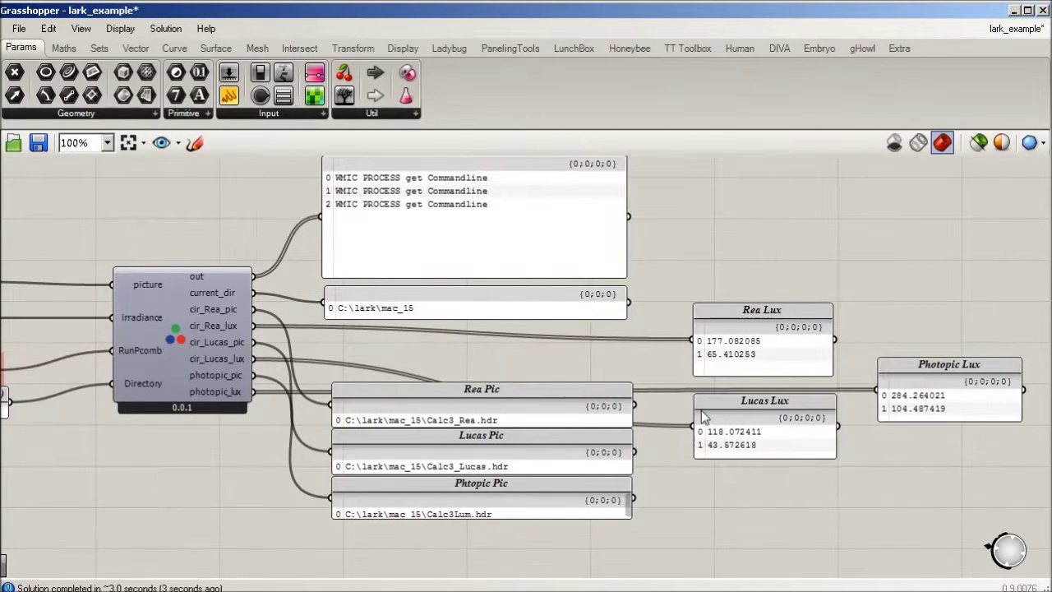
right_drag(733, 489, 721, 472)
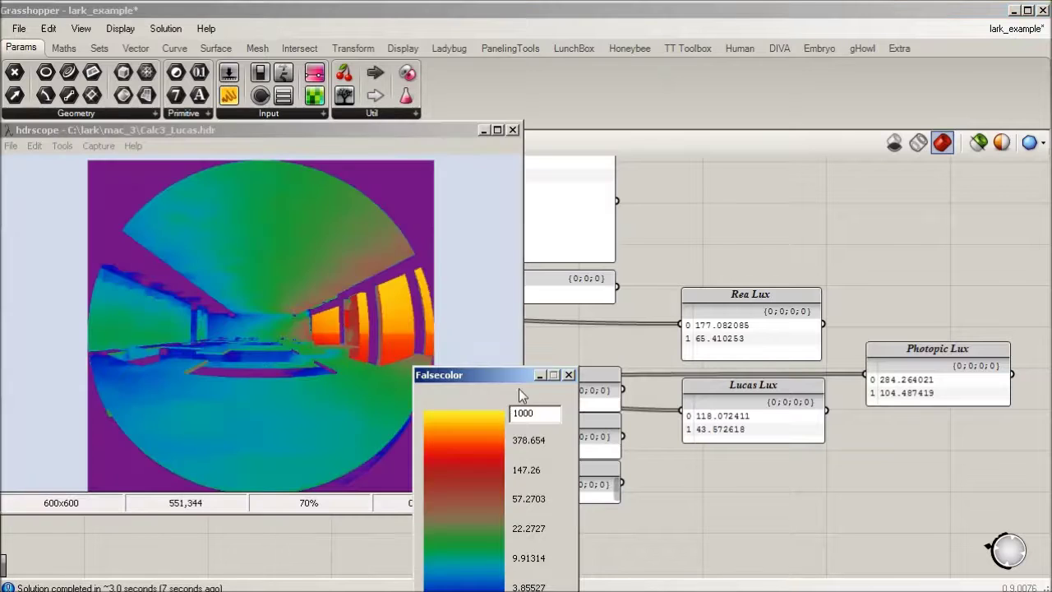
Close the old false-colour legend and open Calc3_Lucas.hdr from mac_15
click(567, 375)
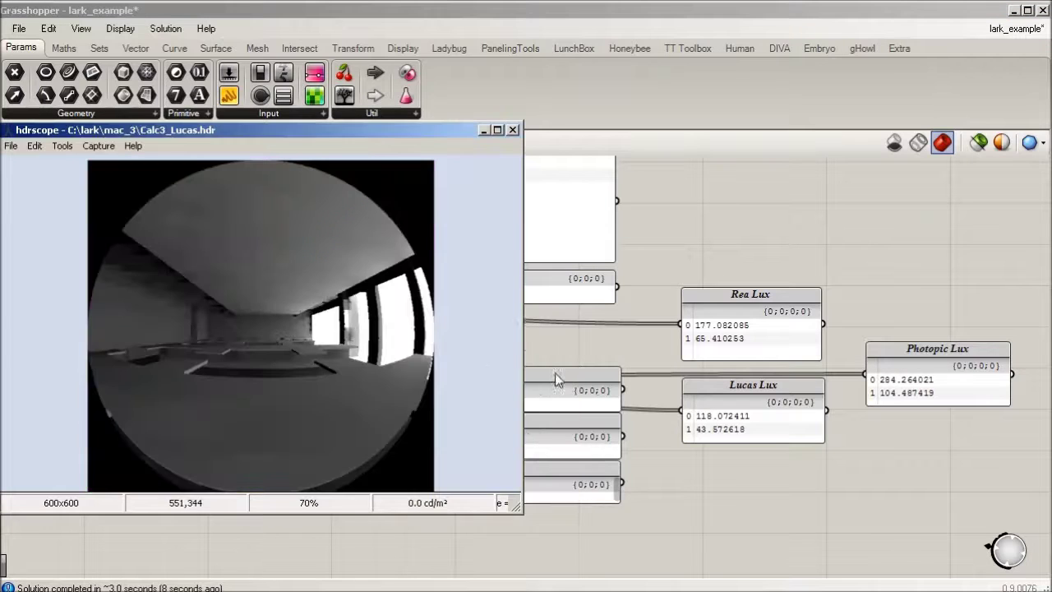
click(11, 146)
click(30, 162)
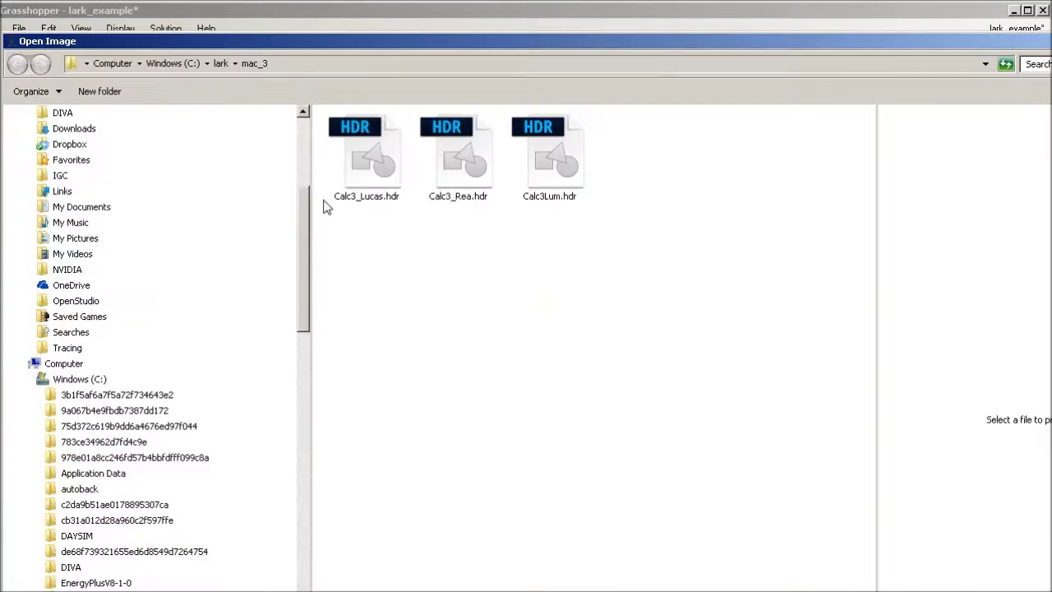
double_click(359, 179)
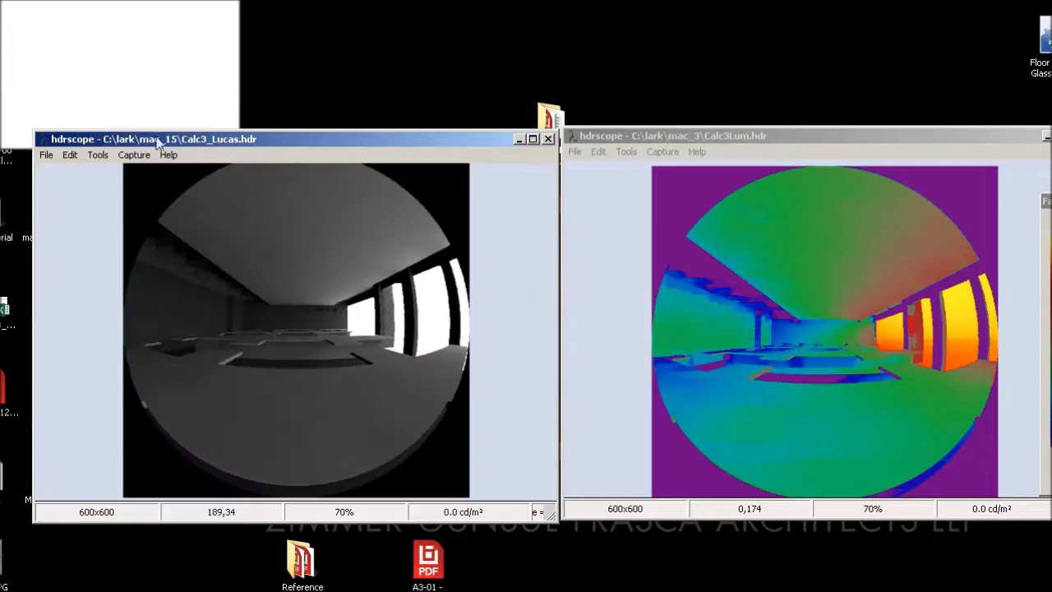
Show the Lucas image in false colour scaled 1 to 1000, legend moved left
click(97, 155)
click(106, 237)
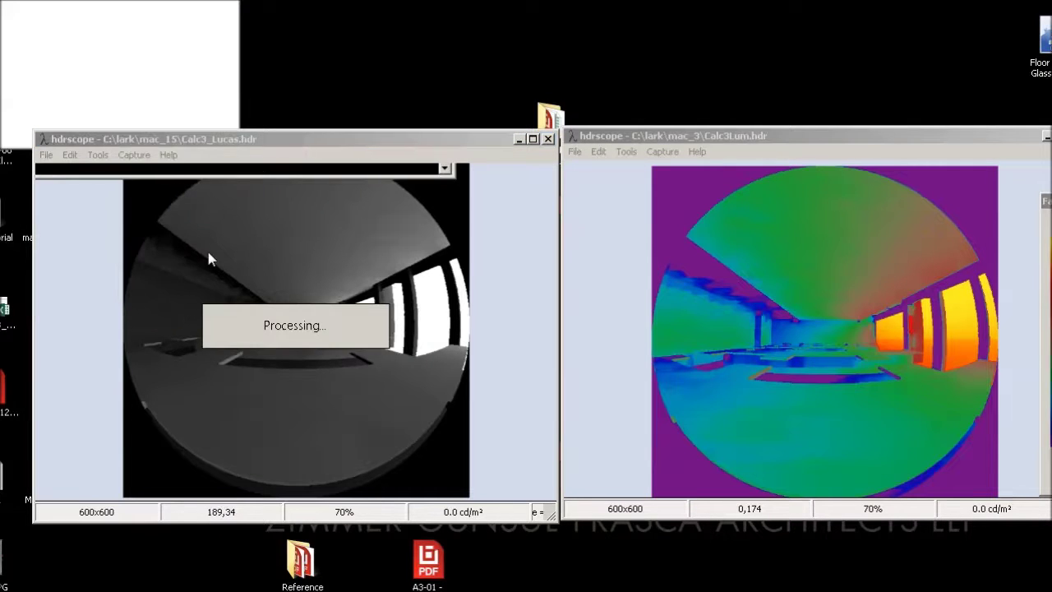
click(156, 211)
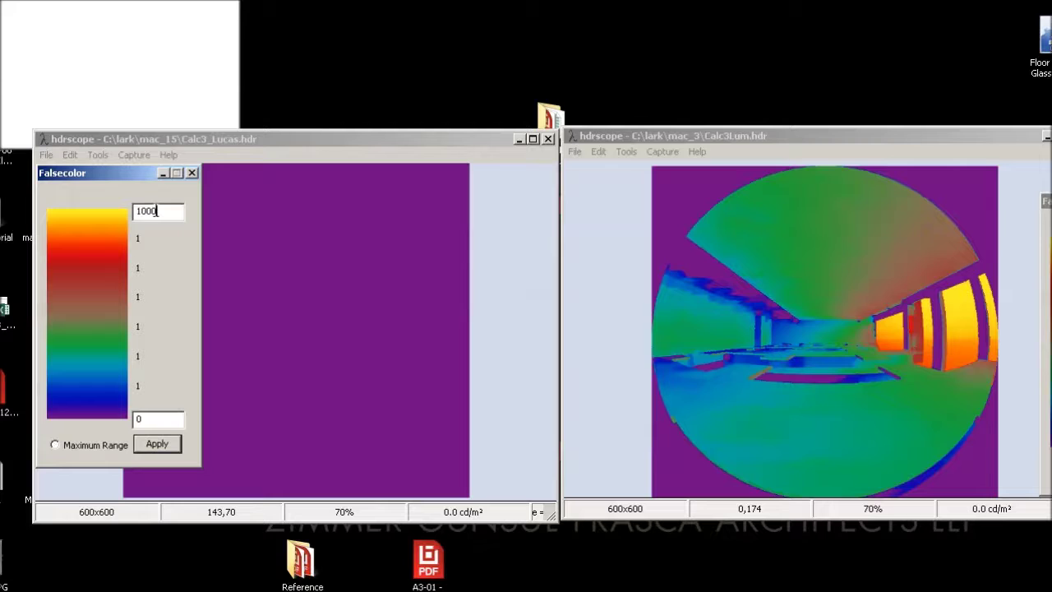
click(150, 416)
text(1)
click(160, 444)
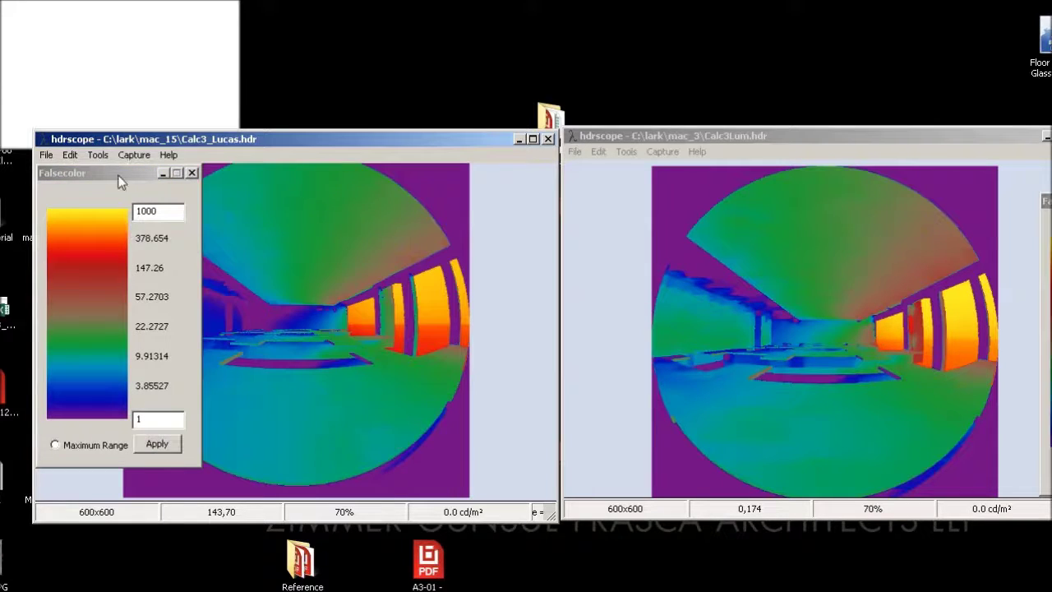
drag(120, 181, 0, 191)
click(575, 151)
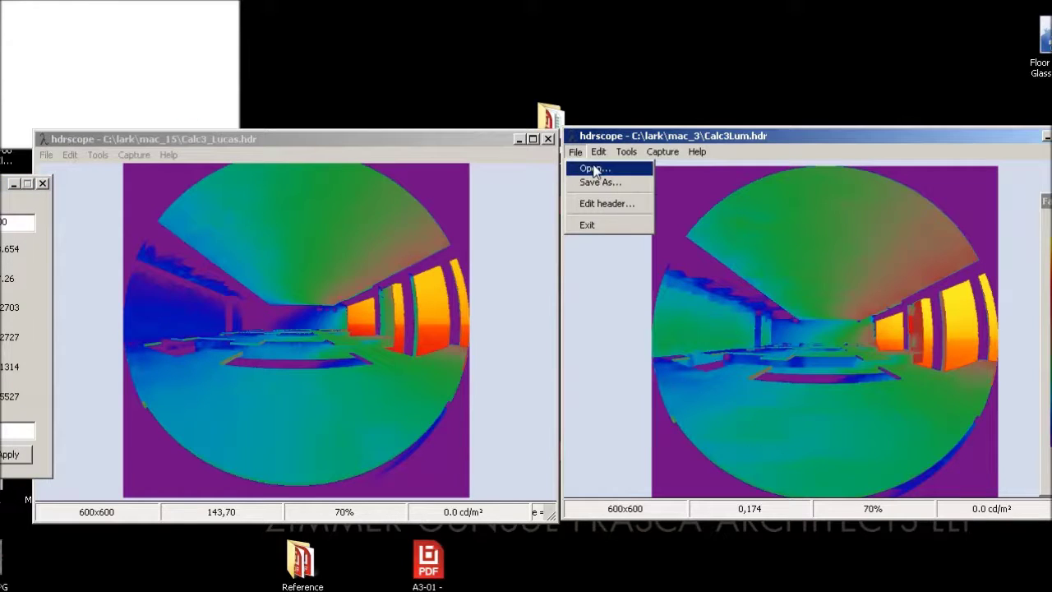
Open mac_15's Calc3Lum.hdr photopic image in the right hdrscope window
click(595, 169)
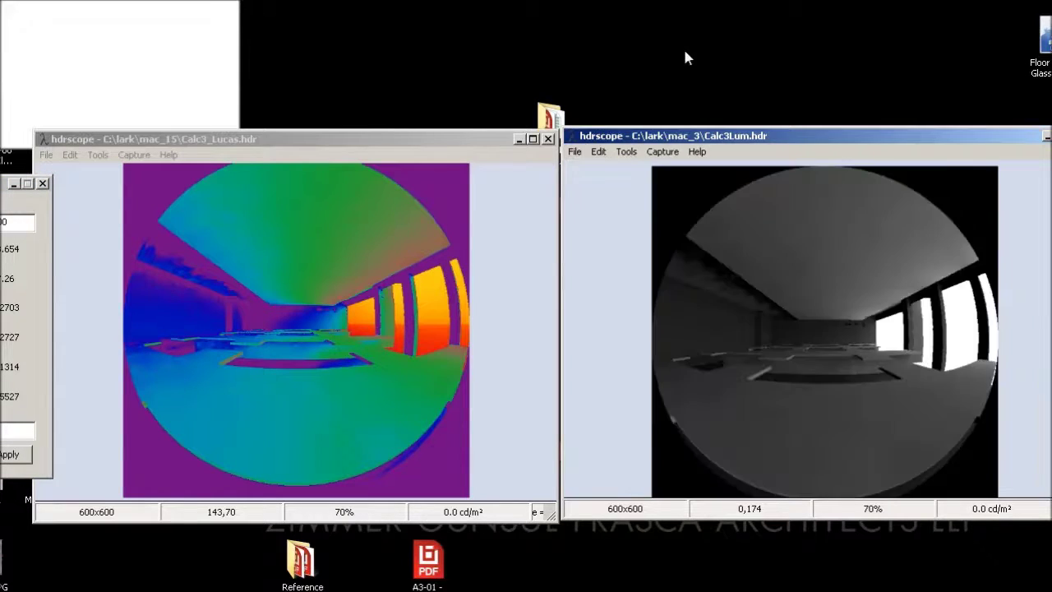
click(576, 152)
click(590, 169)
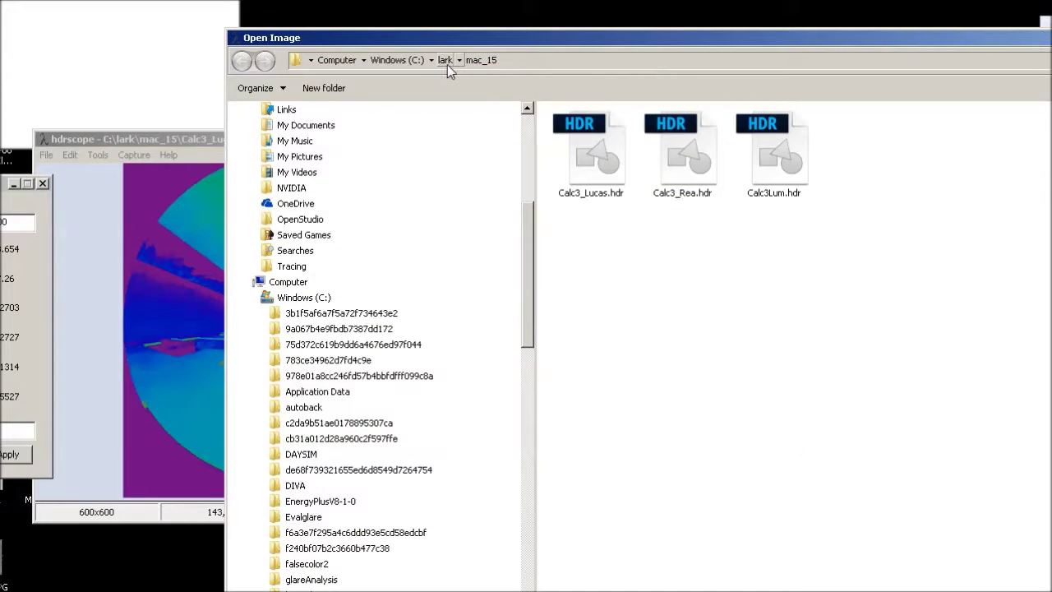
click(769, 176)
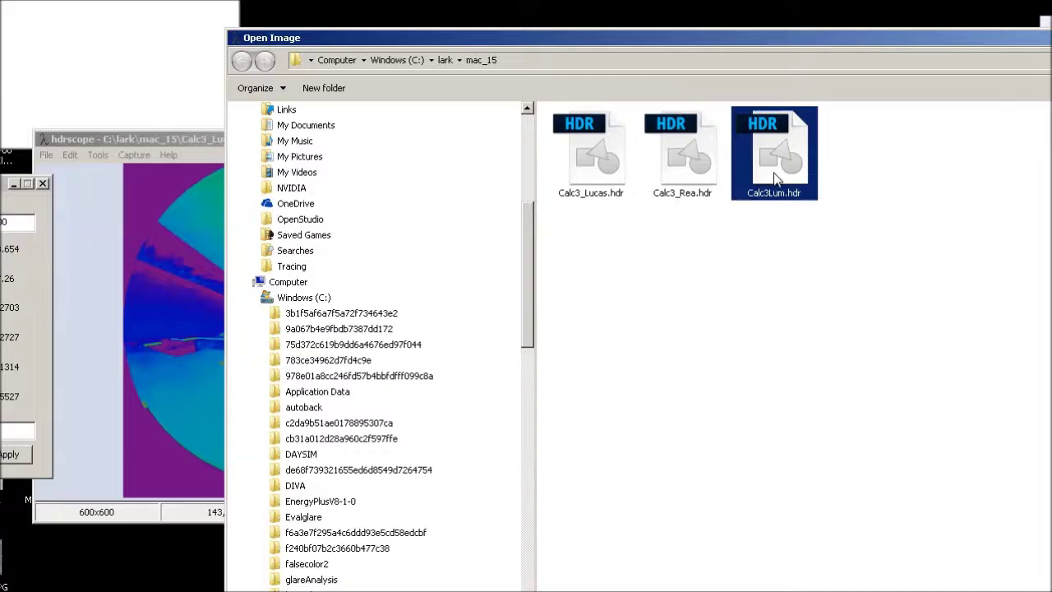
double_click(784, 162)
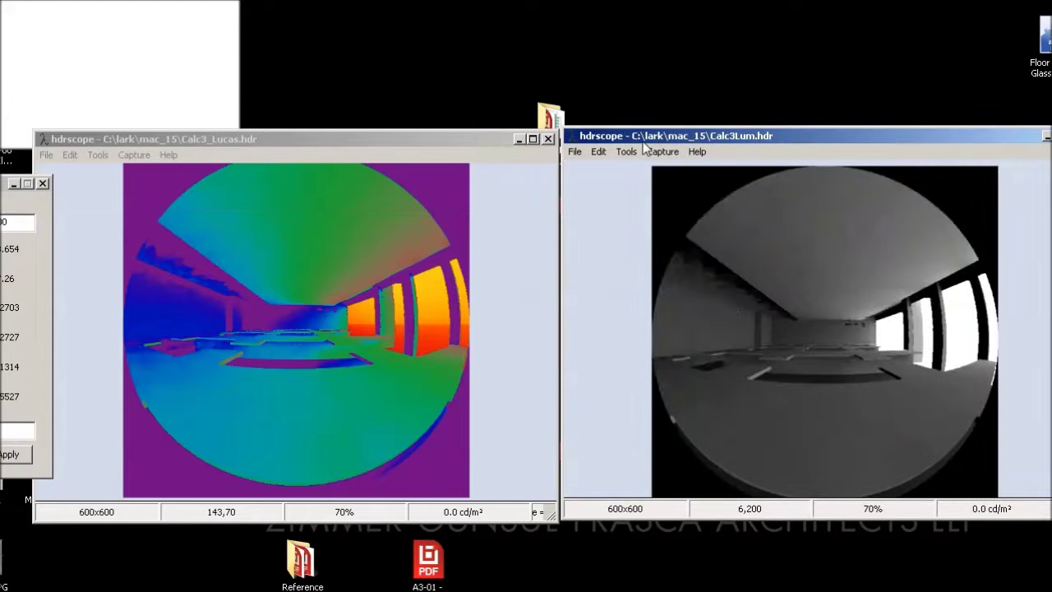
Show the photopic image in false colour scaled 1 to 1000, legend moved right
click(627, 152)
click(662, 240)
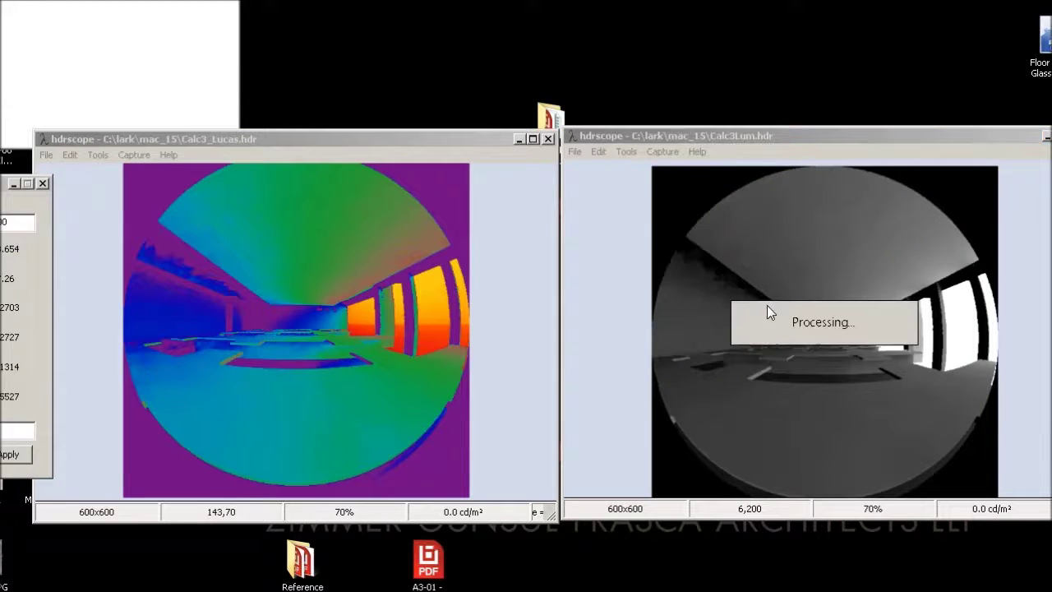
key(BackSpace)
text(1000)
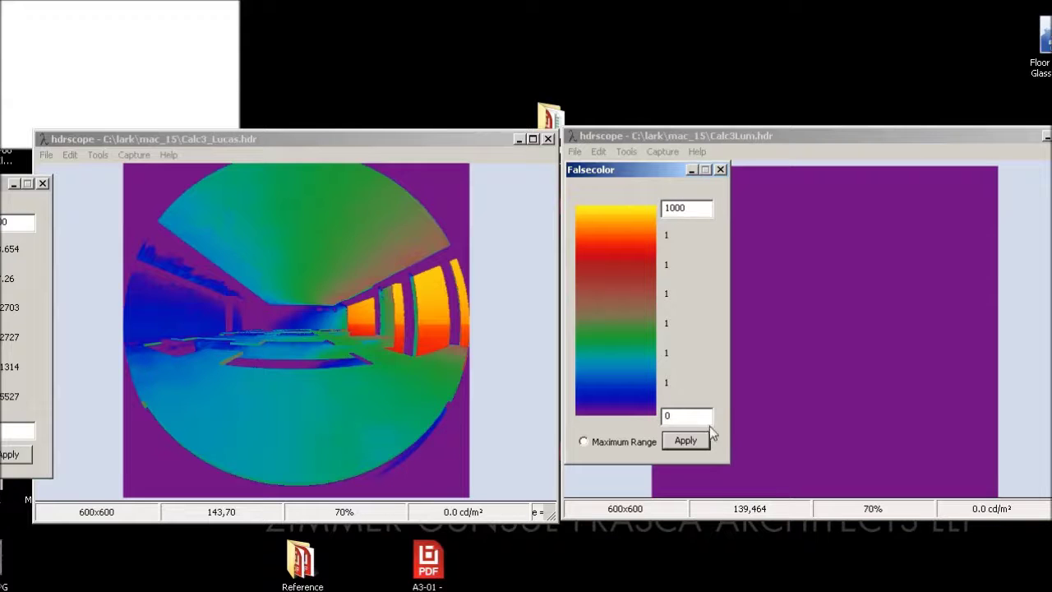
click(695, 420)
click(699, 443)
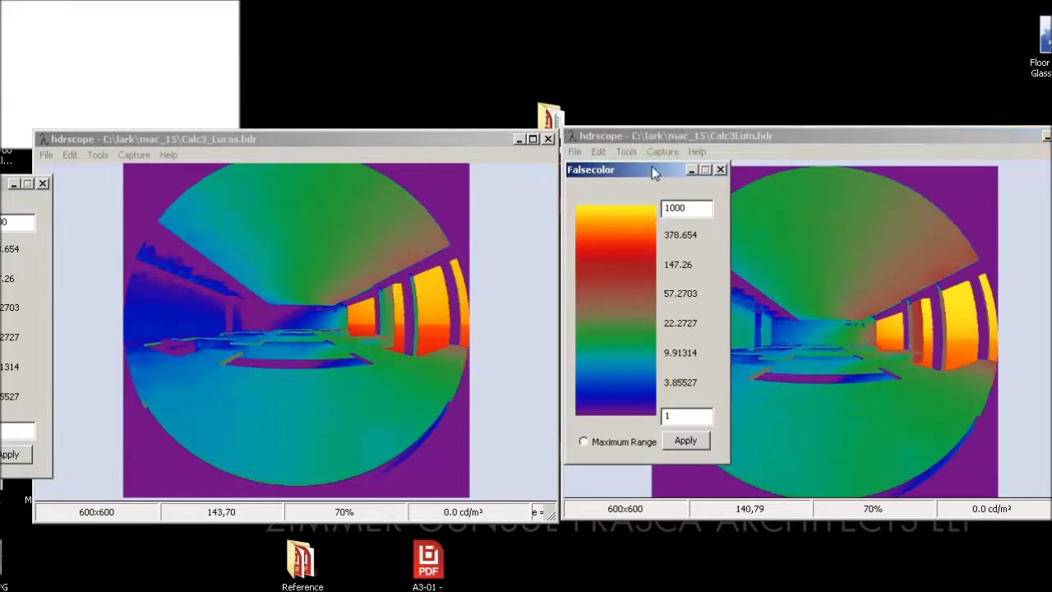
drag(1023, 205, 1051, 200)
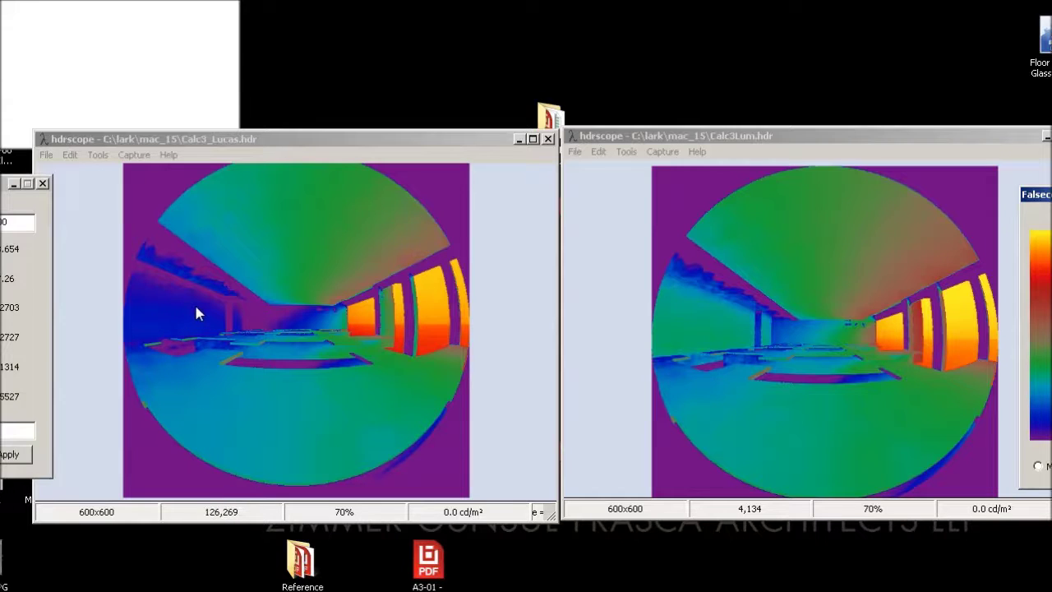
Place the Lucas legend between the images and compare the Lucas and photopic windows
drag(2, 187, 550, 215)
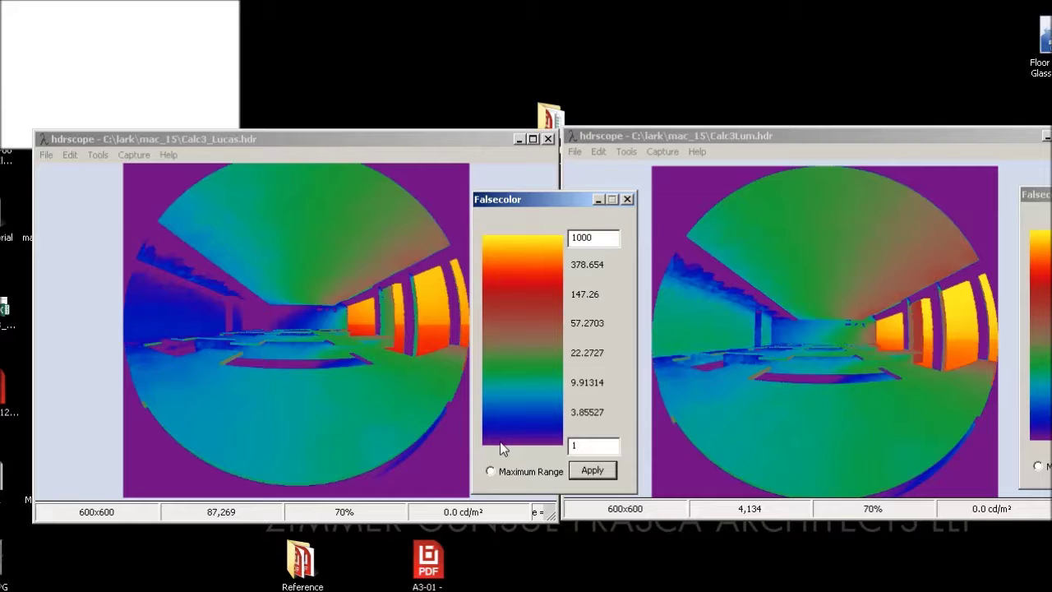
click(183, 318)
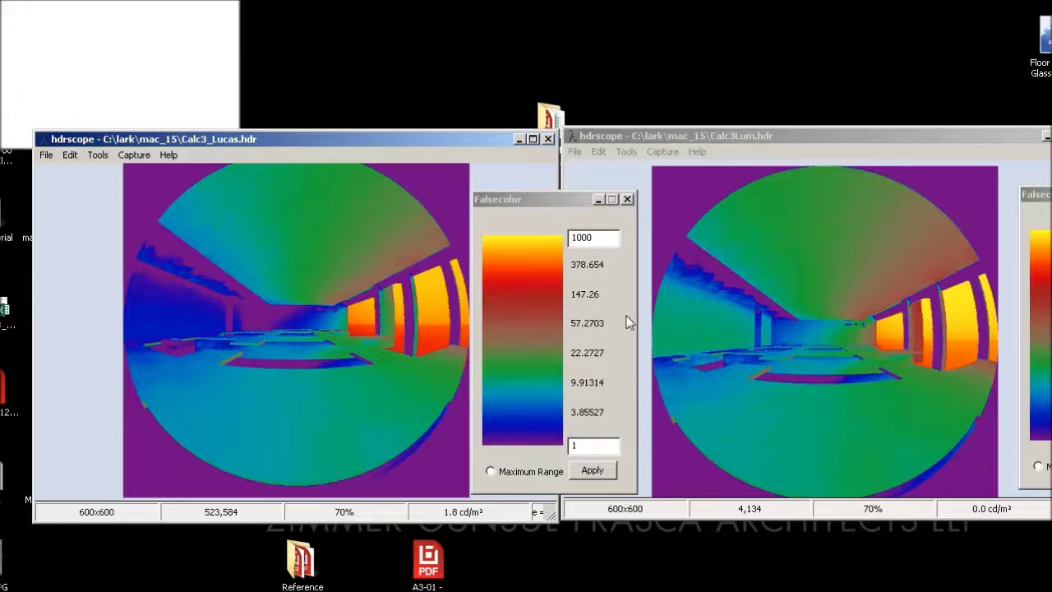
click(768, 327)
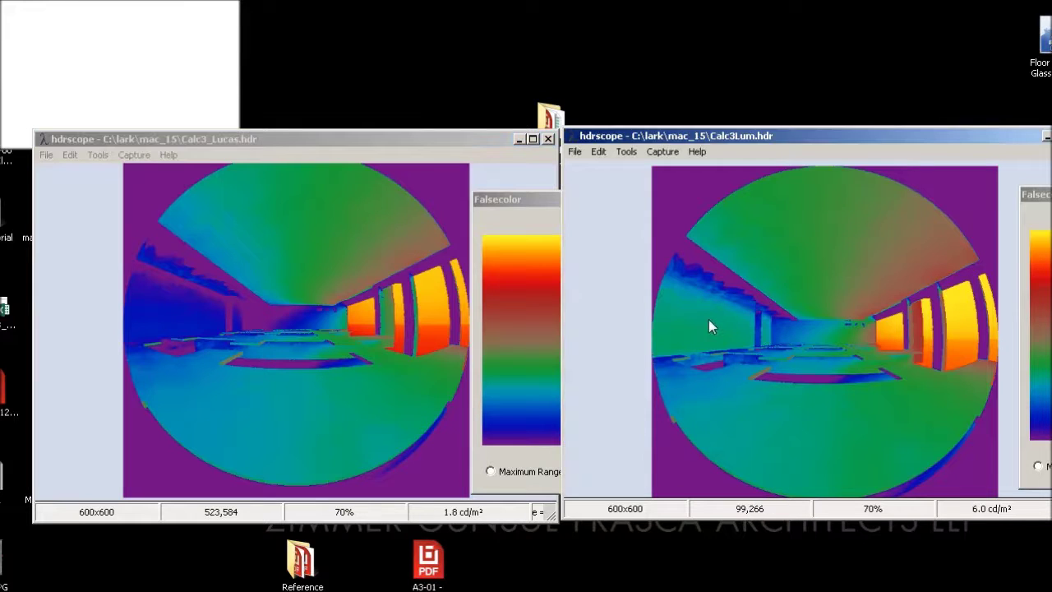